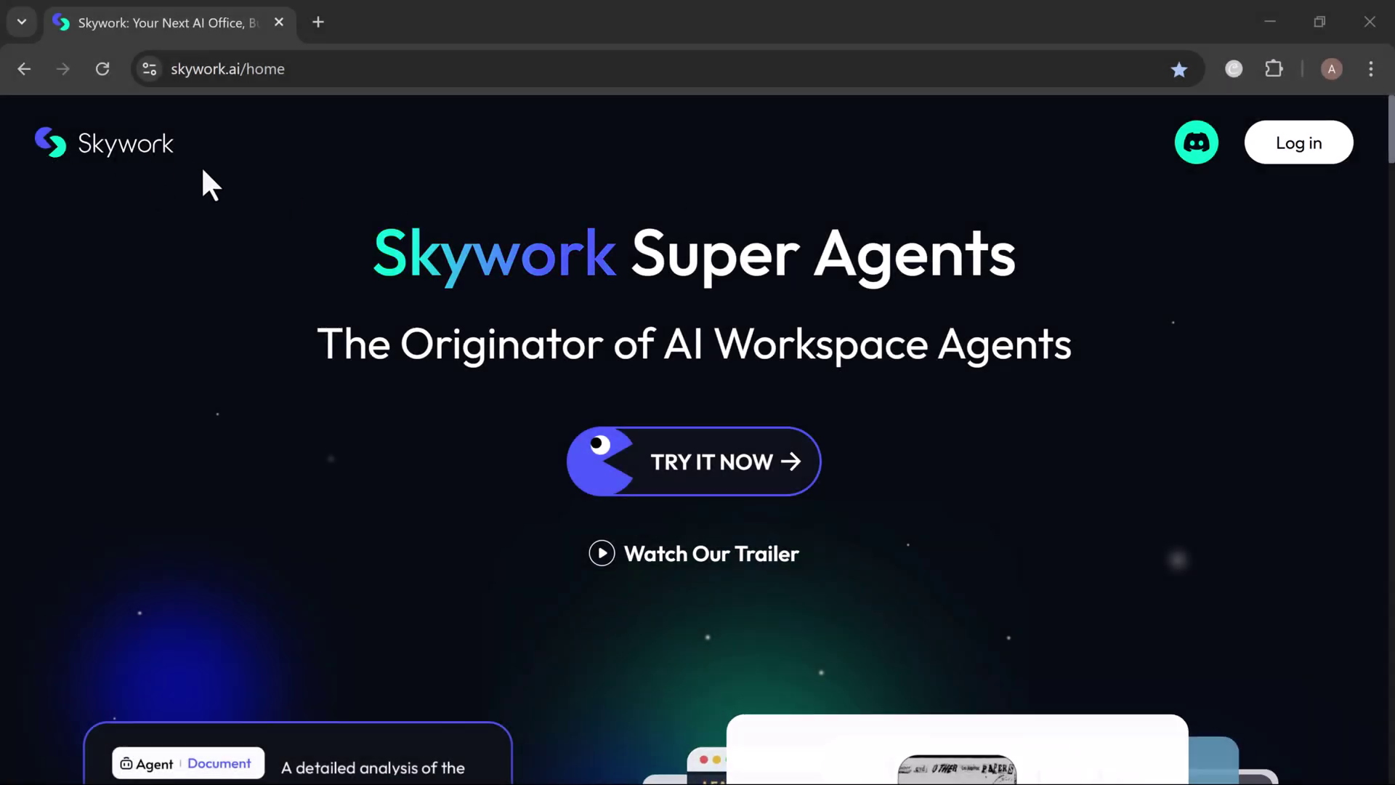
- Highlight the Skywork Super Agents headline and scroll down through the Document Case Gallery
{"action": "left_click_drag", "start_coordinate": [382, 273], "coordinate": [999, 272]}
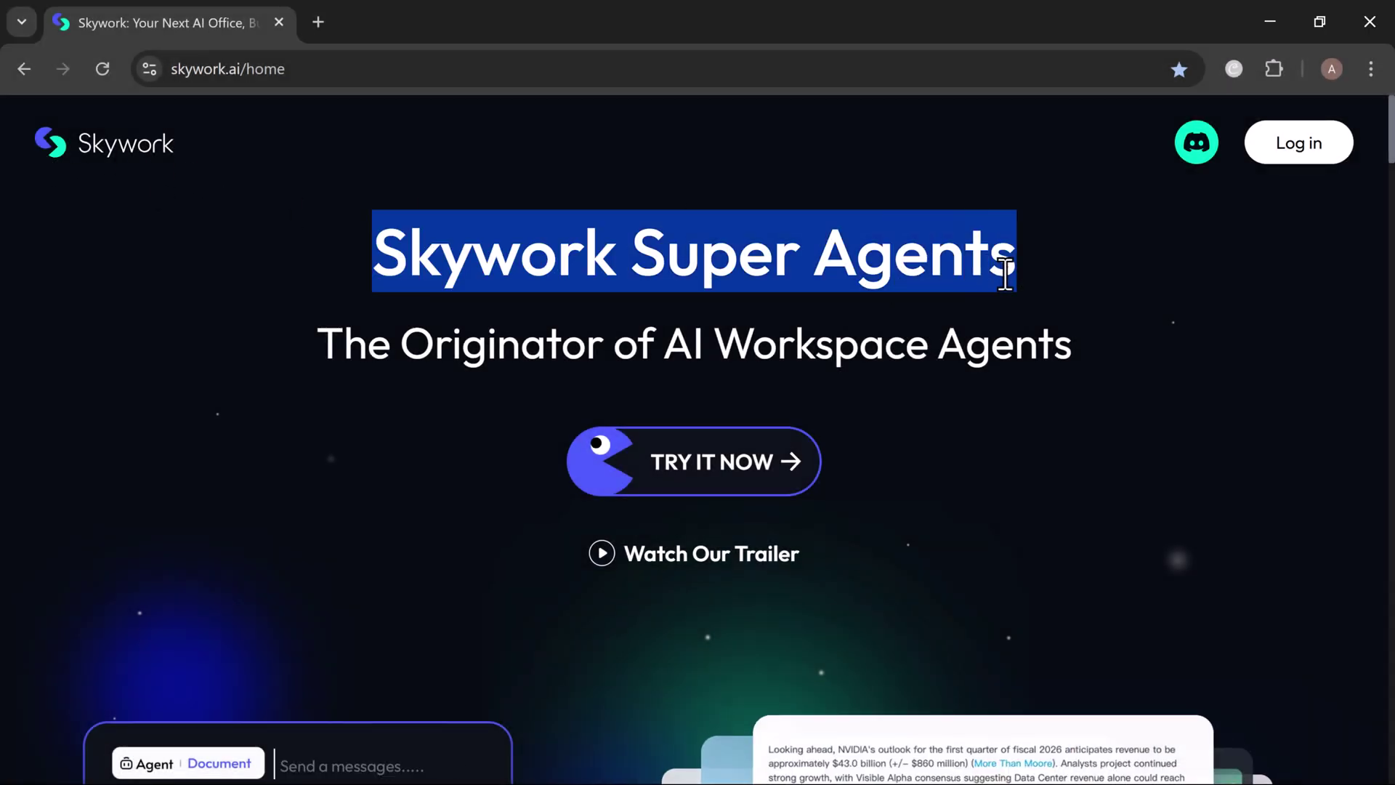
{"action": "scroll", "coordinate": [1005, 393], "scroll_direction": "down", "scroll_amount": 5}
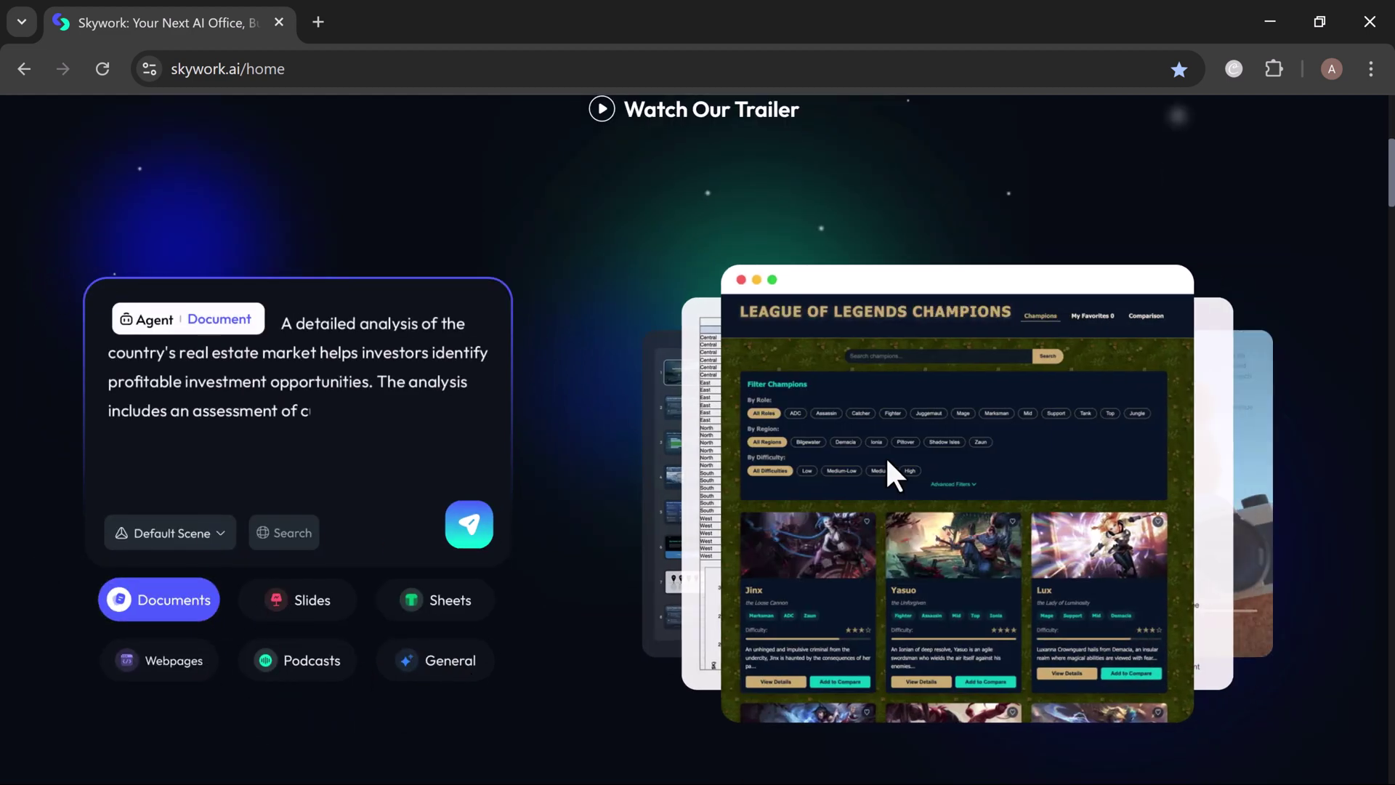
{"action": "scroll", "coordinate": [539, 323], "scroll_direction": "down", "scroll_amount": 5}
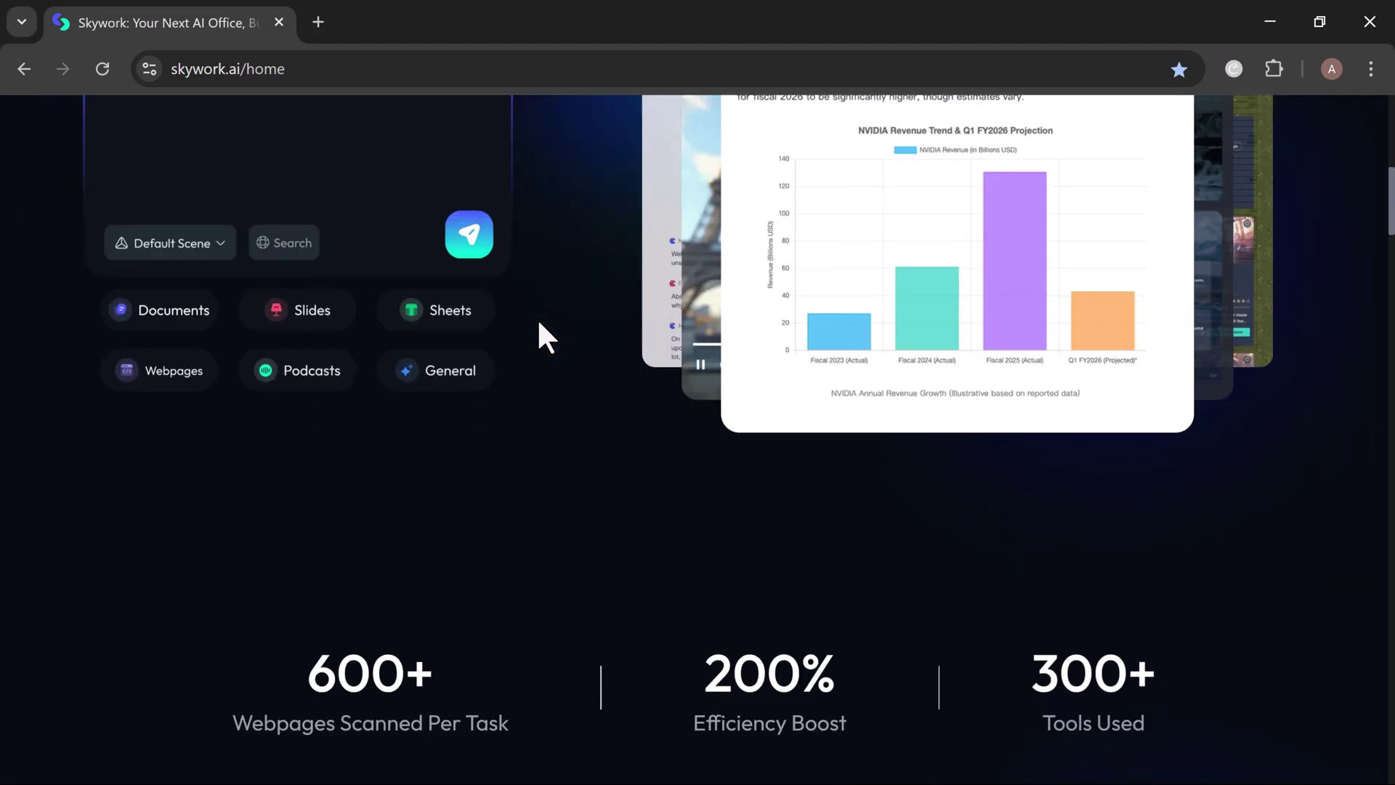
{"action": "scroll", "coordinate": [538, 317], "scroll_direction": "down", "scroll_amount": 12}
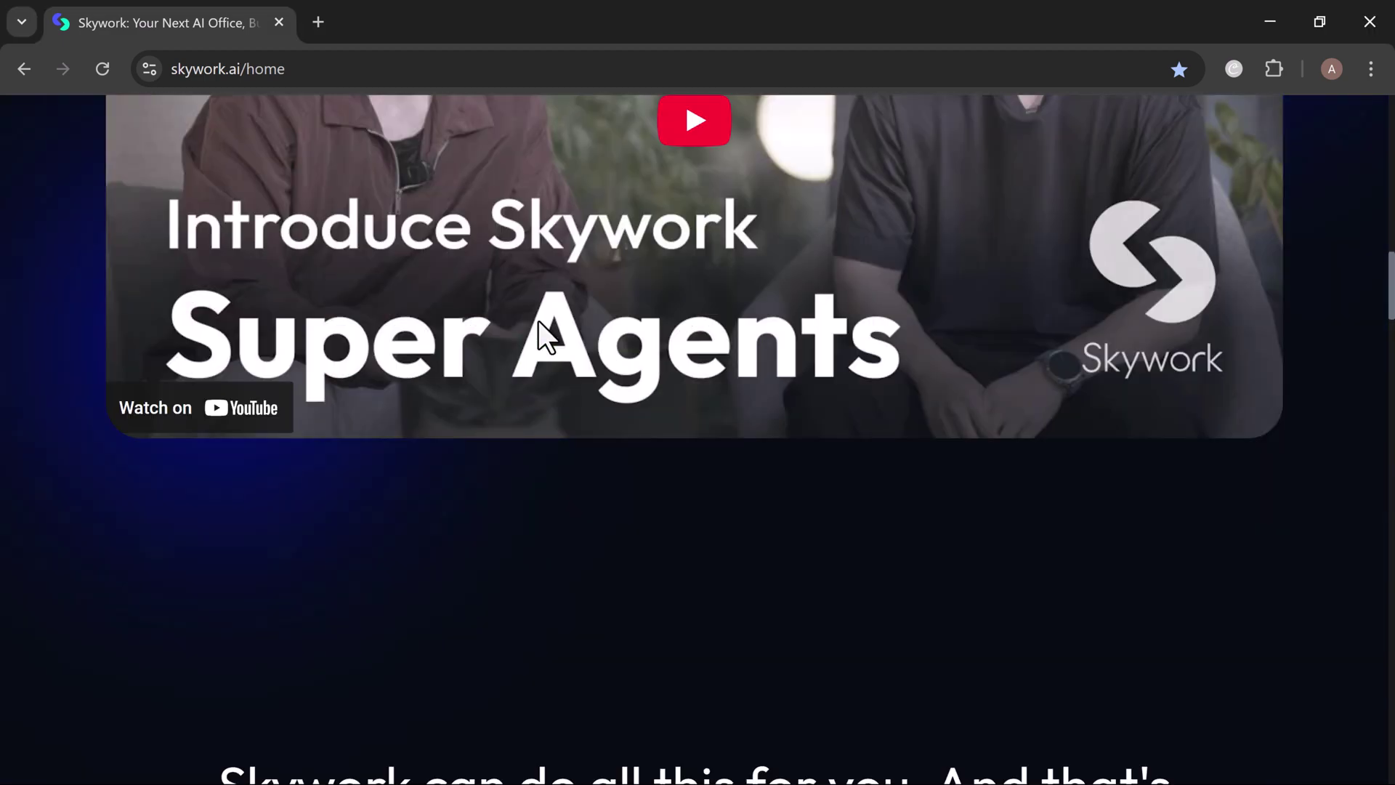
{"action": "scroll", "coordinate": [538, 320], "scroll_direction": "down", "scroll_amount": 10}
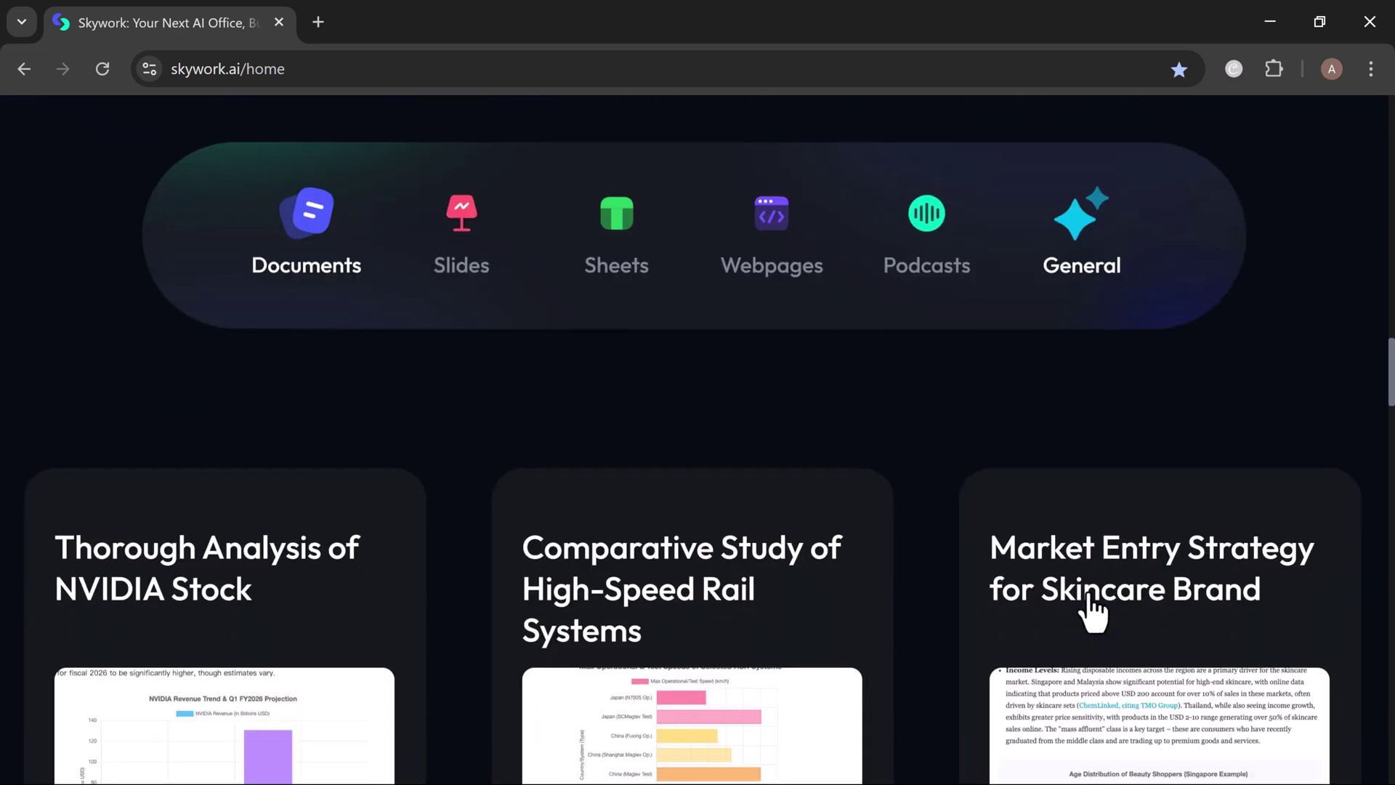
{"action": "scroll", "coordinate": [1093, 614], "scroll_direction": "down", "scroll_amount": 8}
{"action": "scroll", "coordinate": [1093, 614], "scroll_direction": "down", "scroll_amount": 4}
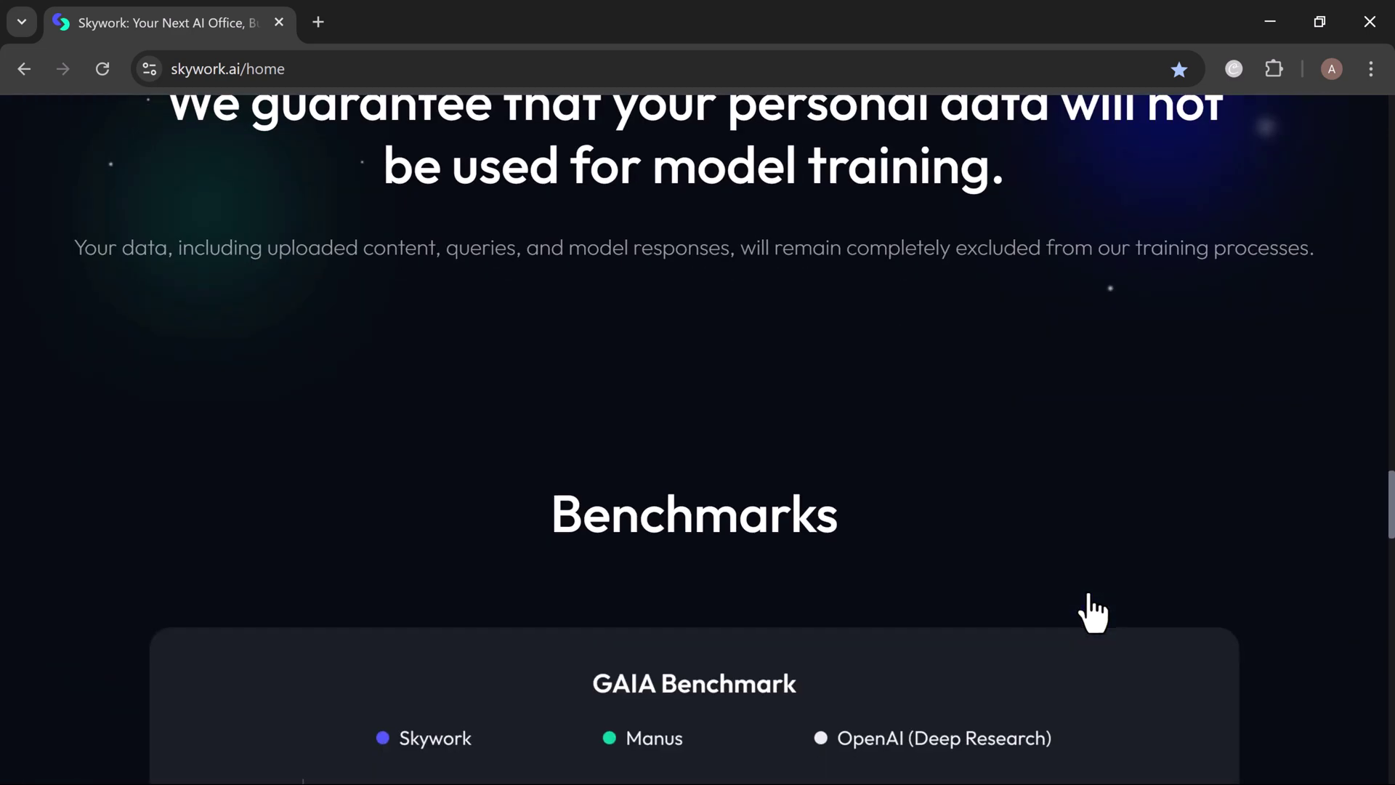
{"action": "scroll", "coordinate": [1093, 614], "scroll_direction": "down", "scroll_amount": 18}
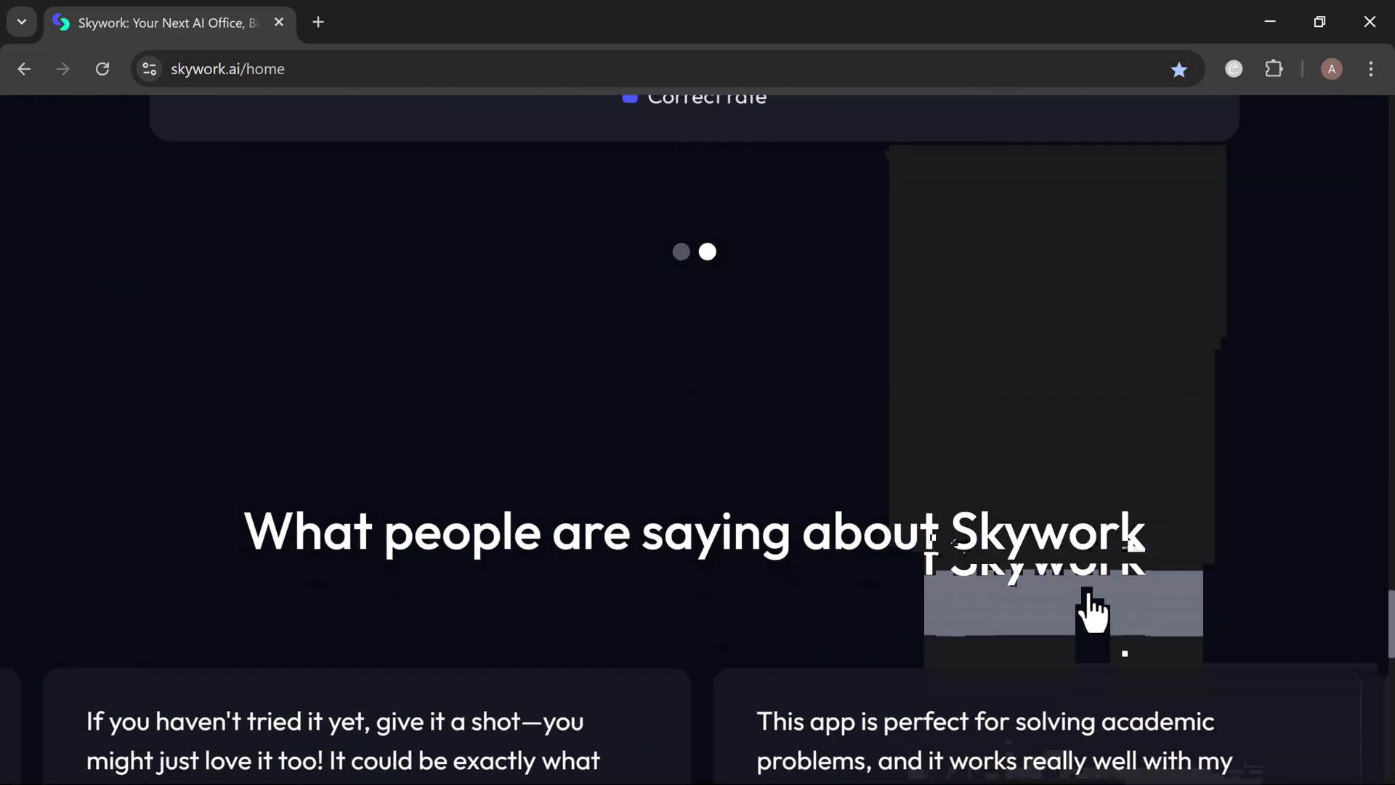
{"action": "scroll", "coordinate": [1093, 614], "scroll_direction": "down", "scroll_amount": 12}
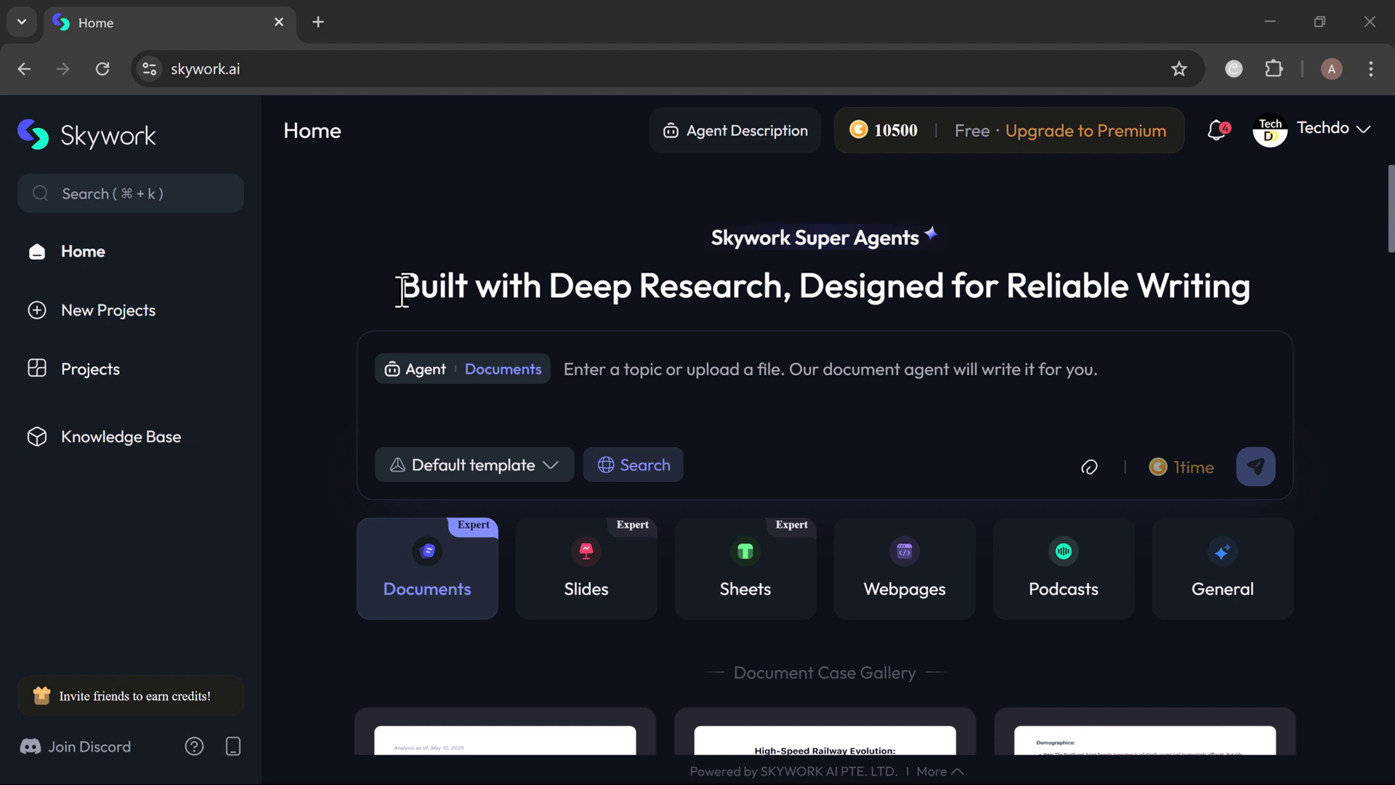
- Highlight and clear the Built with Deep Research headline, then focus the Documents topic box
{"action": "left_click_drag", "start_coordinate": [402, 290], "coordinate": [1233, 267]}
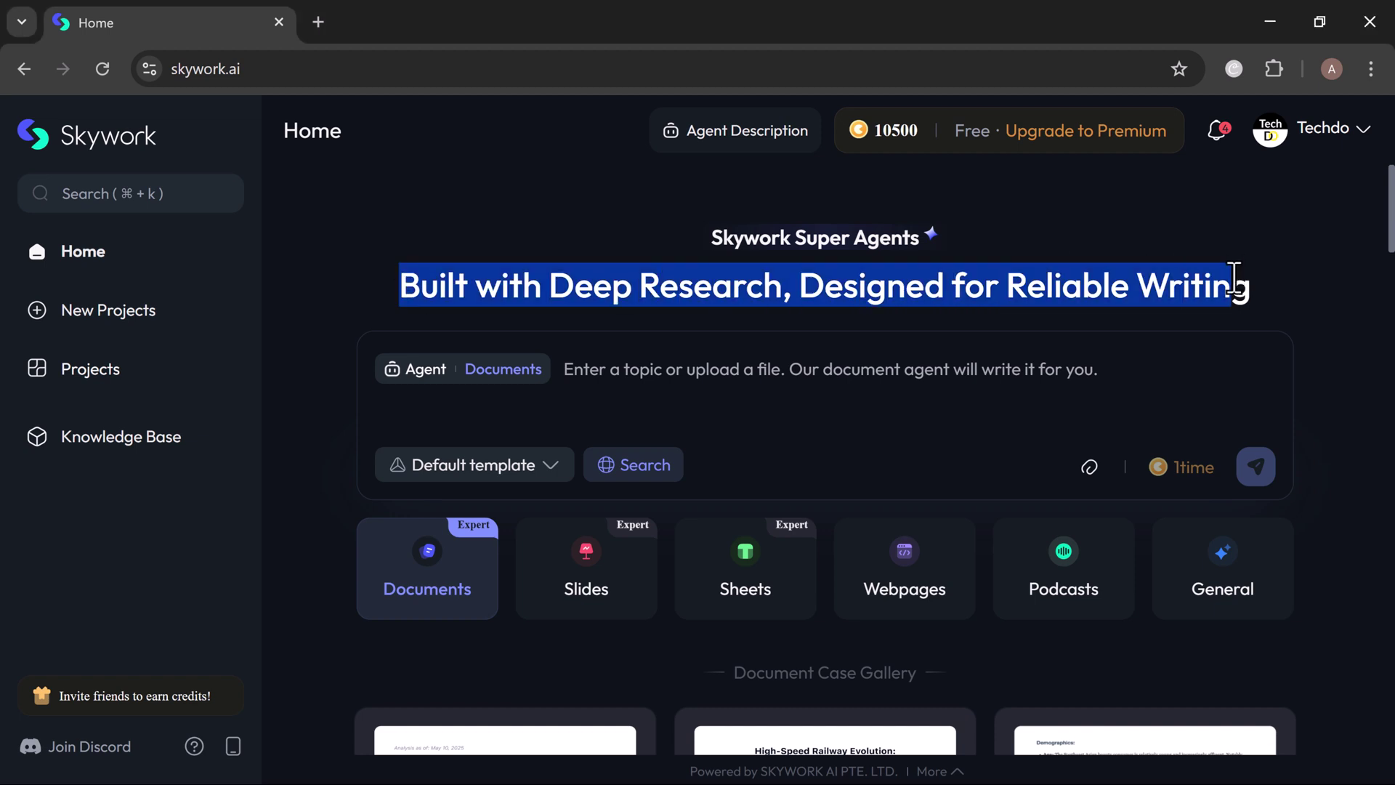
{"action": "left_click", "coordinate": [1262, 291]}
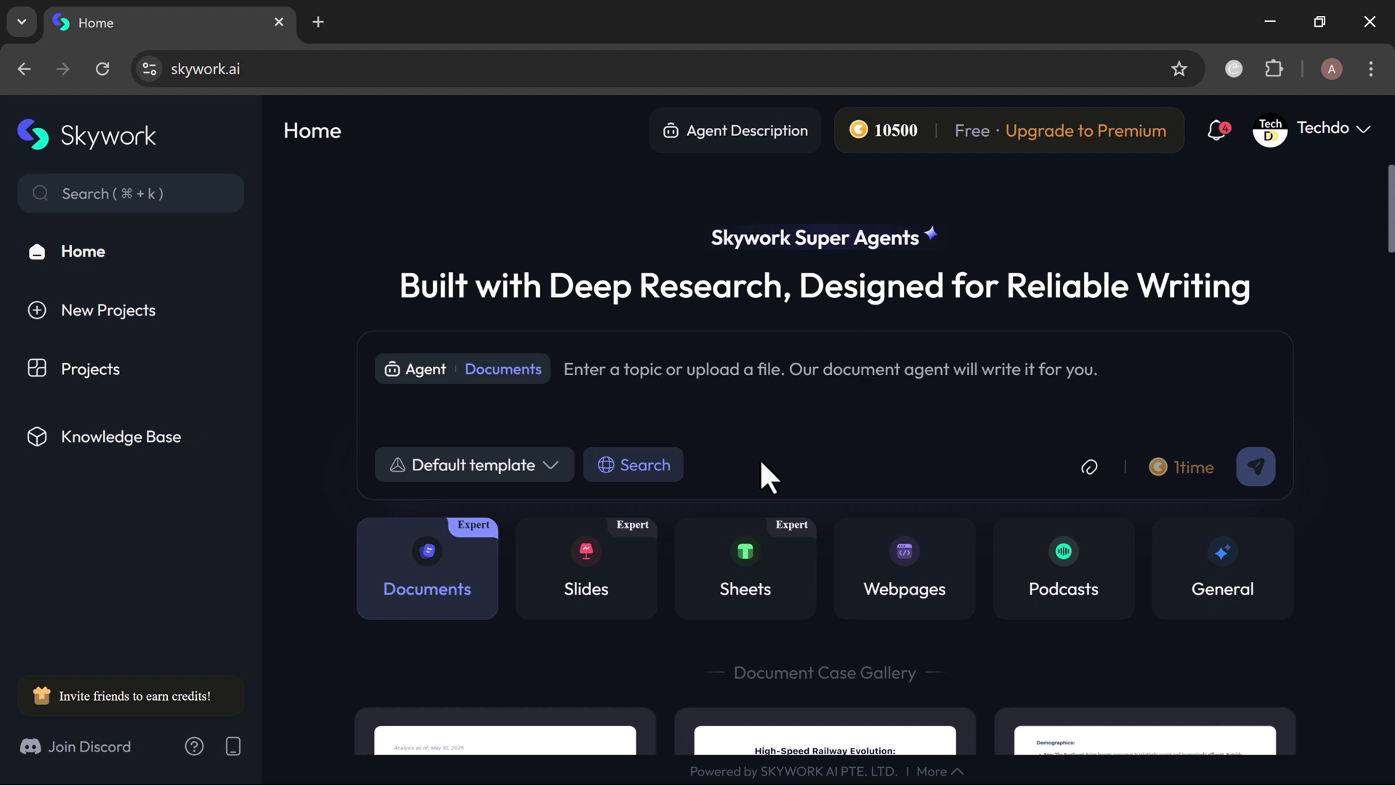
{"action": "left_click", "coordinate": [461, 579]}
{"action": "scroll", "coordinate": [1206, 581], "scroll_direction": "down", "scroll_amount": 15}
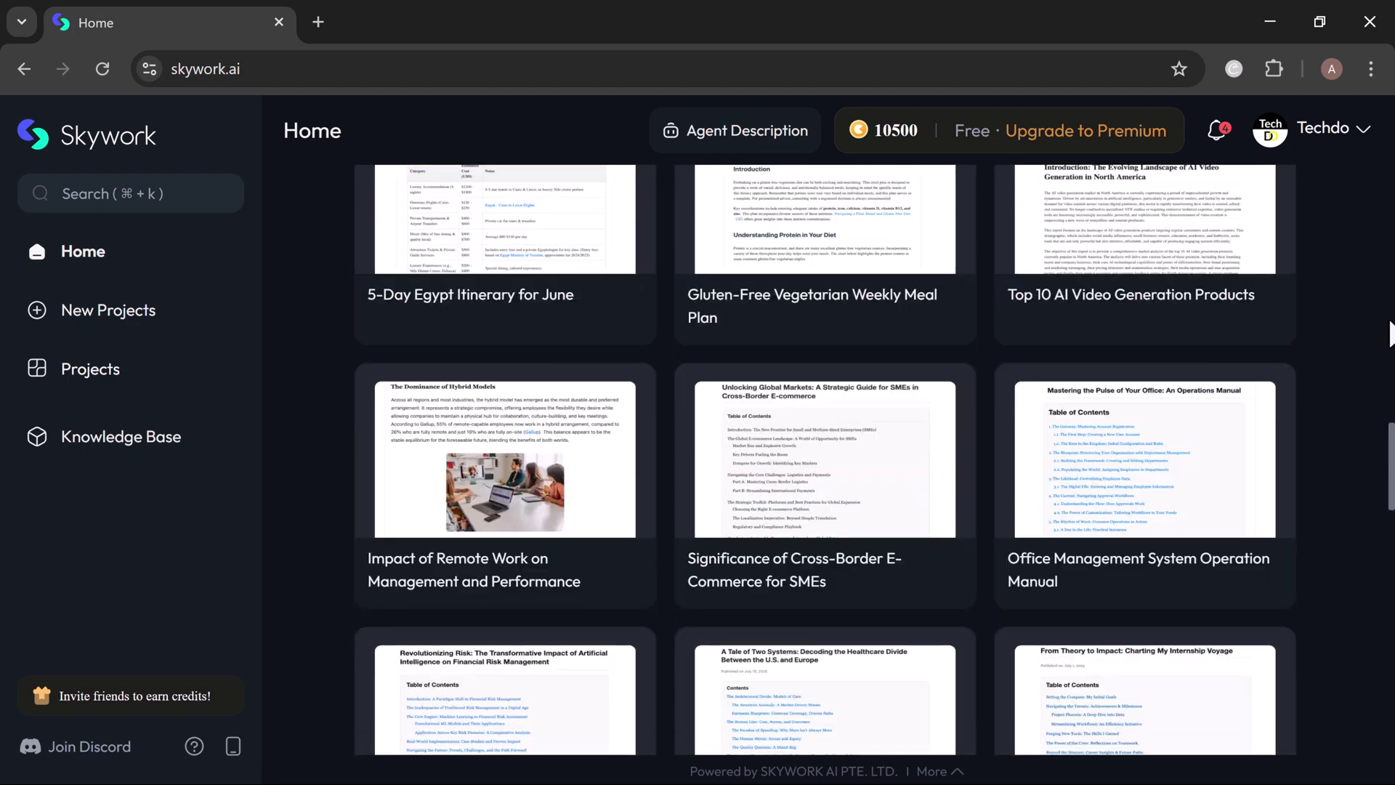
{"action": "scroll", "coordinate": [1151, 488], "scroll_direction": "up", "scroll_amount": 20}
{"action": "mouse_move", "coordinate": [1088, 473]}
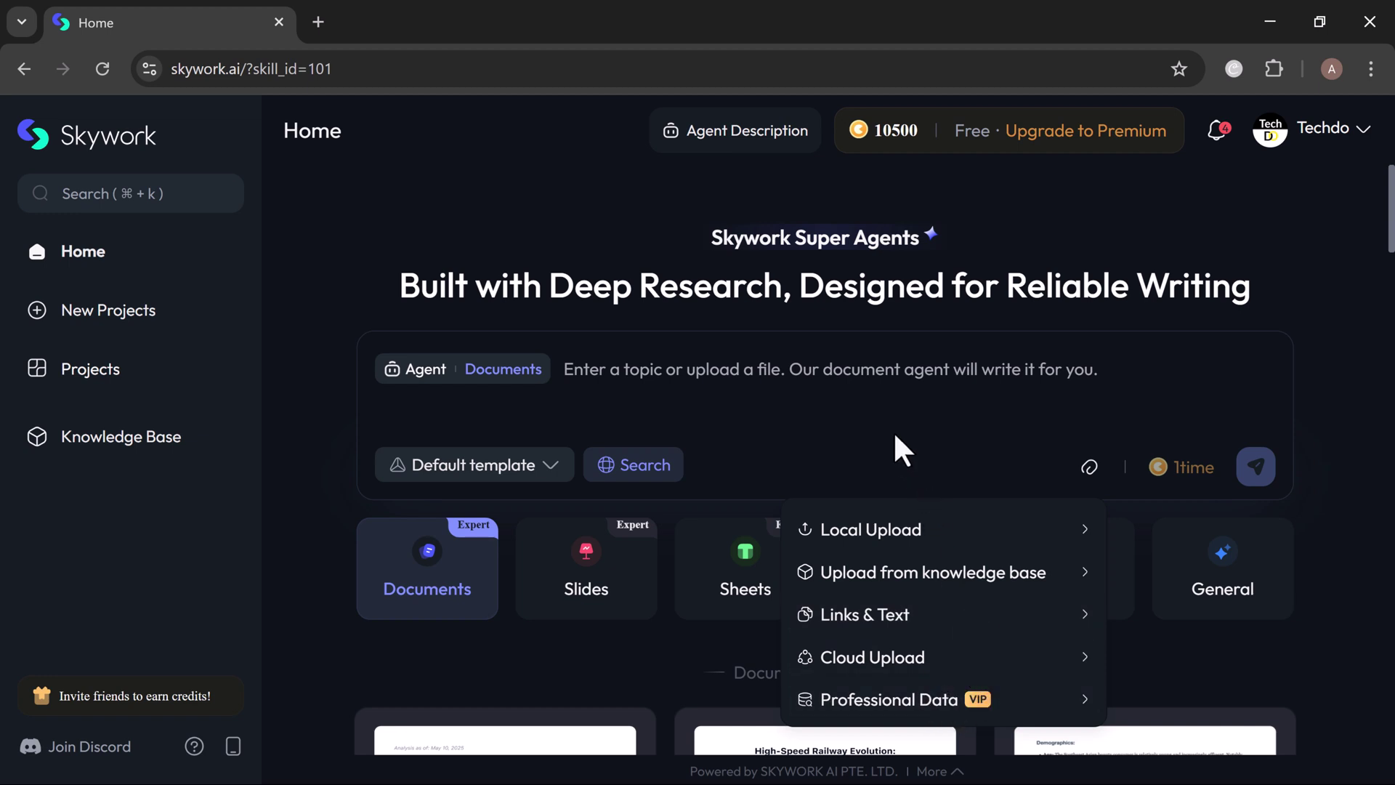
- Paste the eco-friendly skincare line launch marketing prompt and set the template to General
{"action": "left_click", "coordinate": [603, 379]}
{"action": "type", "text": "Write a detailed marketing strategy for launching a new eco-friendly skincare line"}
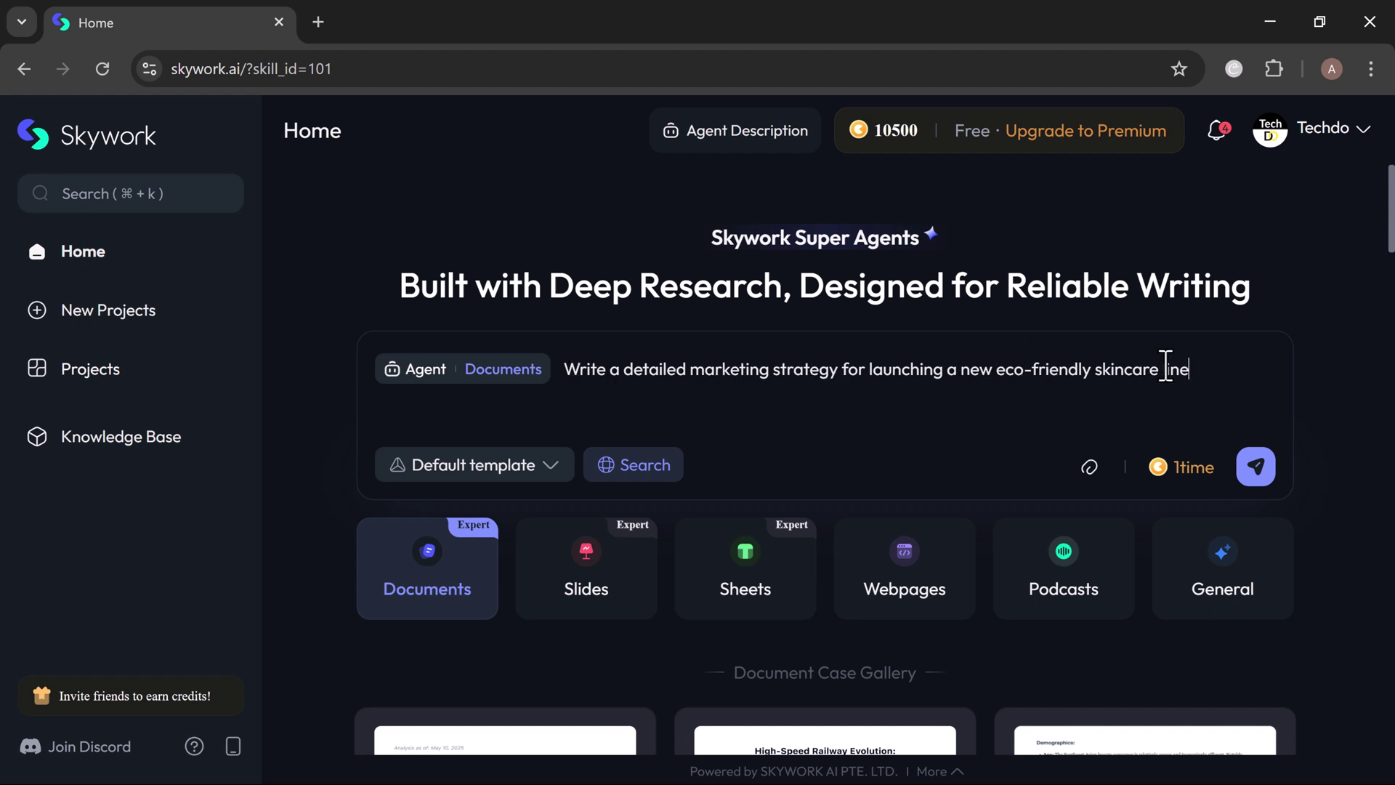
{"action": "left_click", "coordinate": [428, 468]}
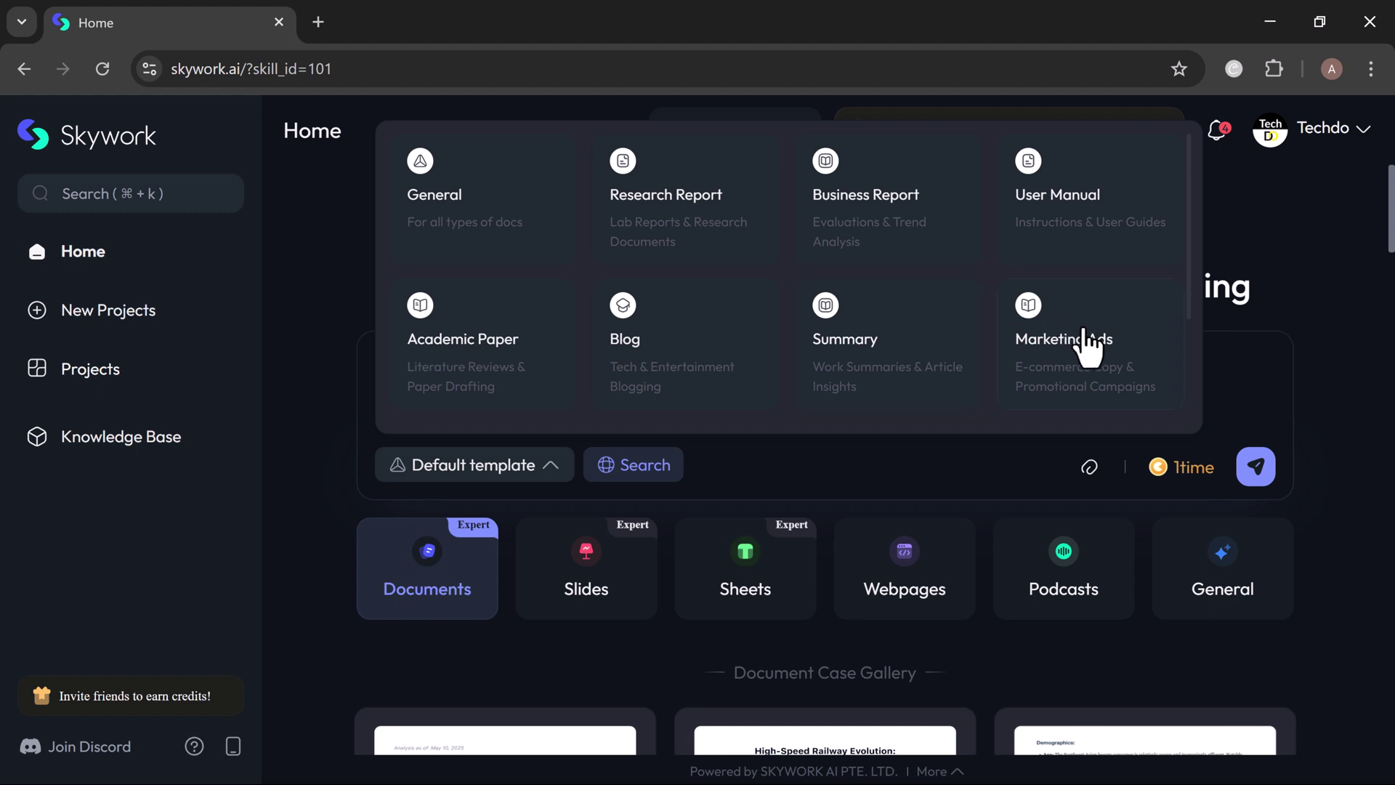
{"action": "left_click", "coordinate": [476, 231]}
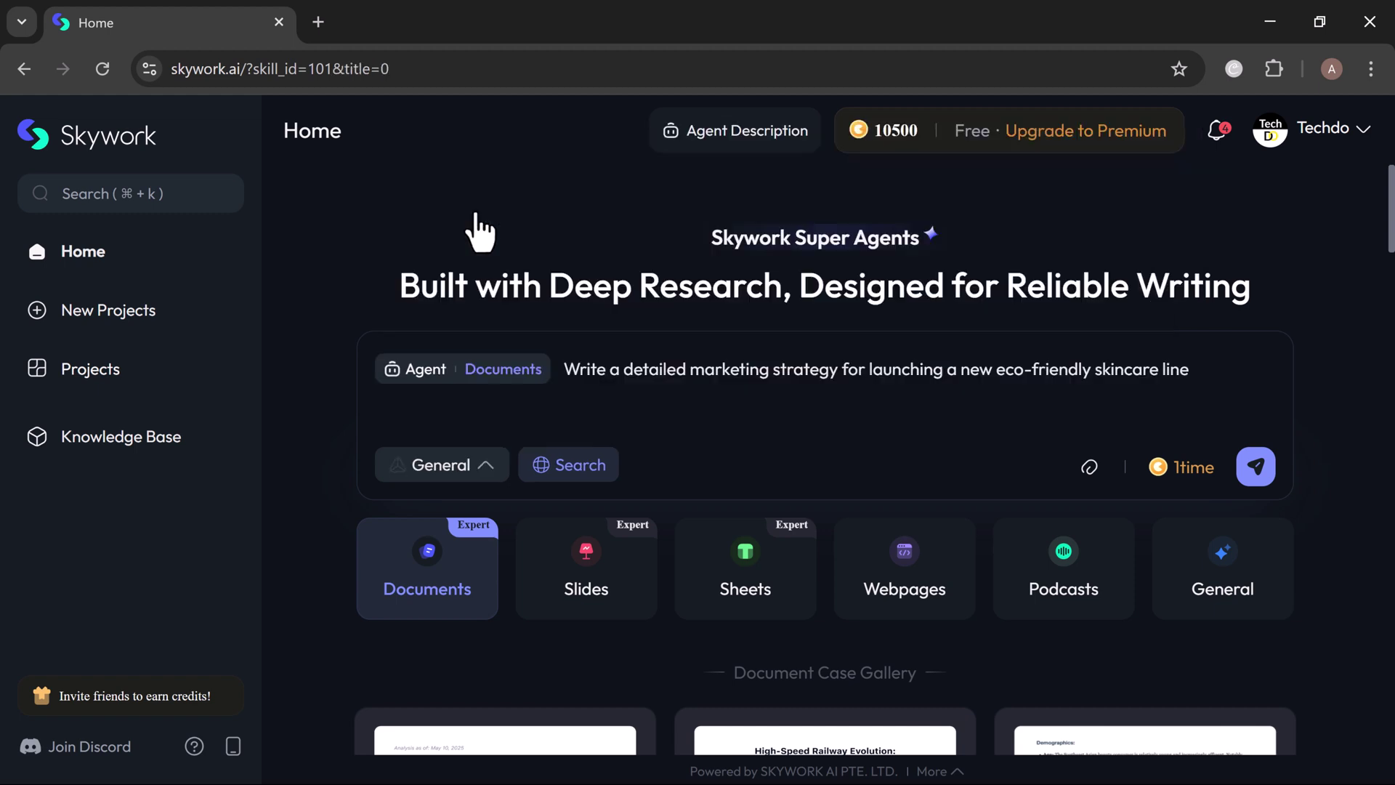
- Send the skincare marketing request and accept the planning choices to generate the report
{"action": "left_click", "coordinate": [1256, 467]}
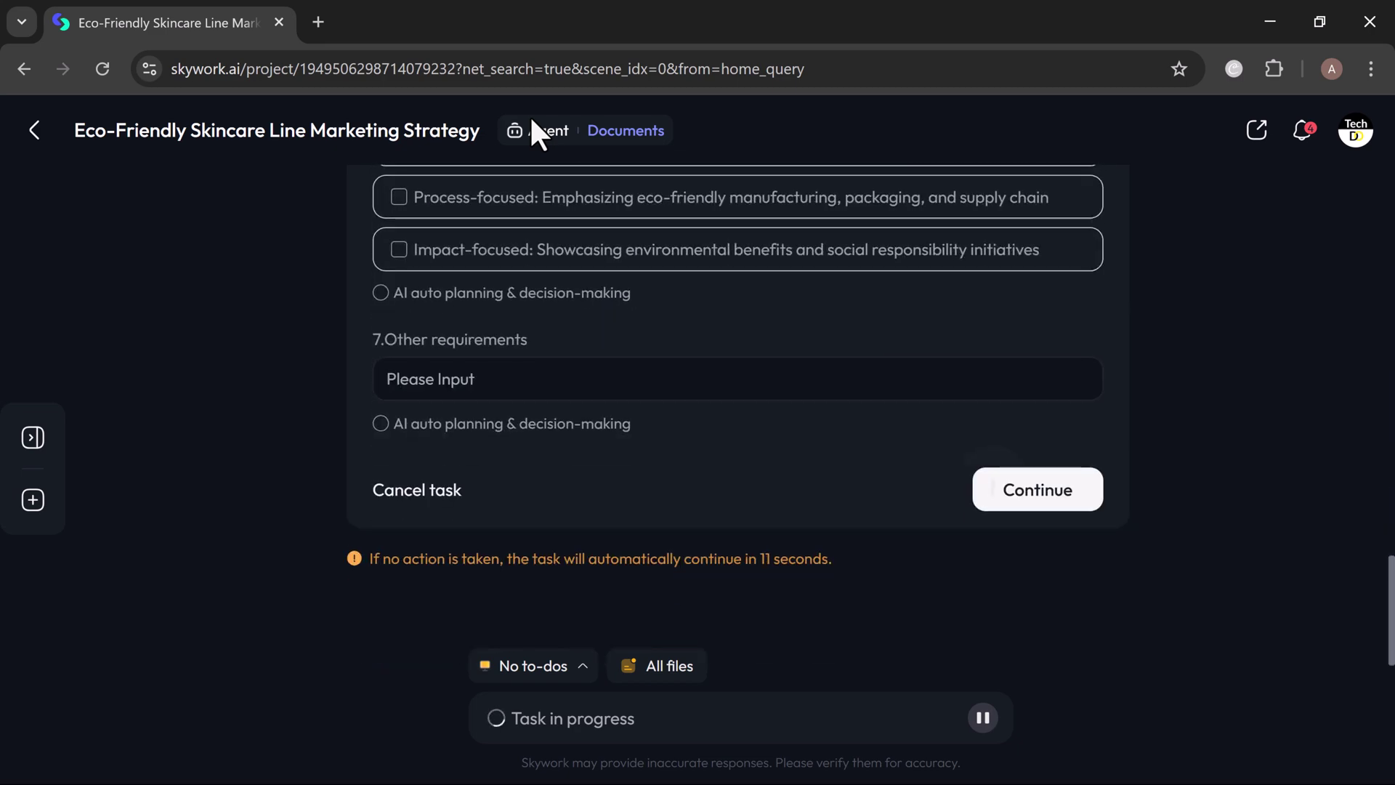
{"action": "left_click", "coordinate": [1044, 500]}
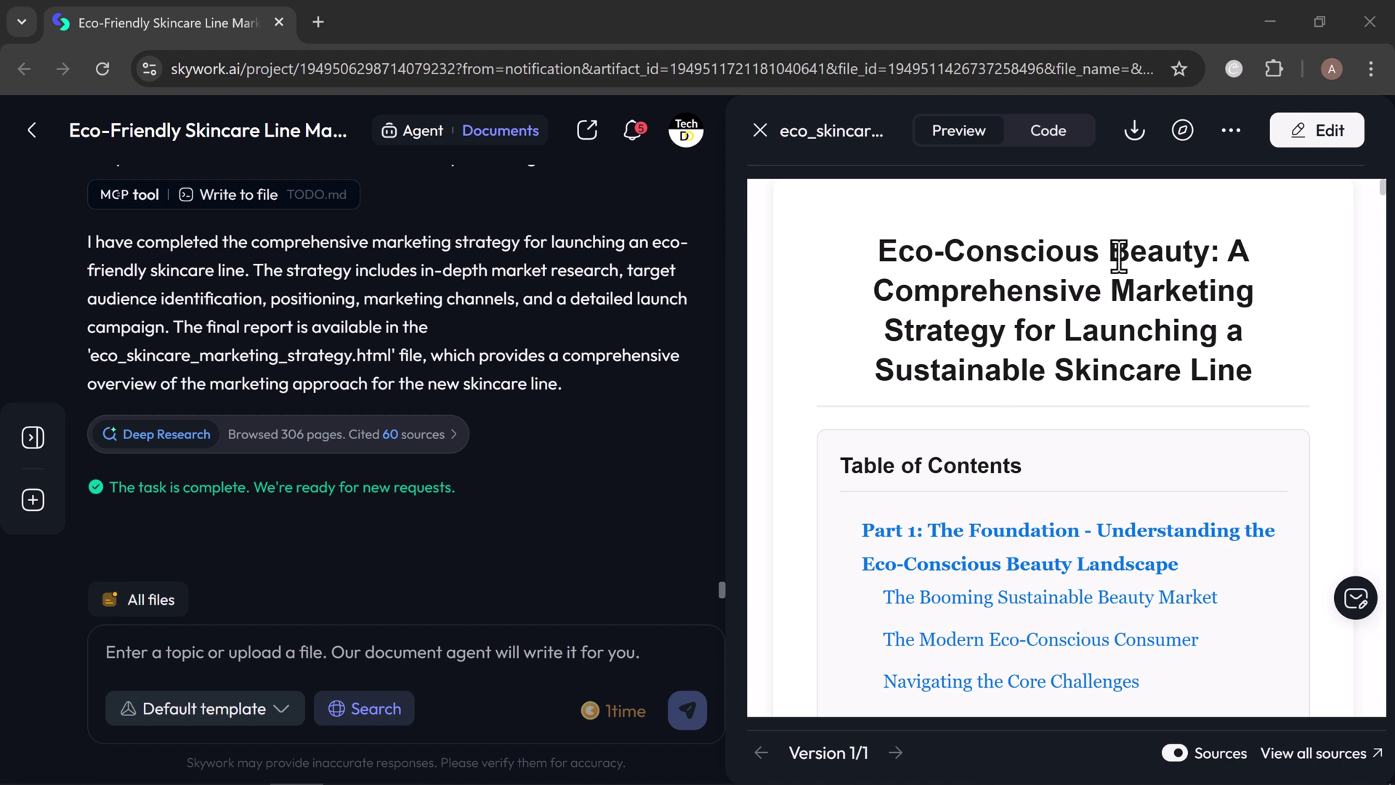
- Open the finished skincare report in a new tab, scroll through it, then return to the project
{"action": "left_click", "coordinate": [1182, 133]}
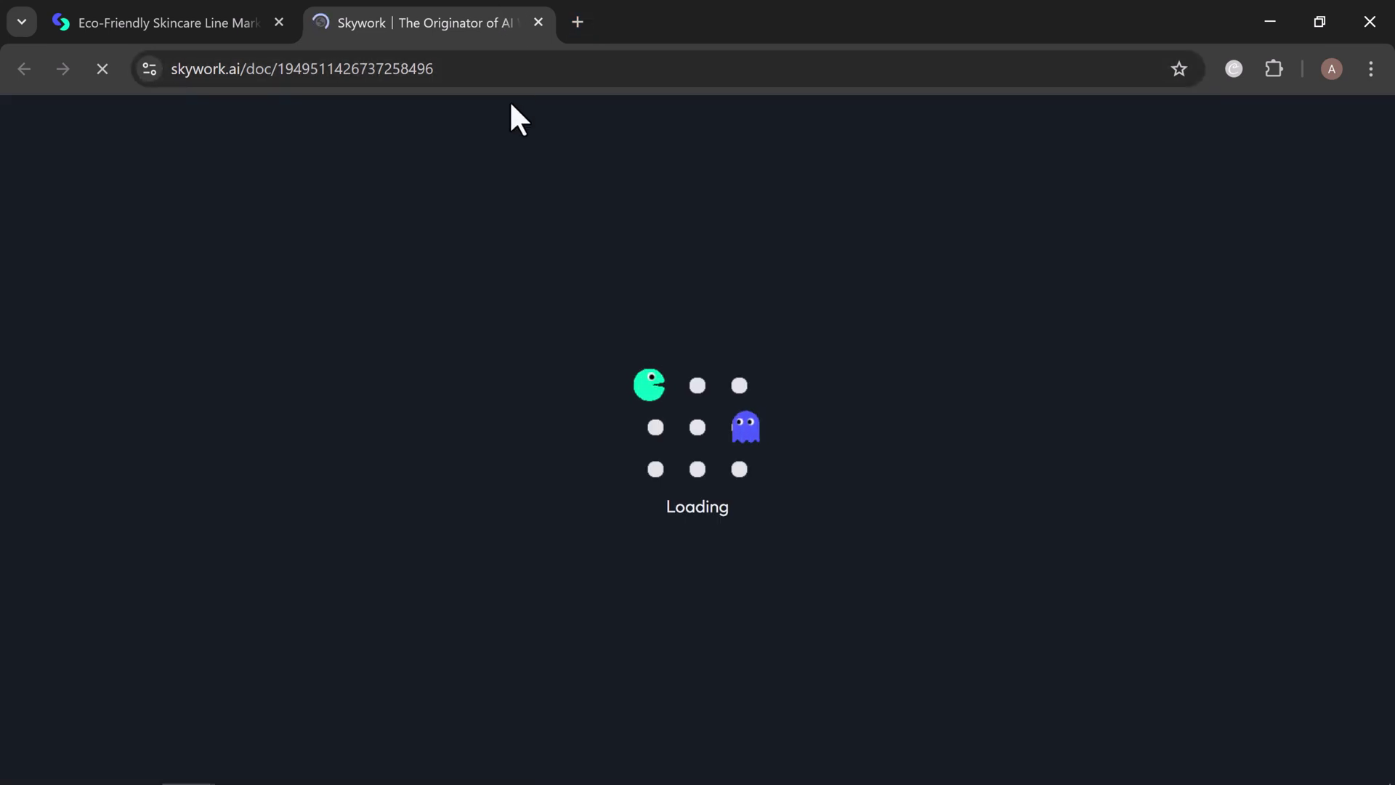
{"action": "scroll", "coordinate": [514, 116], "scroll_direction": "down", "scroll_amount": 10}
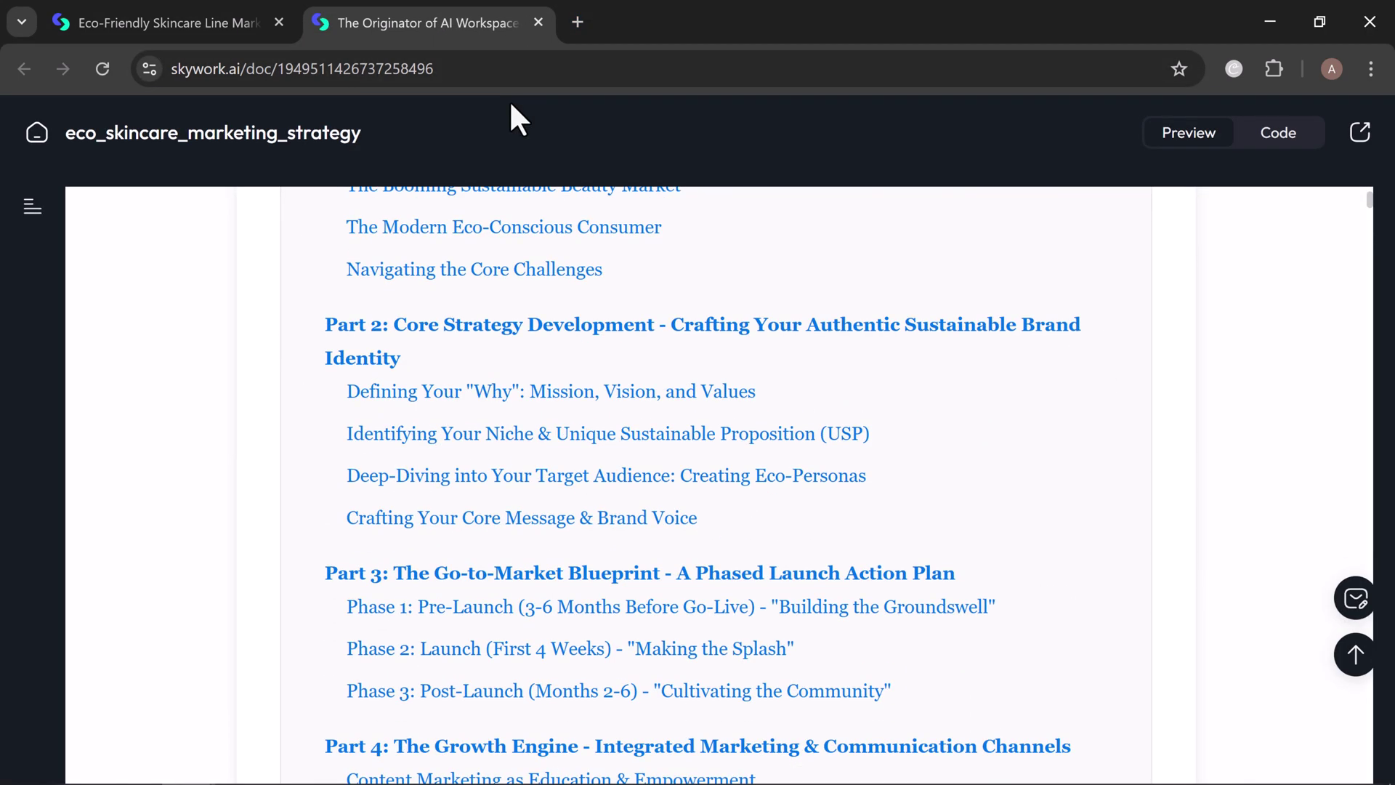
{"action": "scroll", "coordinate": [511, 105], "scroll_direction": "down", "scroll_amount": 11}
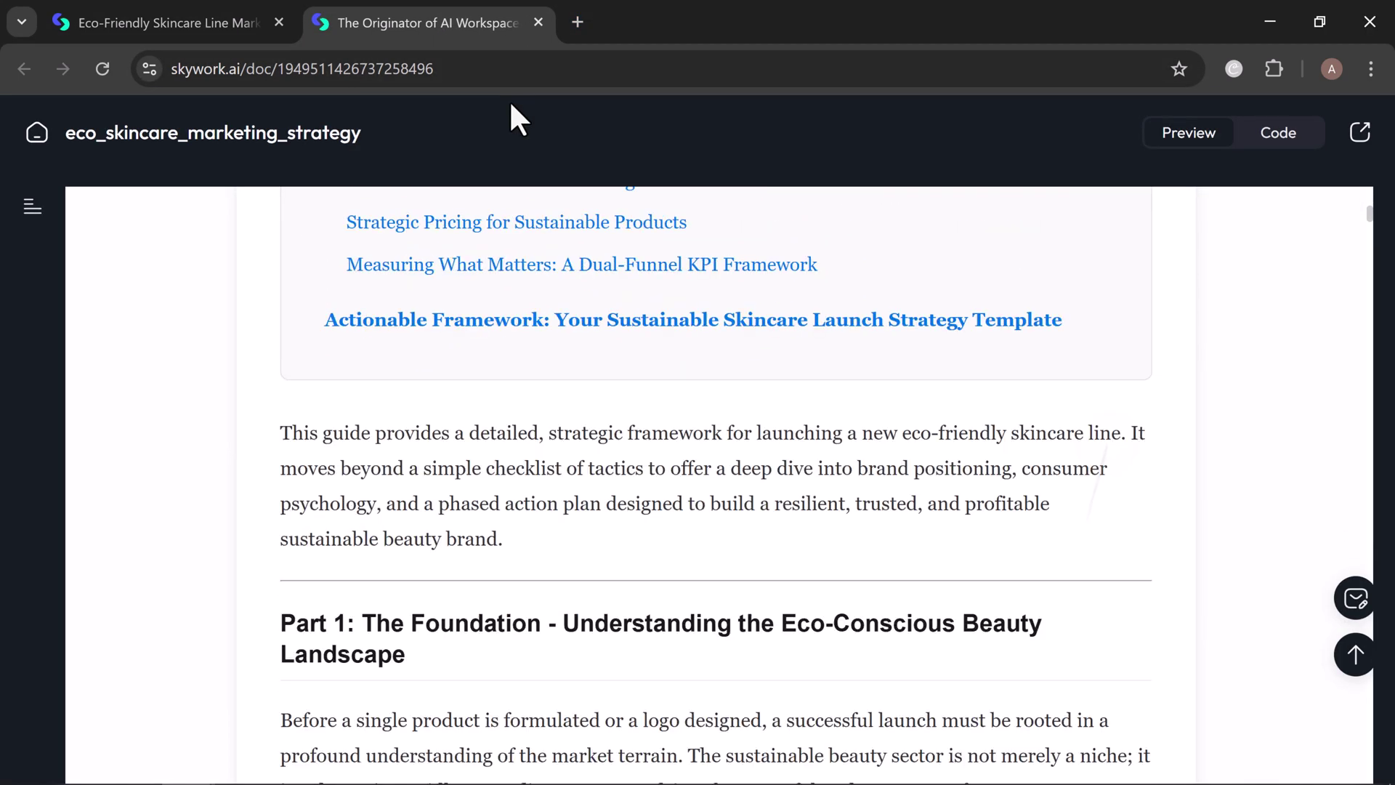
{"action": "scroll", "coordinate": [511, 105], "scroll_direction": "down", "scroll_amount": 12}
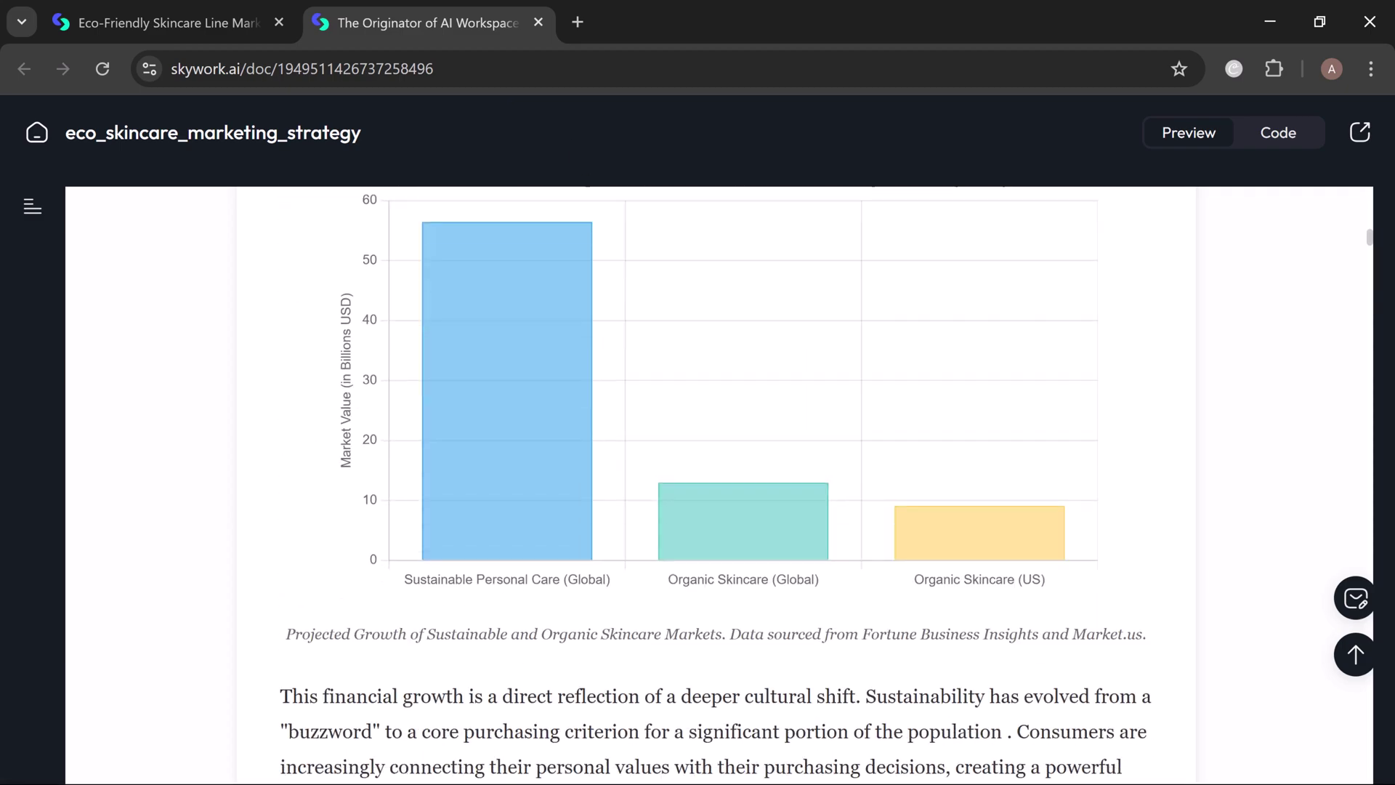
{"action": "scroll", "coordinate": [717, 484], "scroll_direction": "down", "scroll_amount": 12}
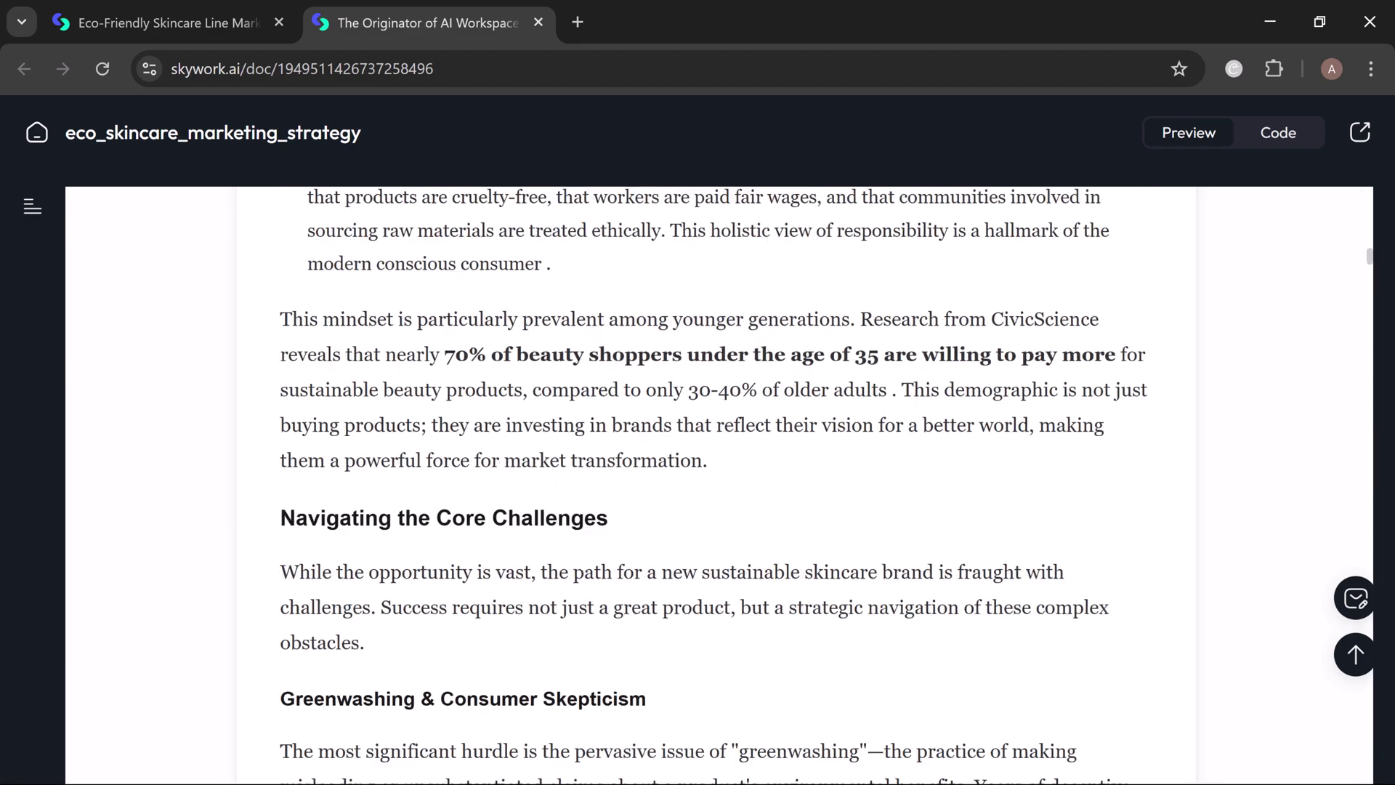
{"action": "scroll", "coordinate": [717, 485], "scroll_direction": "down", "scroll_amount": 12}
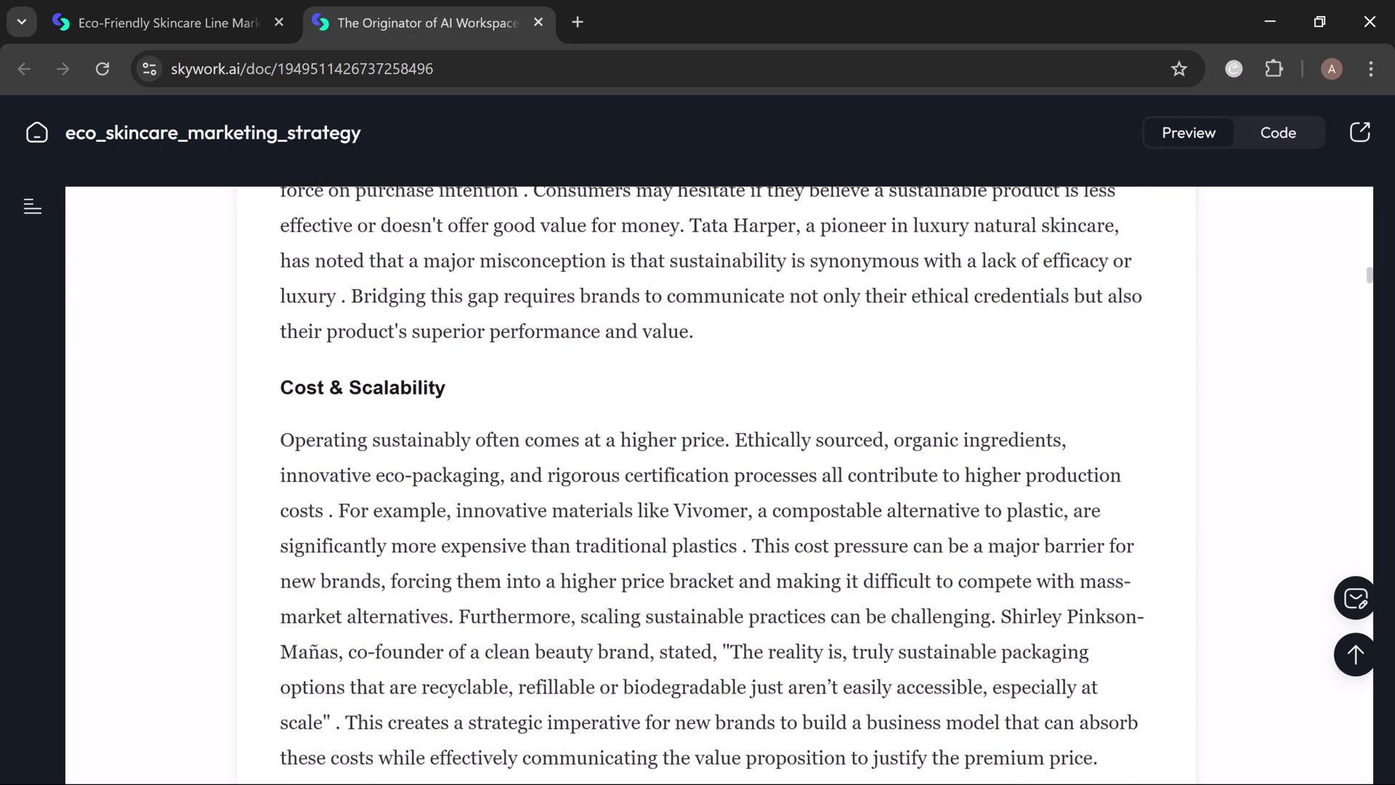
{"action": "scroll", "coordinate": [717, 484], "scroll_direction": "down", "scroll_amount": 12}
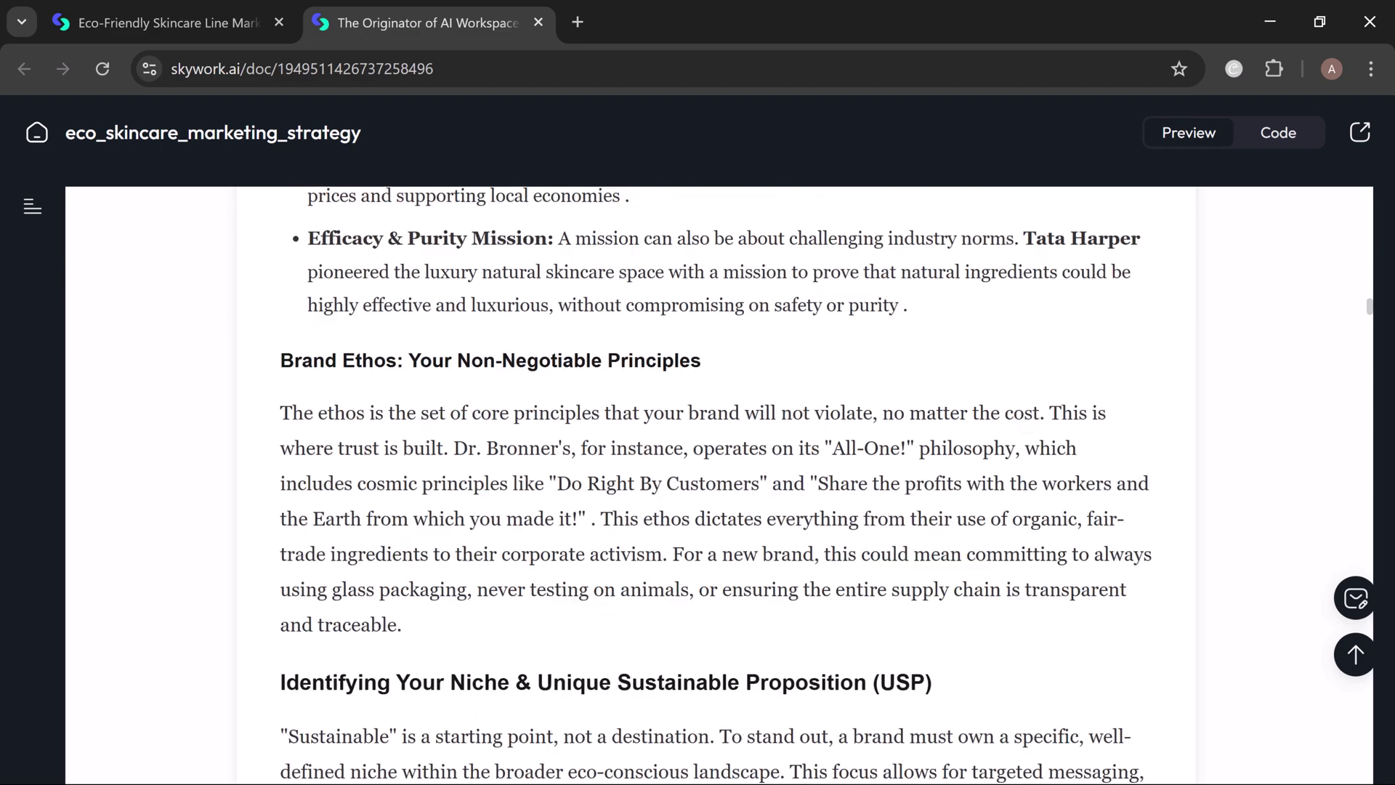
{"action": "scroll", "coordinate": [718, 485], "scroll_direction": "down", "scroll_amount": 12}
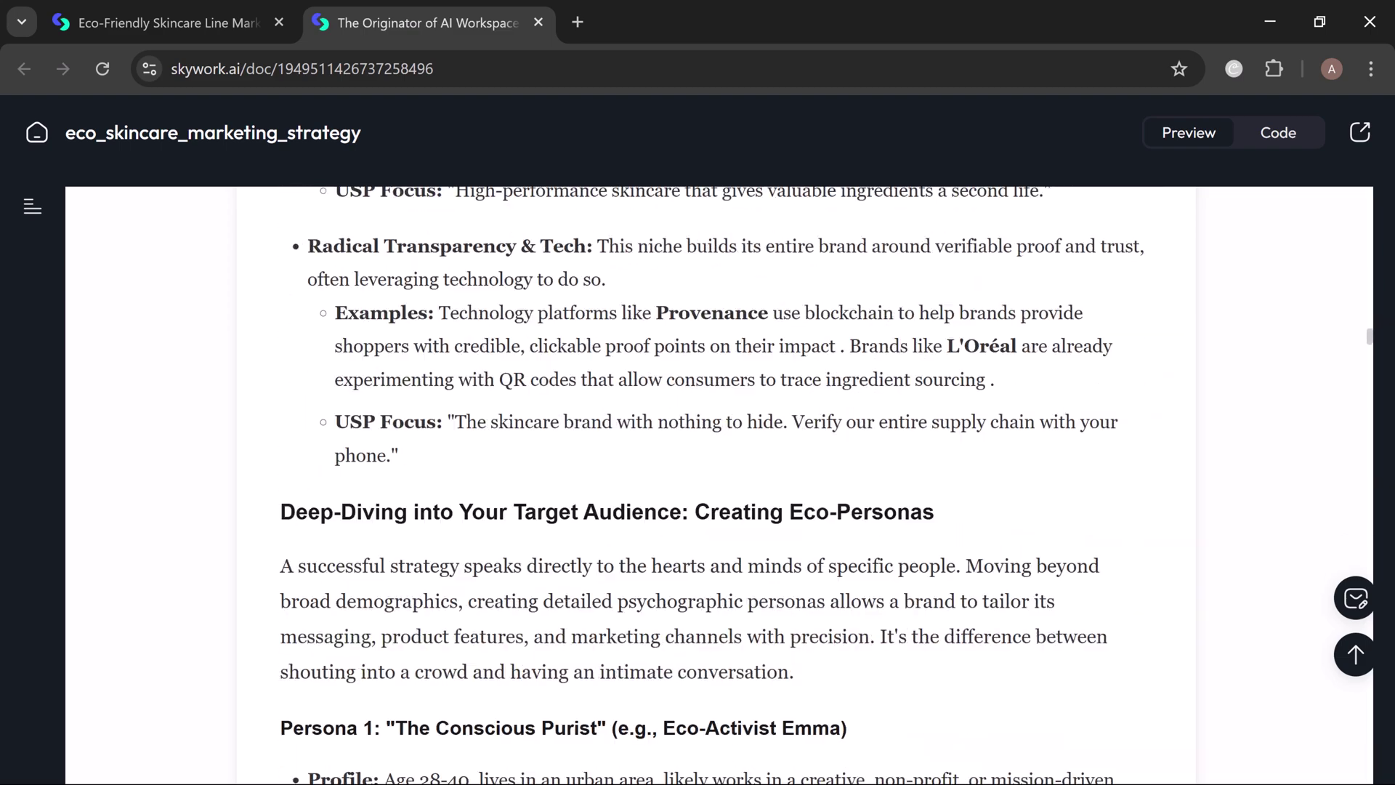
{"action": "scroll", "coordinate": [717, 485], "scroll_direction": "down", "scroll_amount": 12}
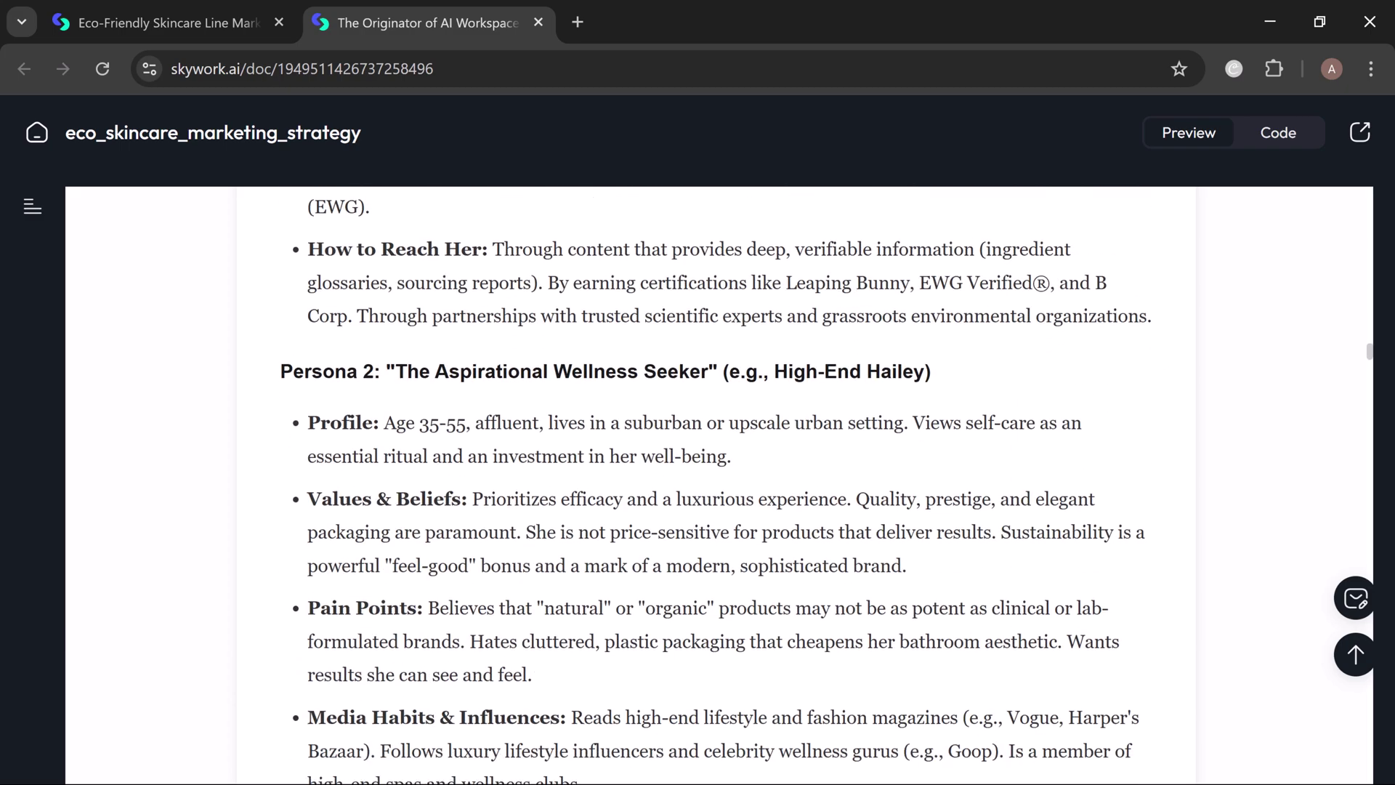
{"action": "scroll", "coordinate": [718, 484], "scroll_direction": "down", "scroll_amount": 12}
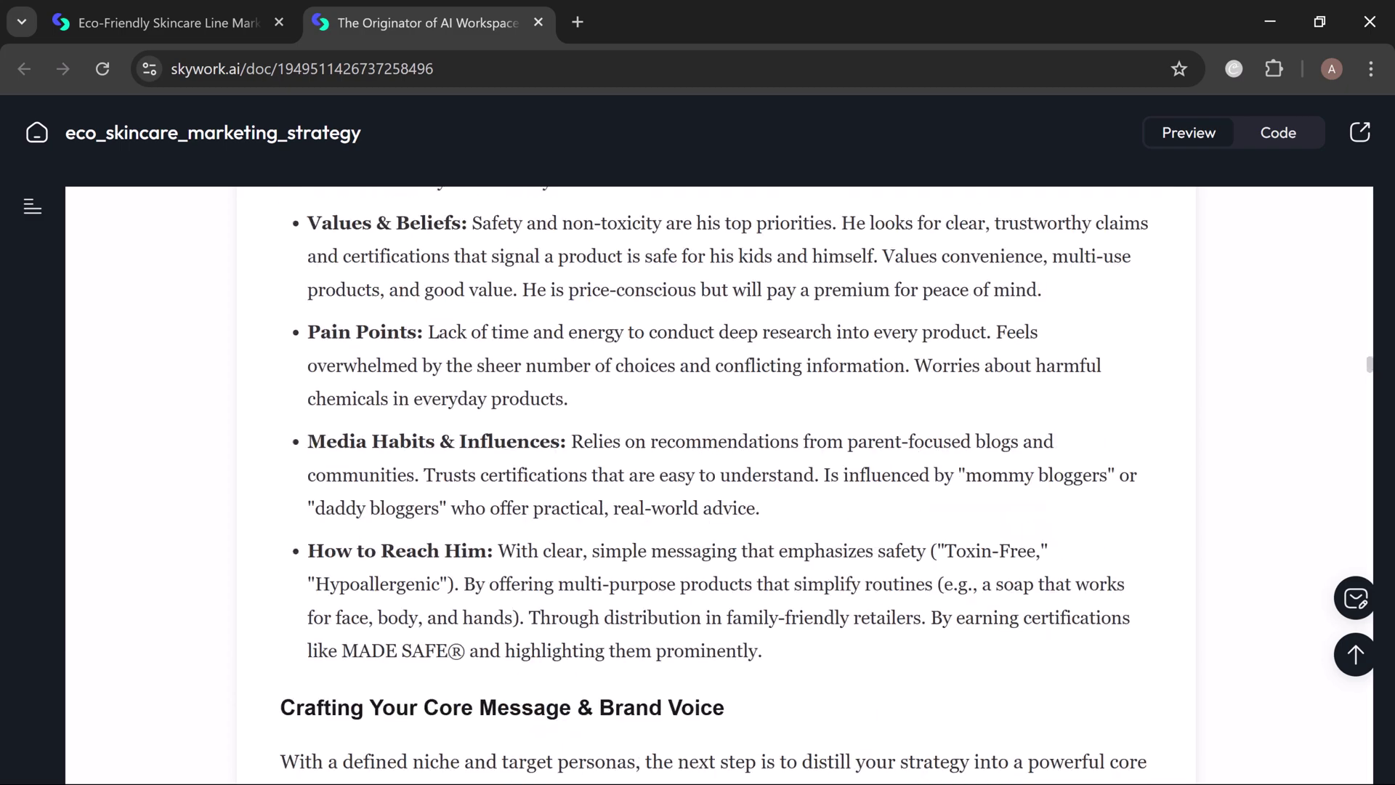
{"action": "scroll", "coordinate": [718, 484], "scroll_direction": "down", "scroll_amount": 3}
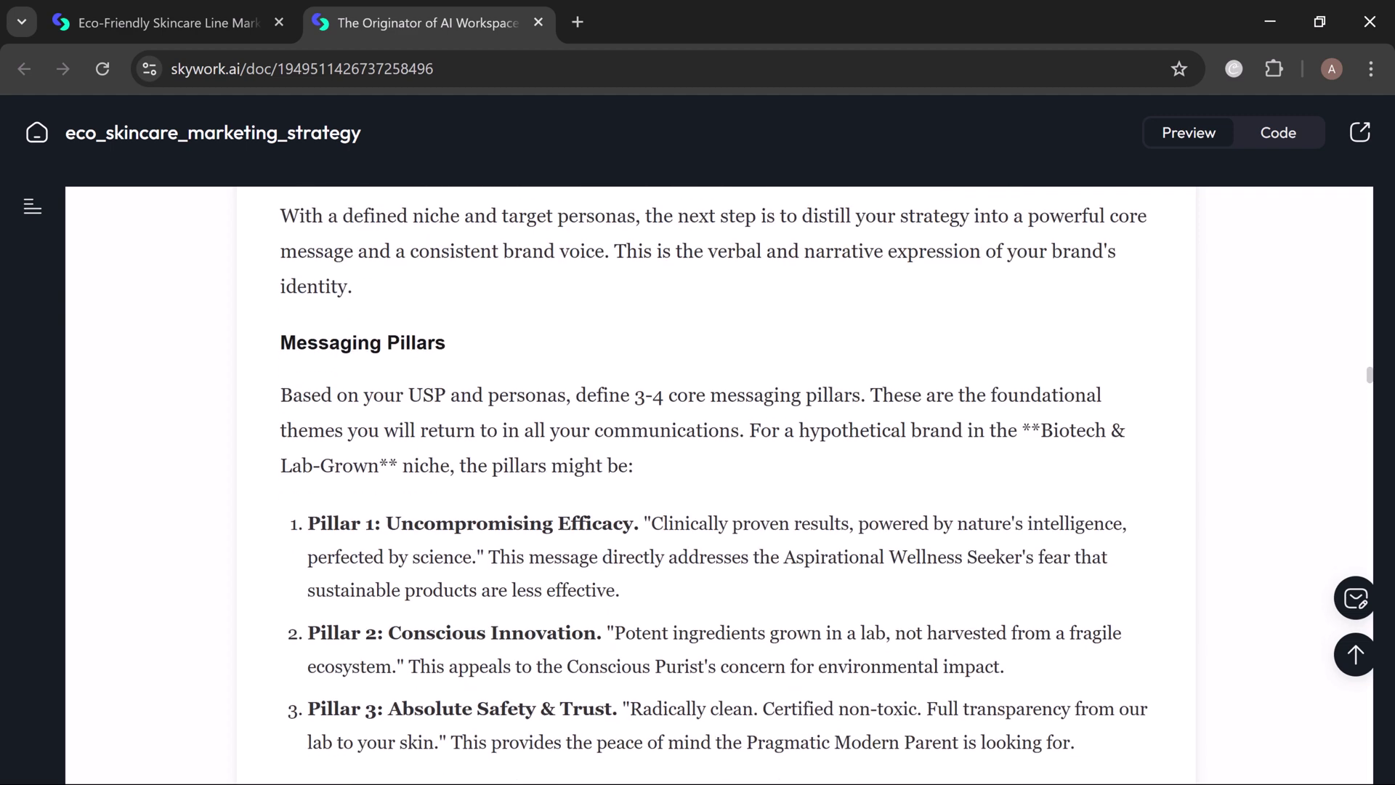
{"action": "left_click", "coordinate": [152, 13]}
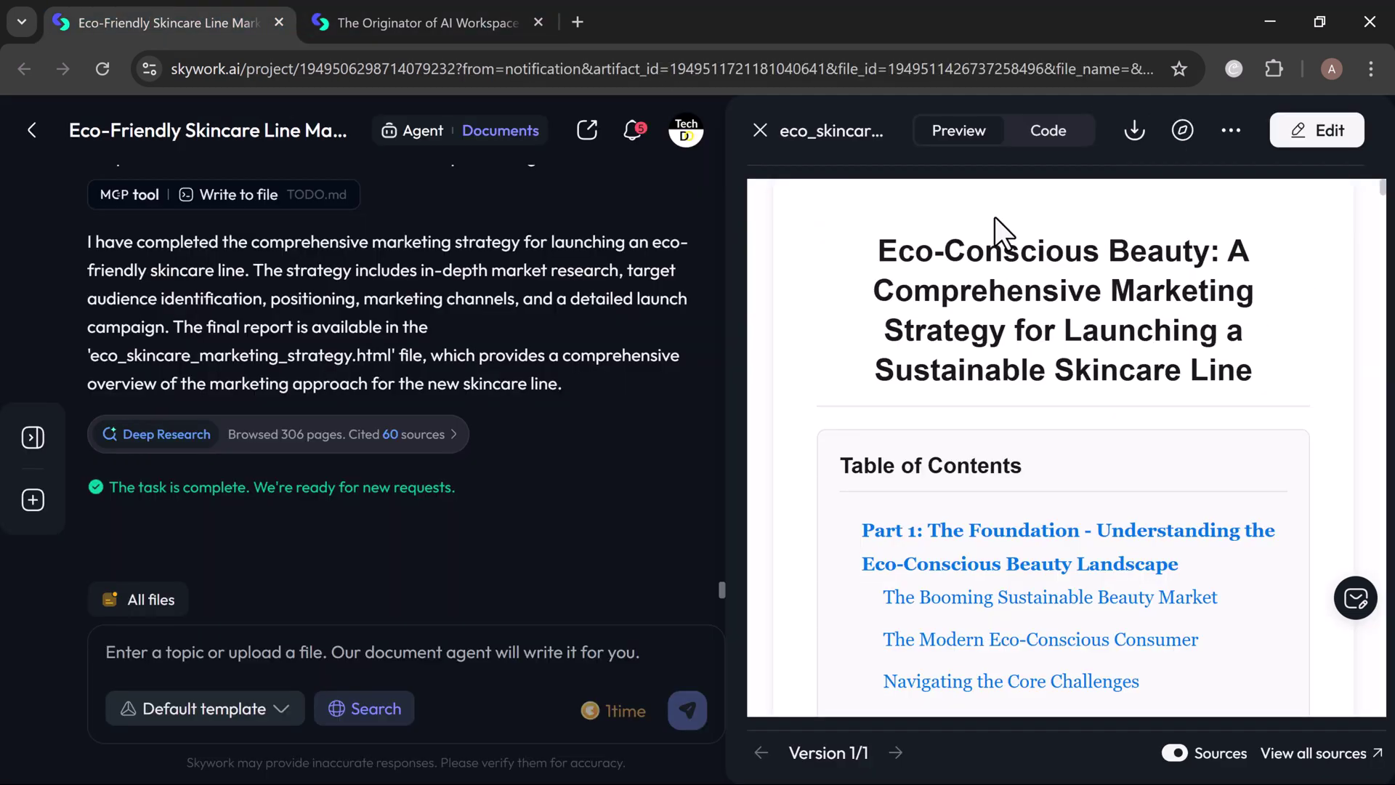
- Switch the skincare document panel to Code view and open its '...' menu with Share this file
{"action": "left_click", "coordinate": [1062, 135]}
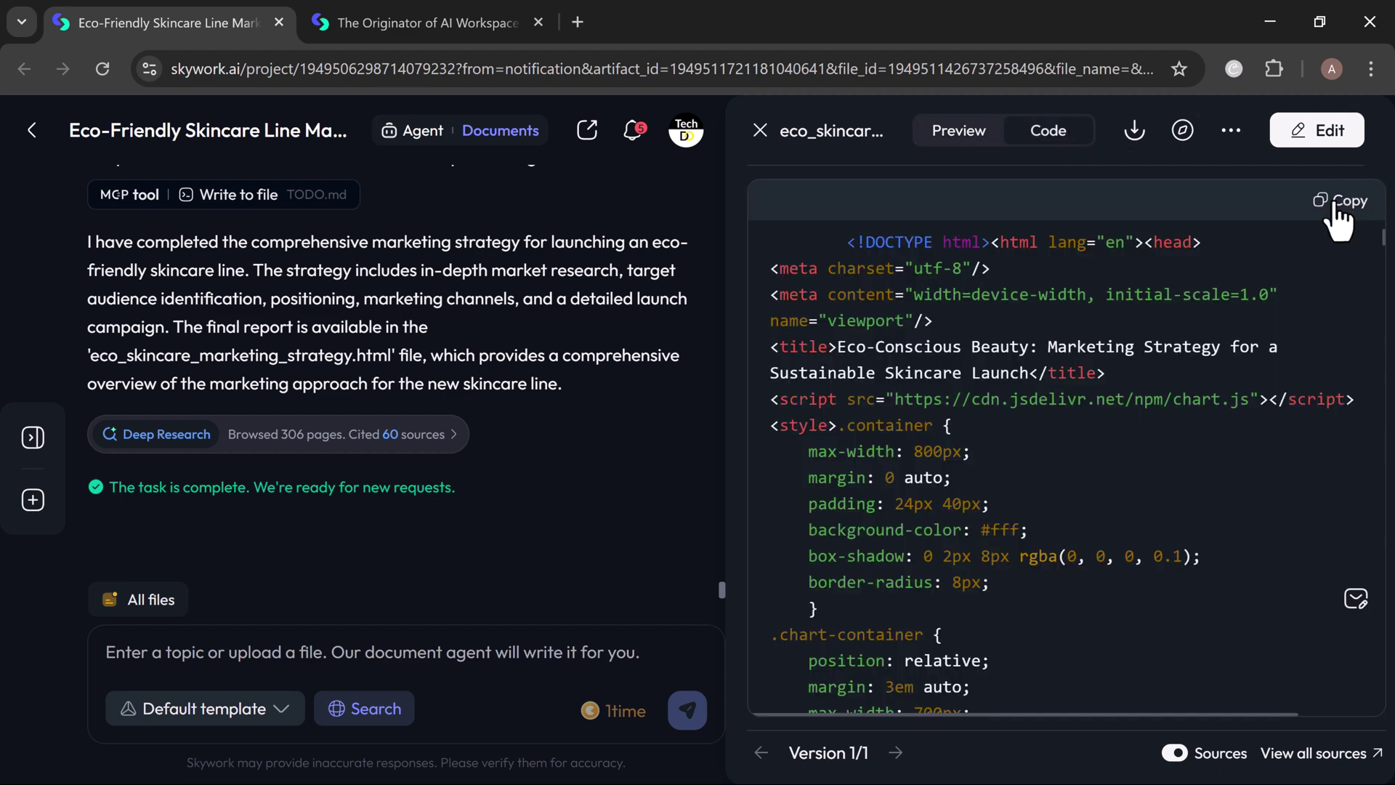
{"action": "left_click", "coordinate": [1235, 138]}
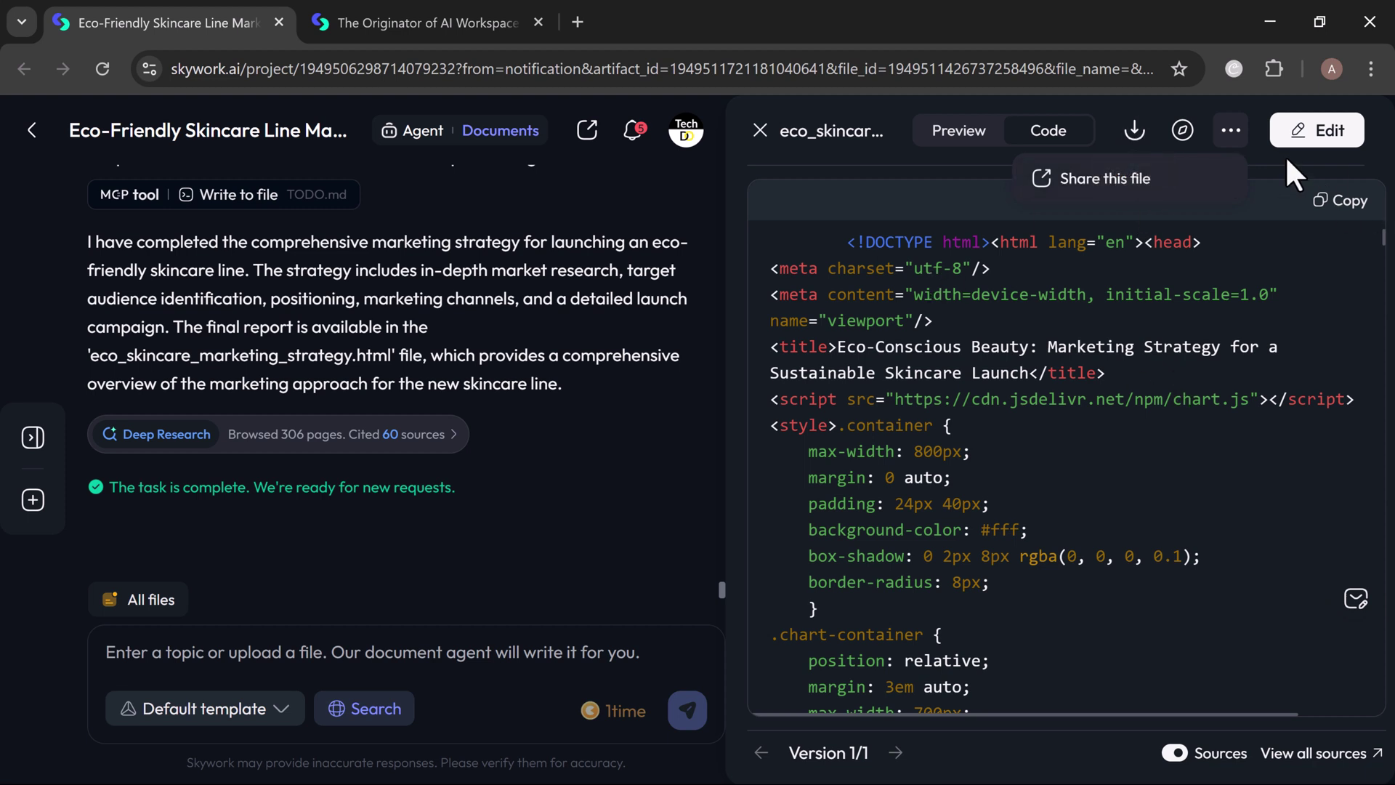
- In edit mode, jump to The Modern Eco-Conscious Consumer section and select the Personal Health and Safety heading
{"action": "left_click", "coordinate": [1325, 140]}
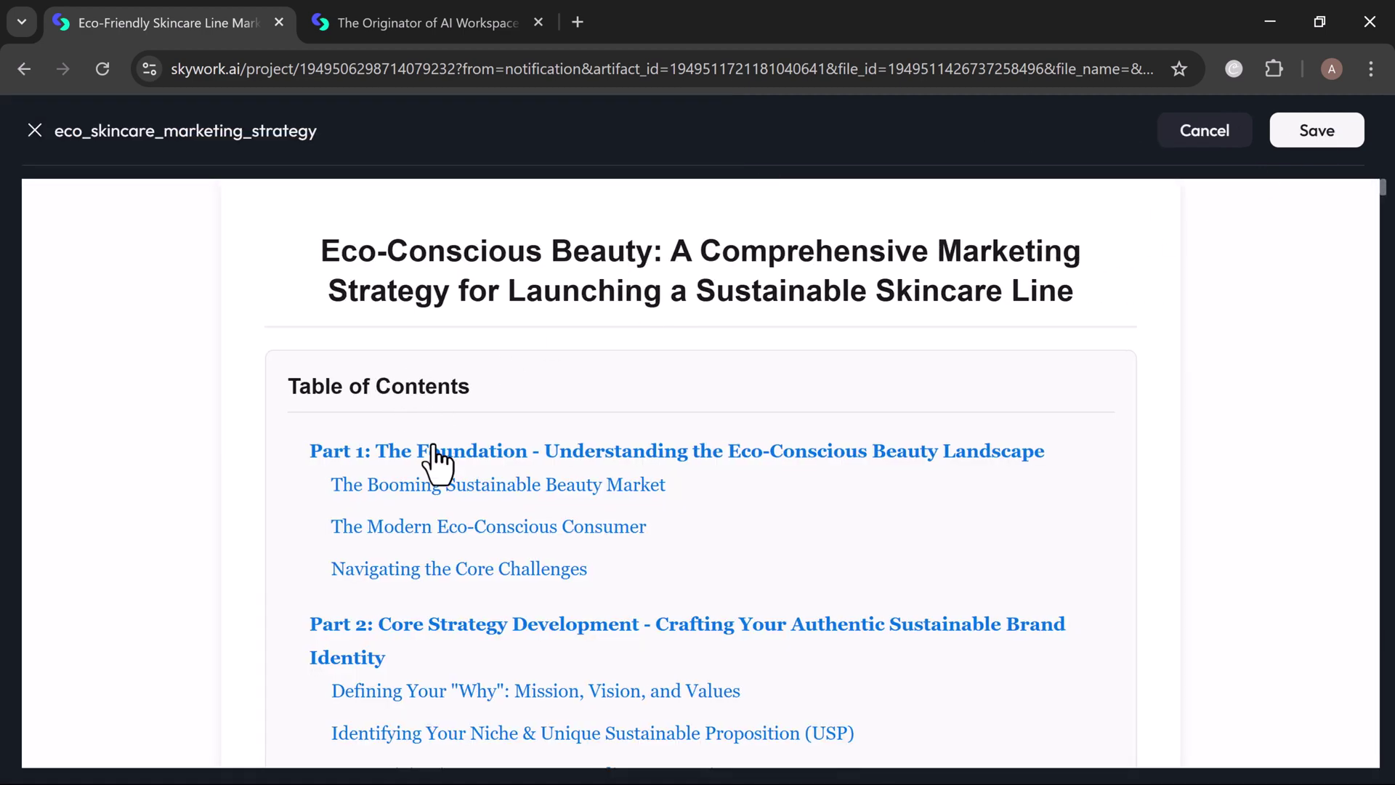
{"action": "triple_click", "coordinate": [429, 385]}
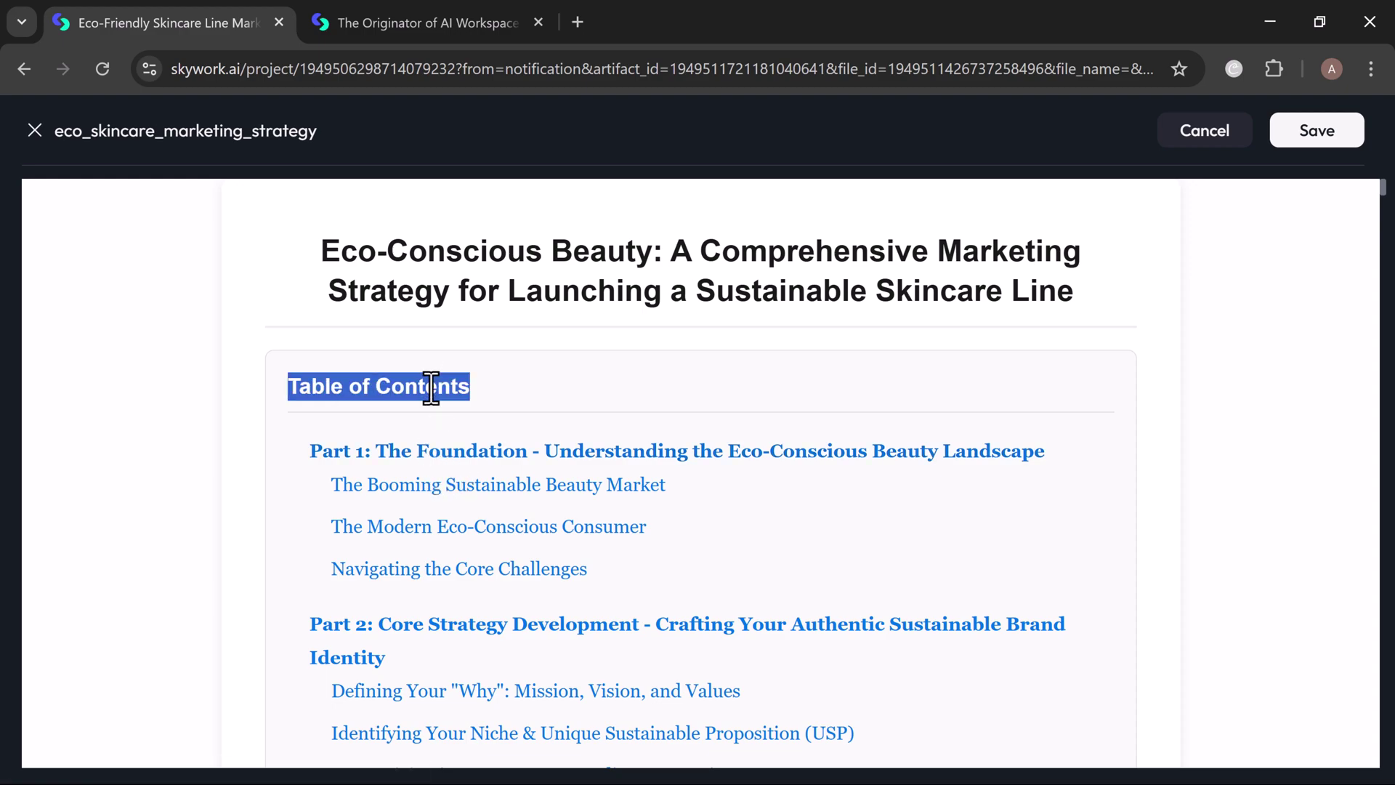
{"action": "left_click", "coordinate": [465, 541]}
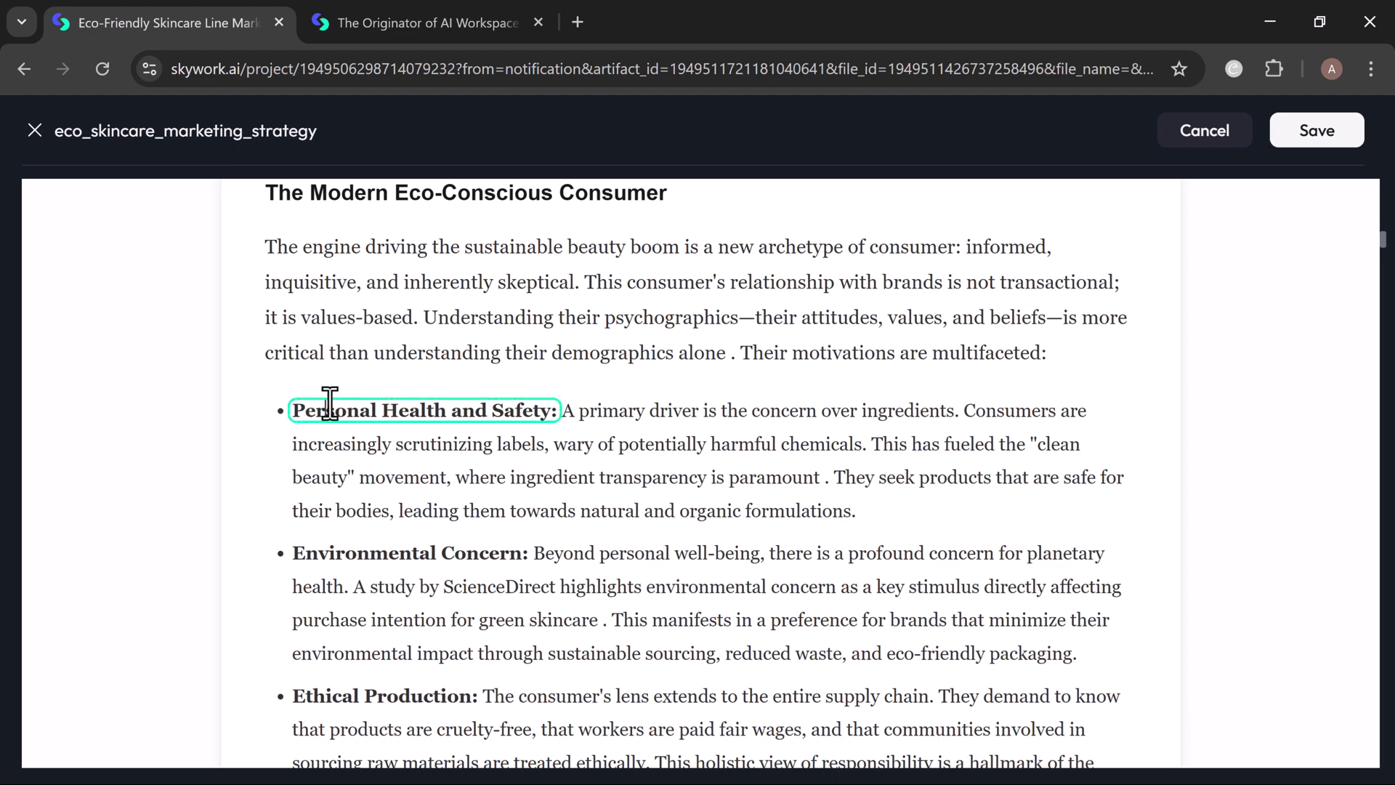
{"action": "left_click_drag", "start_coordinate": [329, 404], "coordinate": [480, 448]}
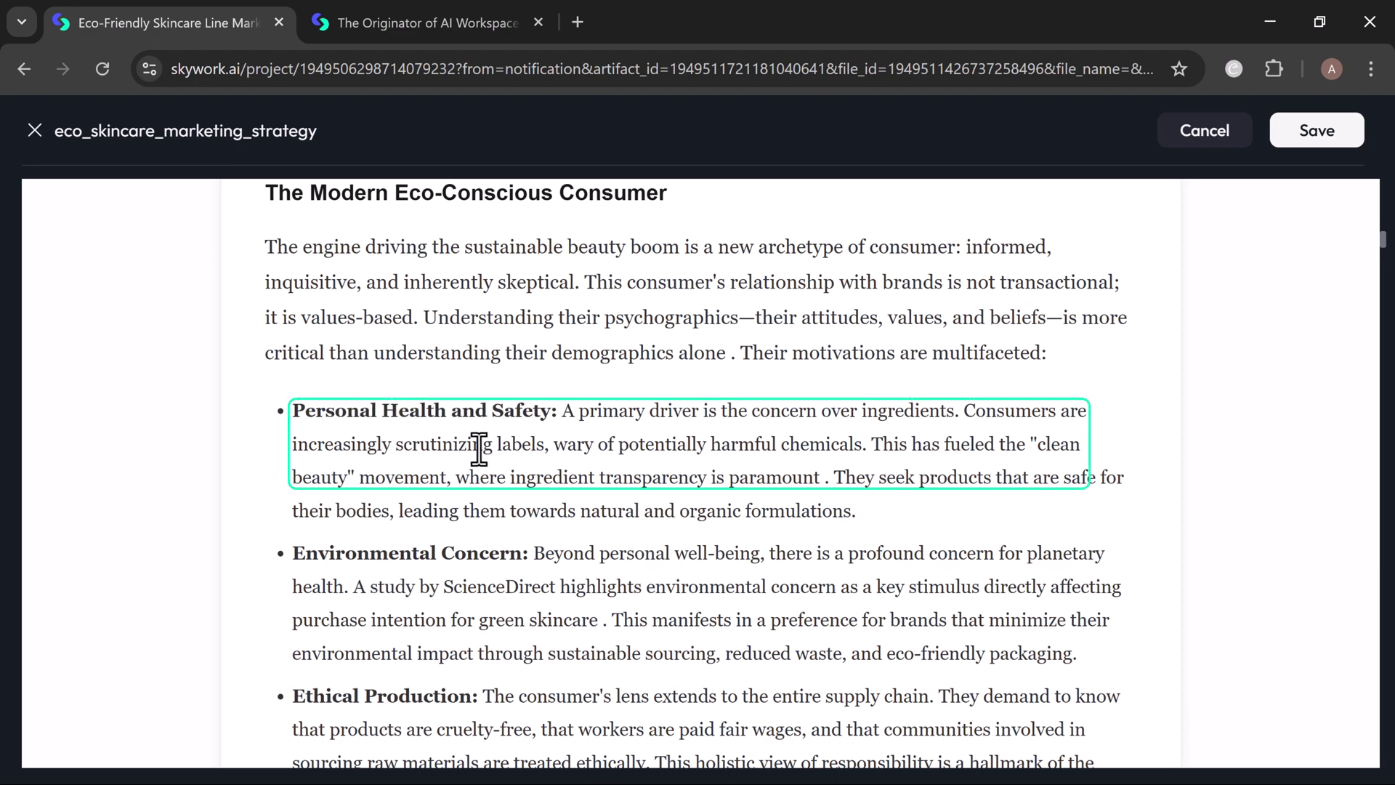
{"action": "scroll", "coordinate": [479, 448], "scroll_direction": "down", "scroll_amount": 18}
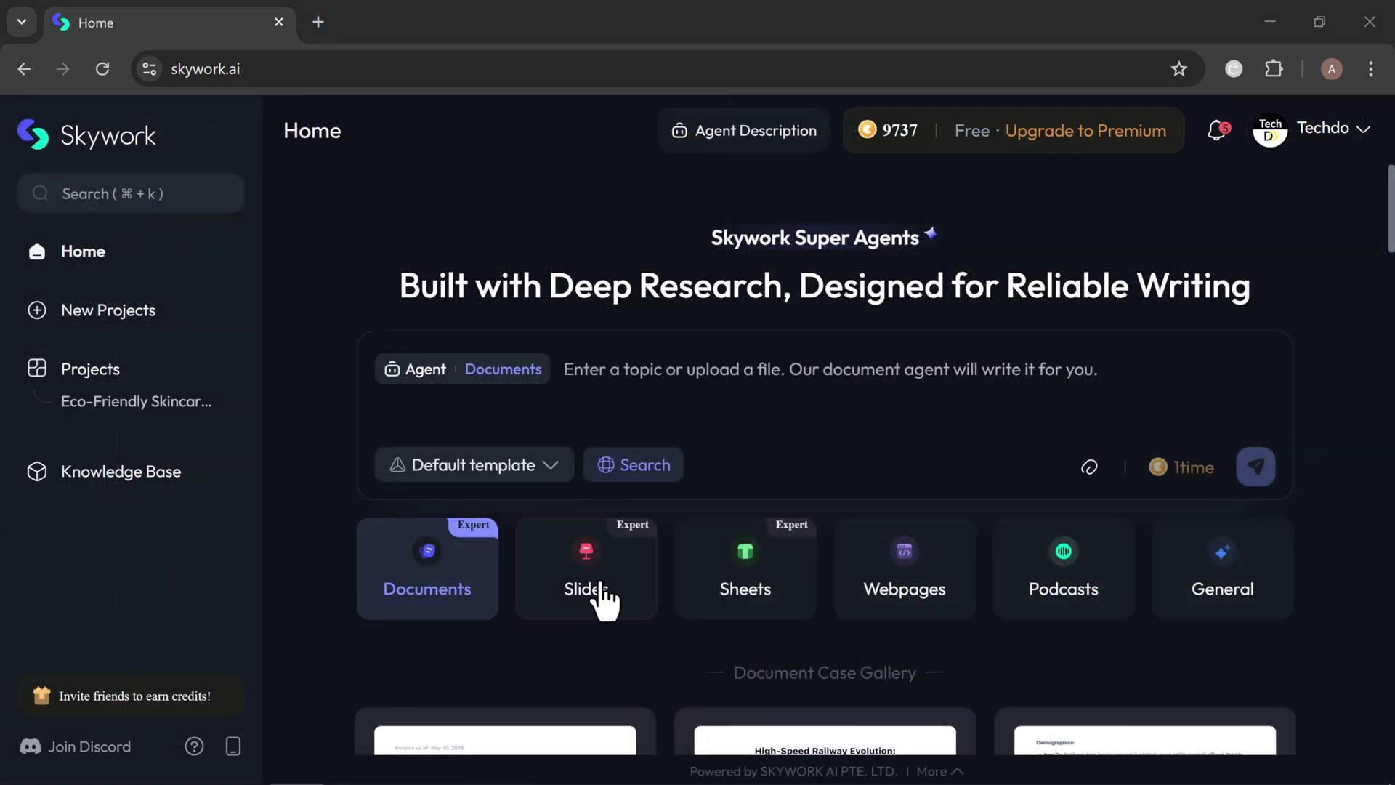
- Select the Slides agent and focus its prompt box, dismissing the upload options
{"action": "left_click", "coordinate": [603, 599]}
{"action": "left_click", "coordinate": [603, 599]}
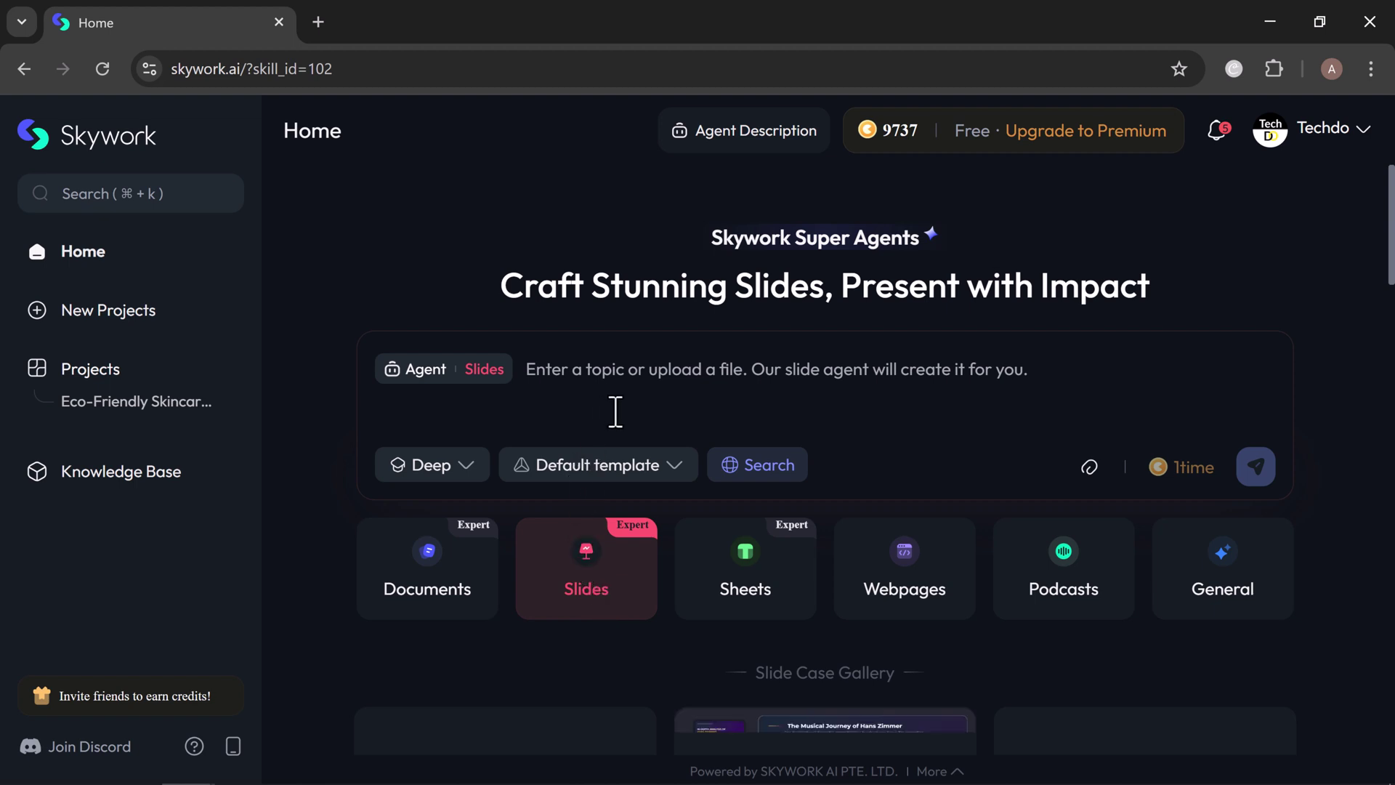
{"action": "left_click", "coordinate": [626, 370]}
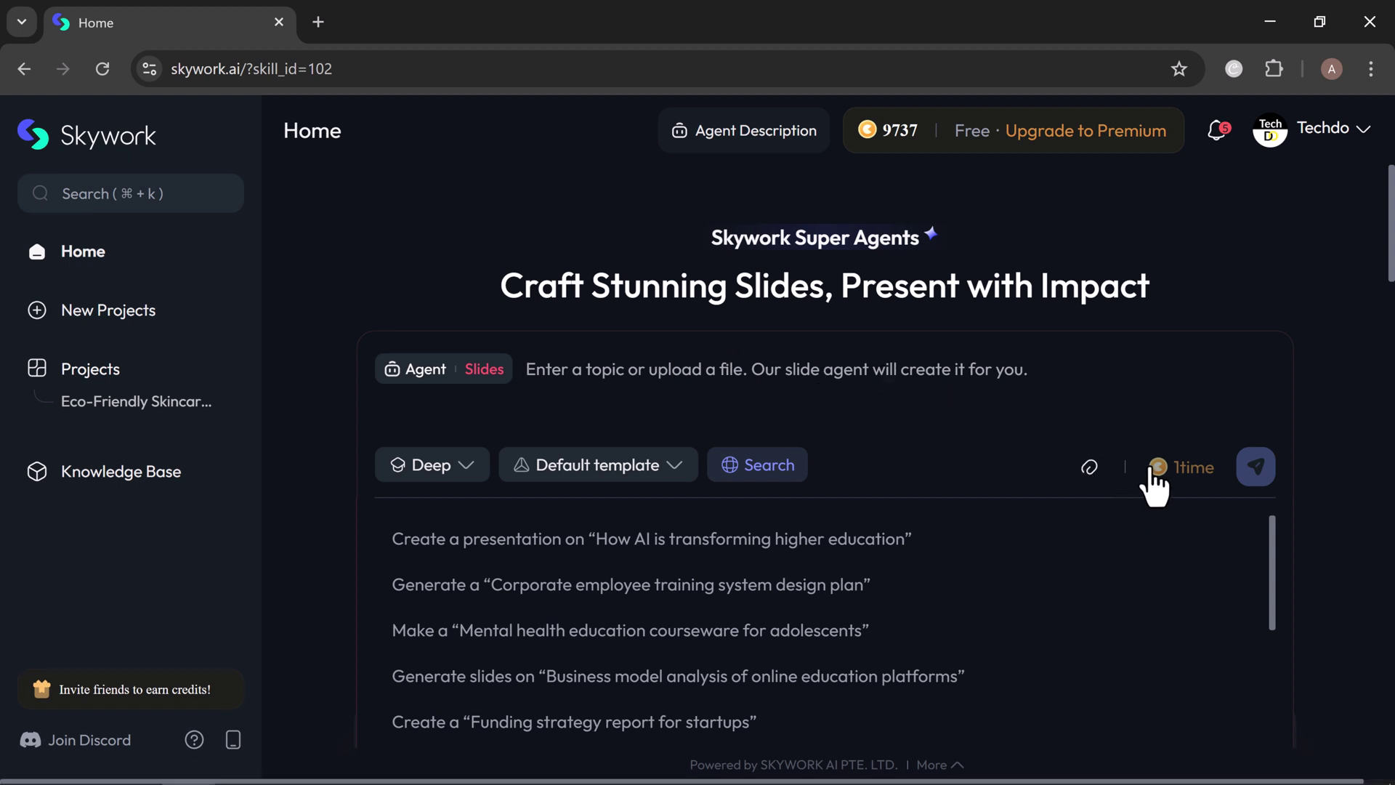
{"action": "left_click", "coordinate": [1089, 468]}
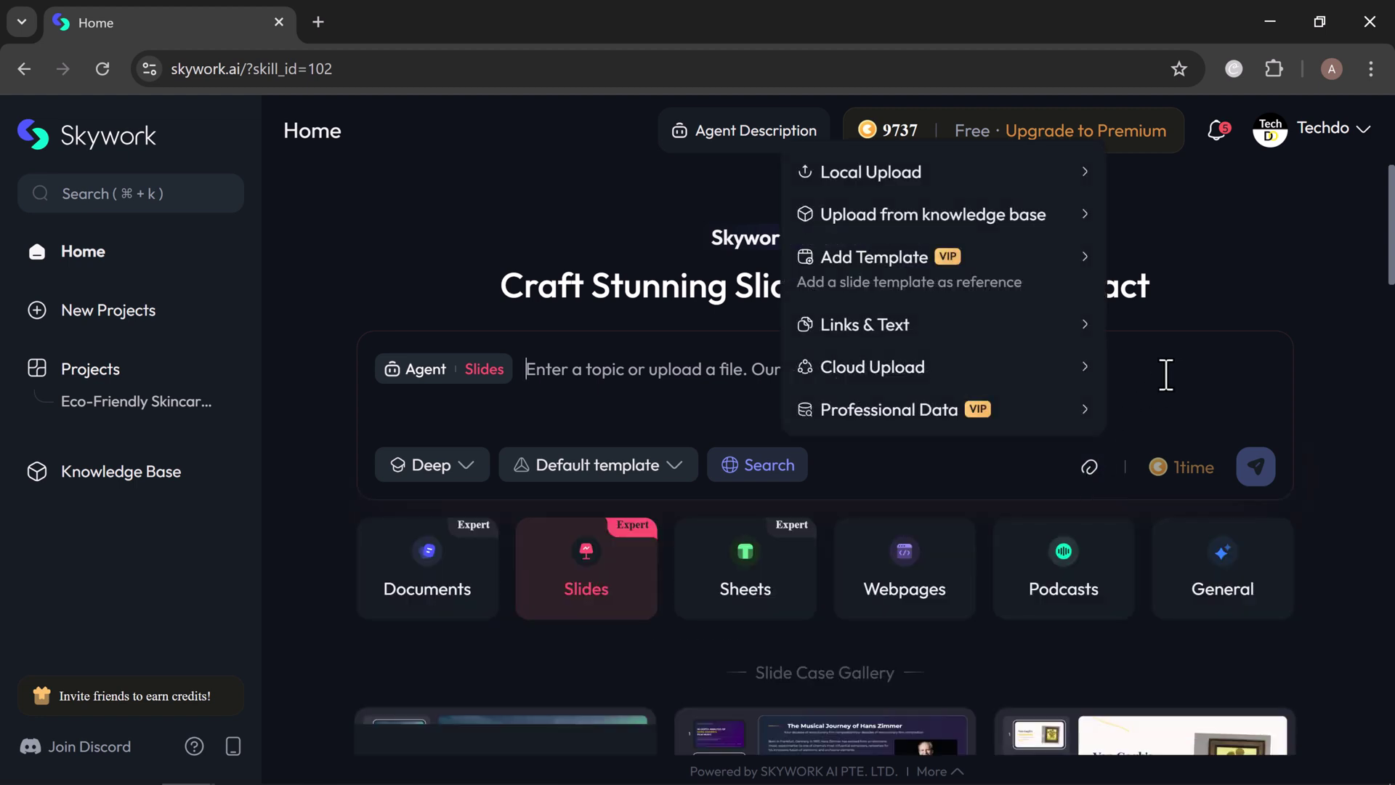
{"action": "left_click", "coordinate": [449, 394]}
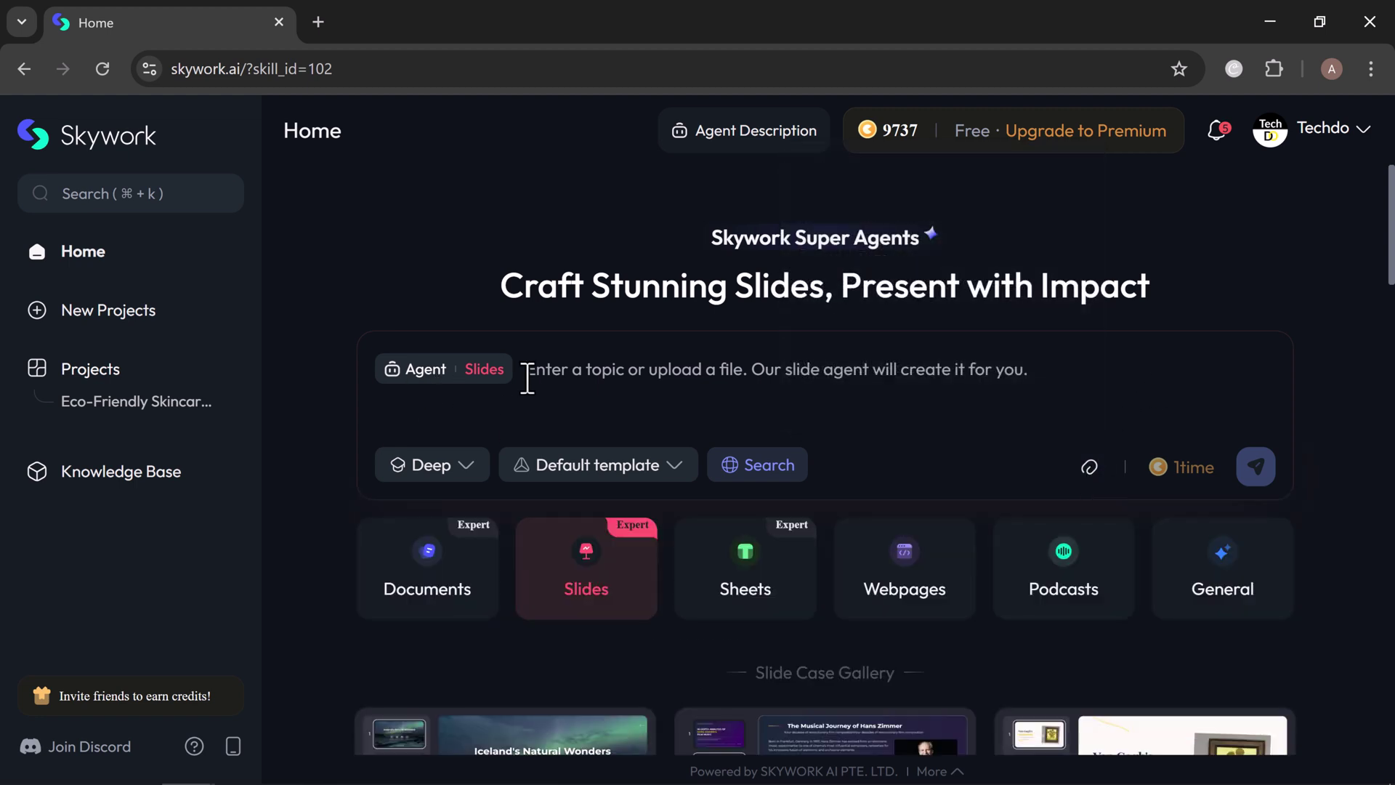
- Paste the topic 'Effective Digital Marketing Strategies for Small Businesses' and pick the General template
{"action": "type", "text": "Effective Digital Marketing Strategies for Small Businesses"}
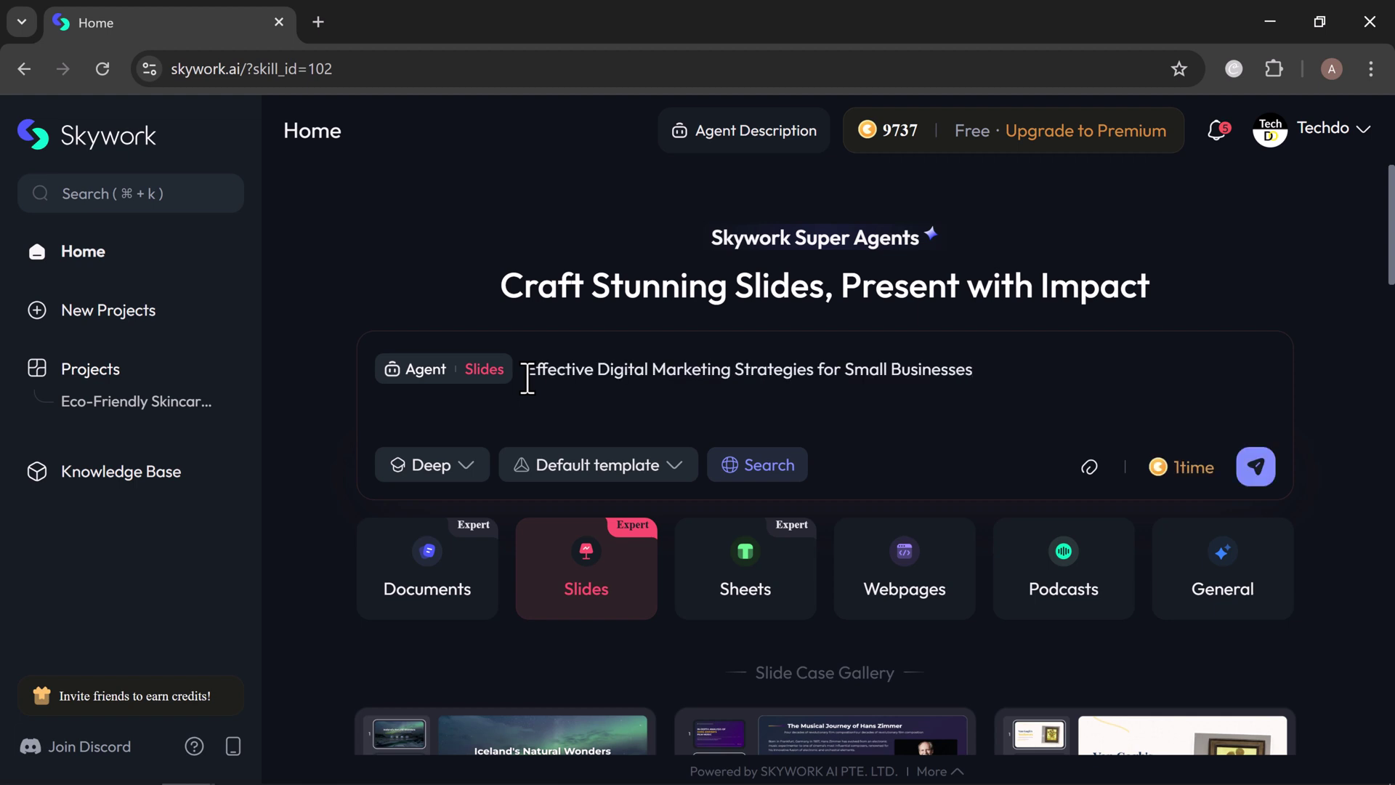
{"action": "left_click", "coordinate": [612, 474]}
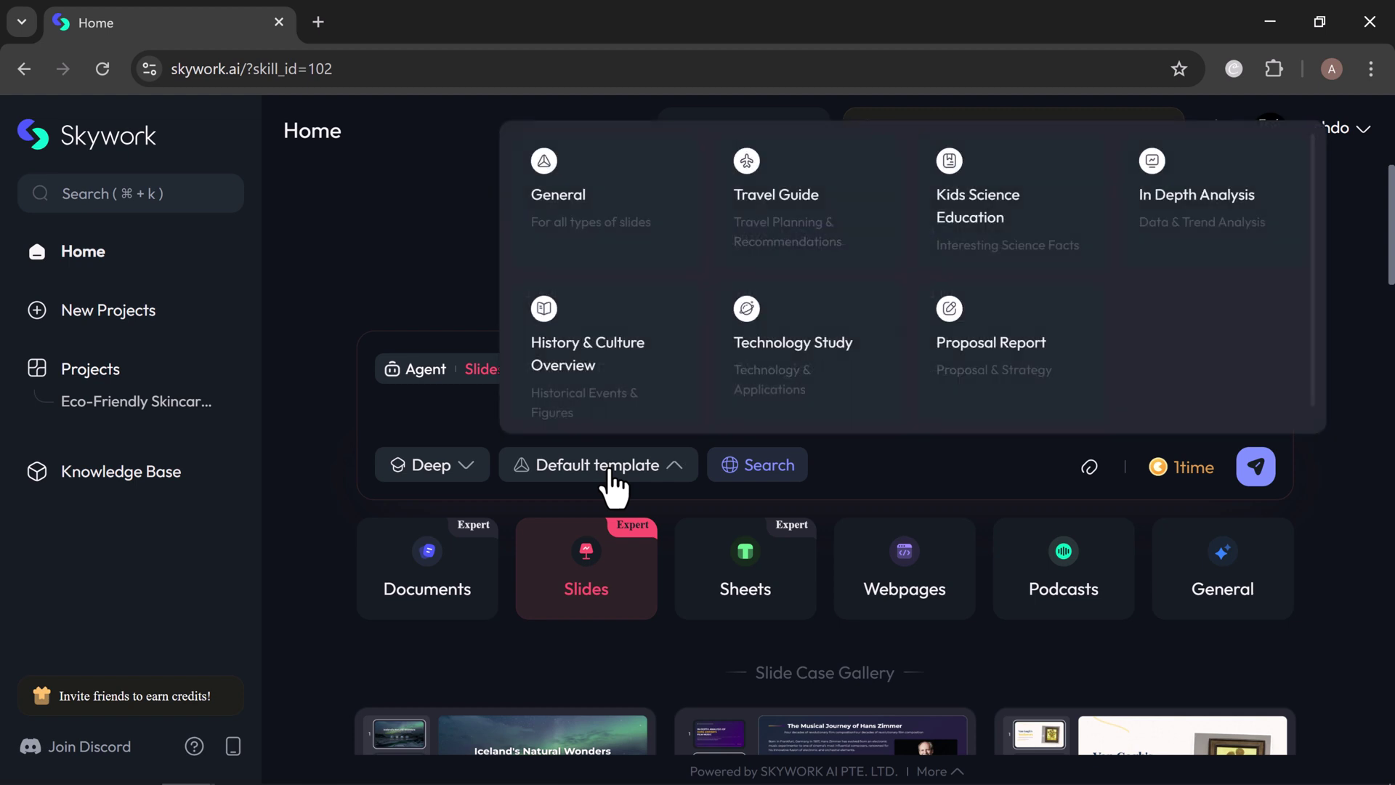
{"action": "left_click", "coordinate": [628, 188]}
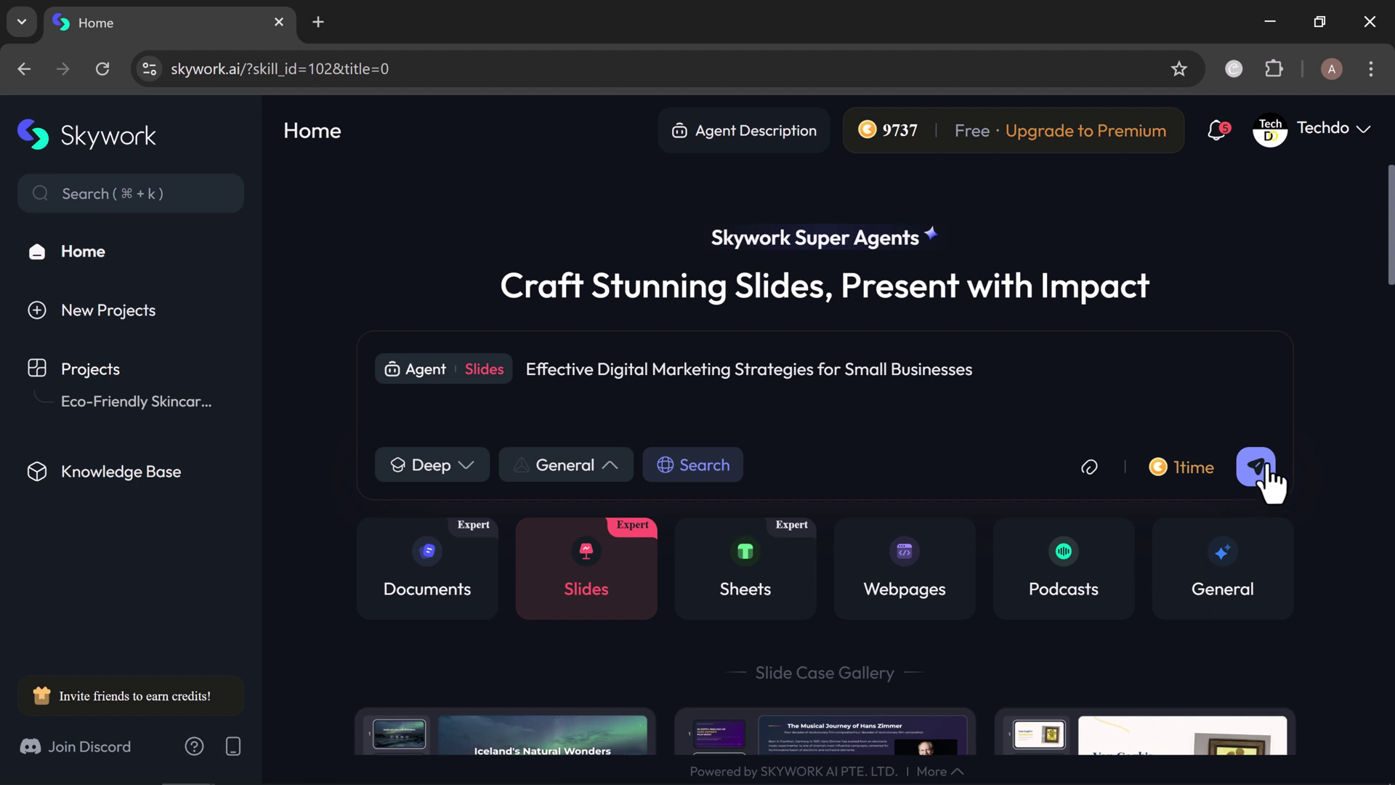
- Send the slide deck request and approve the proposed outline to generate the deck
{"action": "left_click", "coordinate": [1264, 469]}
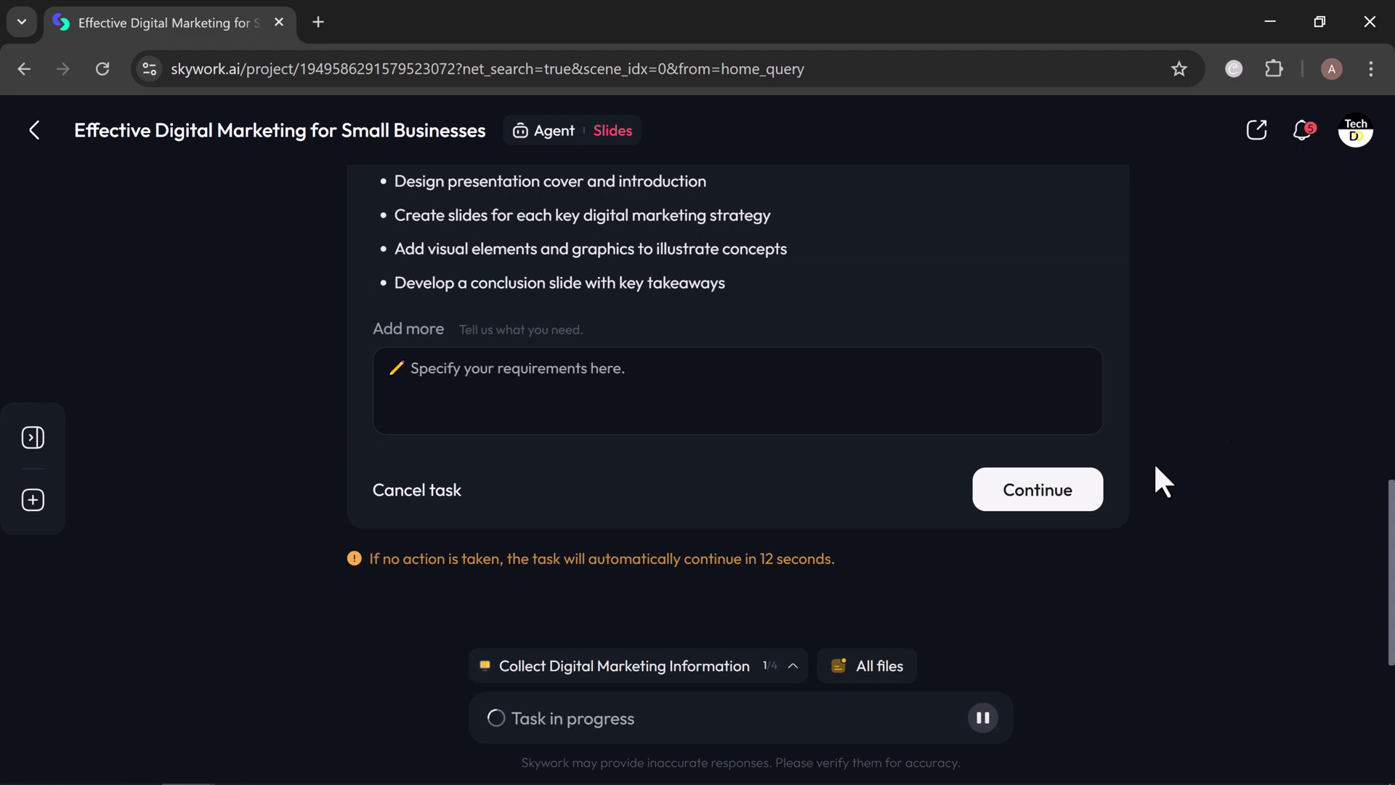
{"action": "left_click", "coordinate": [1060, 501]}
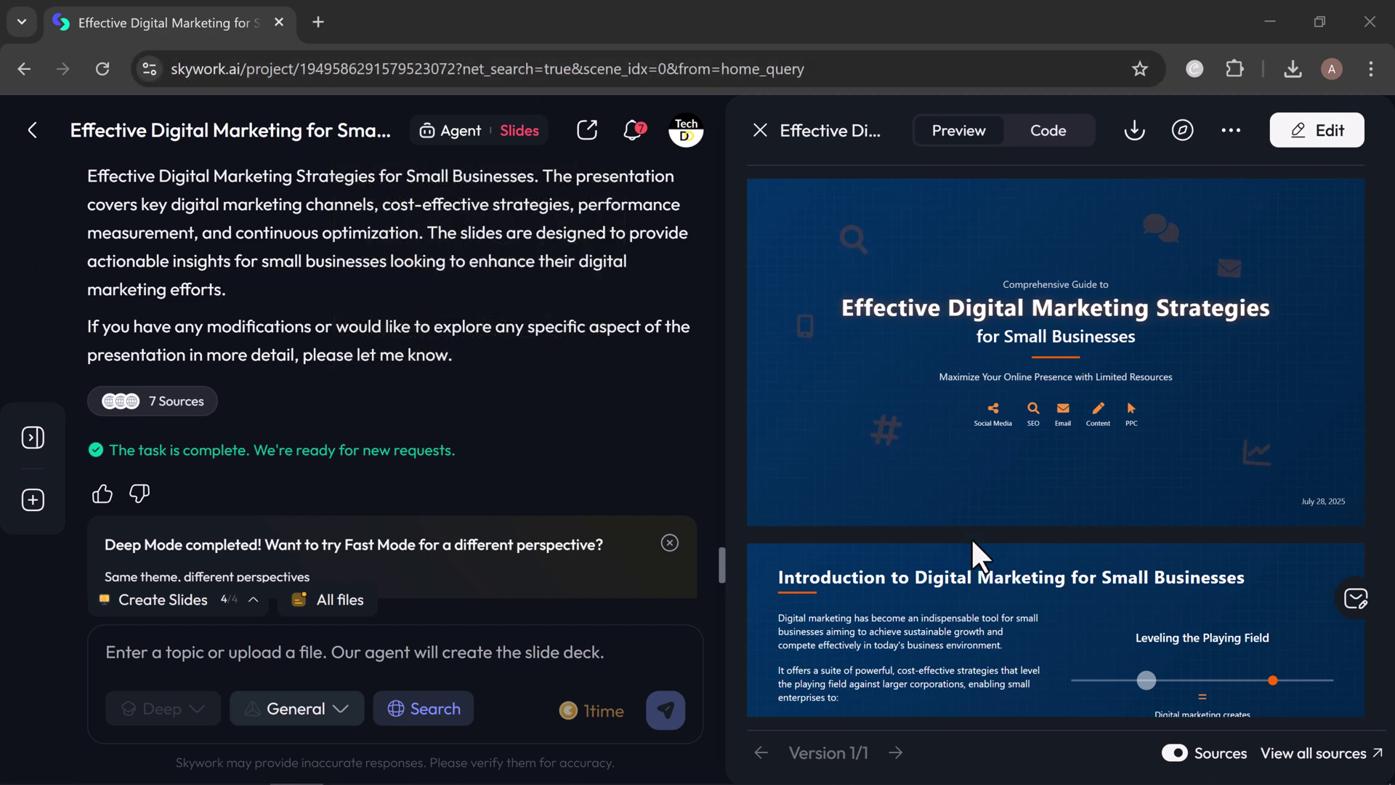
- Open the deck in its own tab and page from Content Marketing to the KPI Measurement Cycle slide
{"action": "left_click", "coordinate": [1184, 122]}
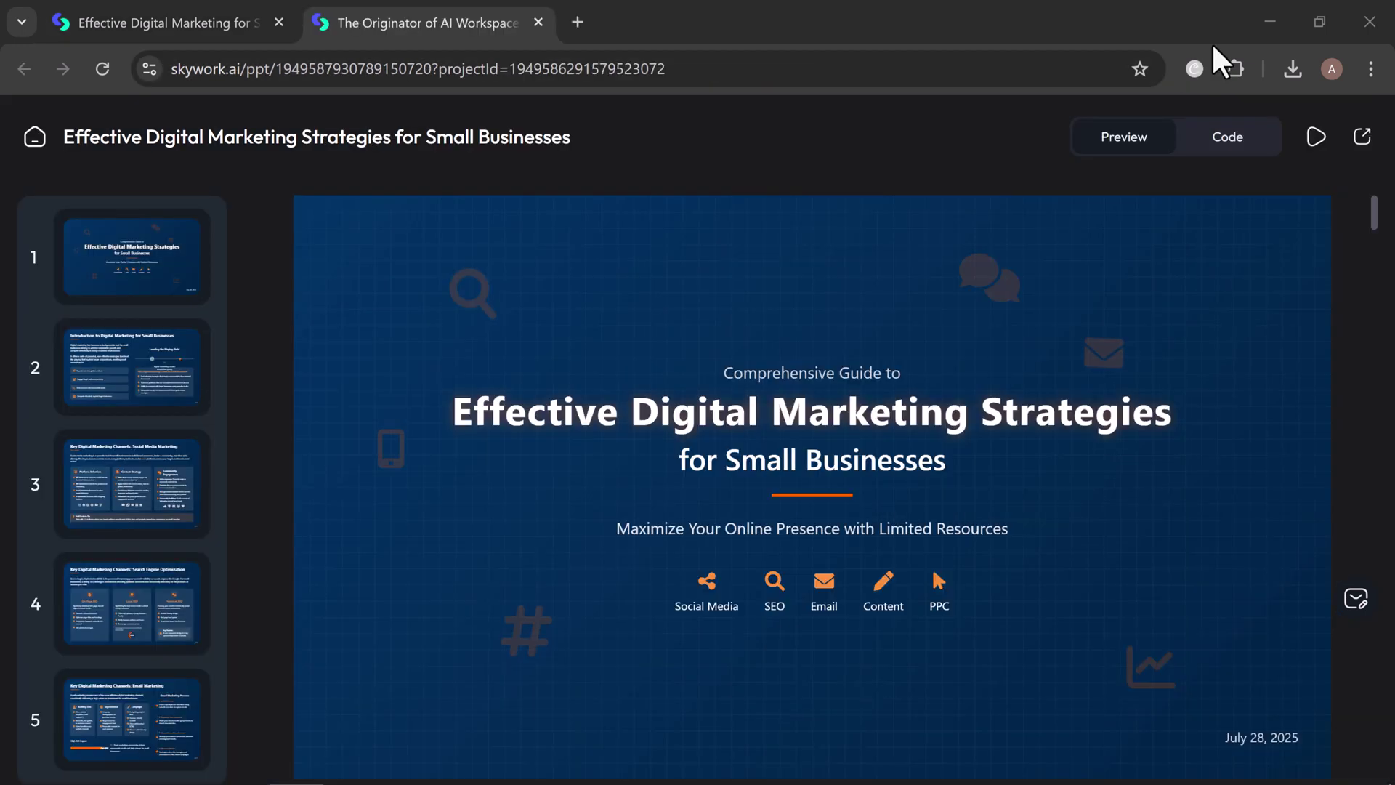
{"action": "key", "text": "Down"}
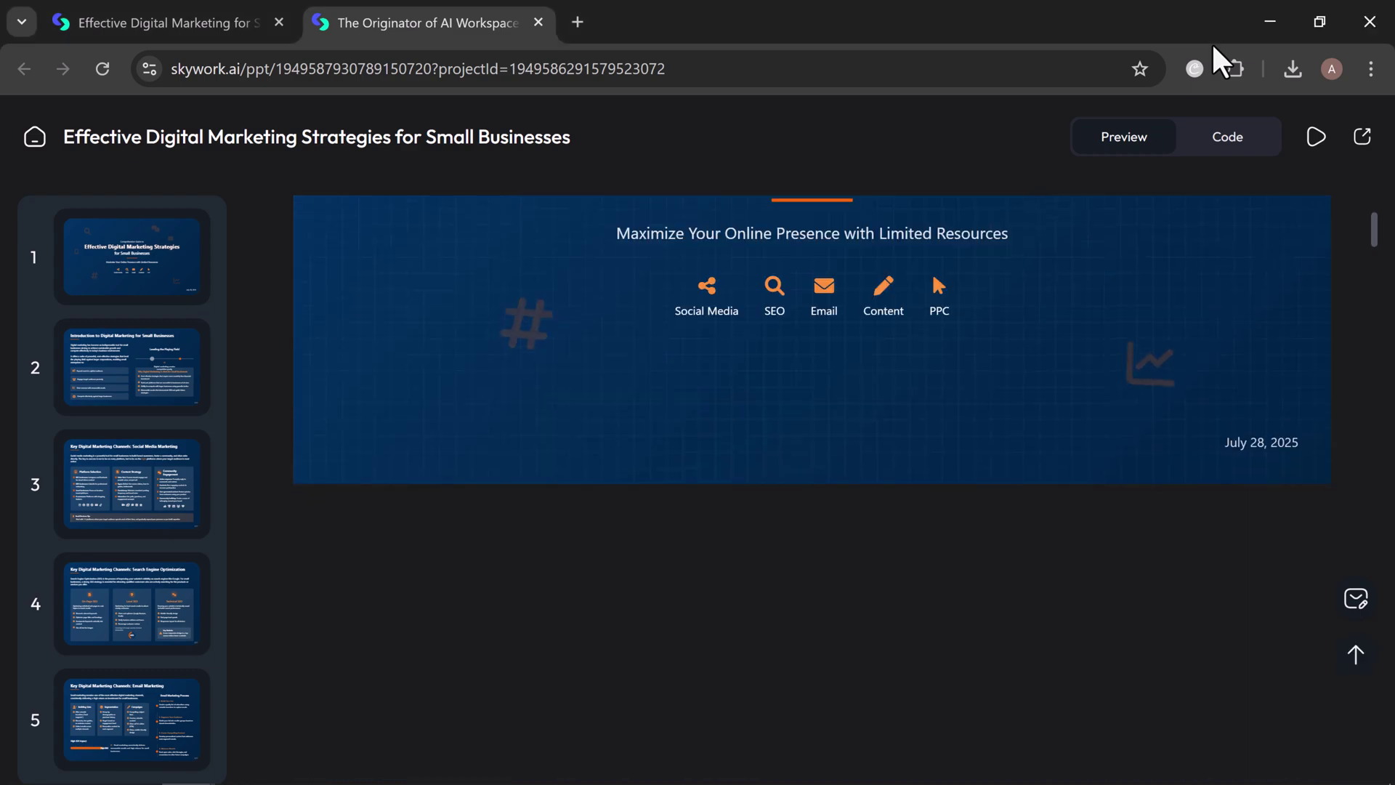
{"action": "key", "text": "Page_Down"}
{"action": "key", "text": "Page_Down"}
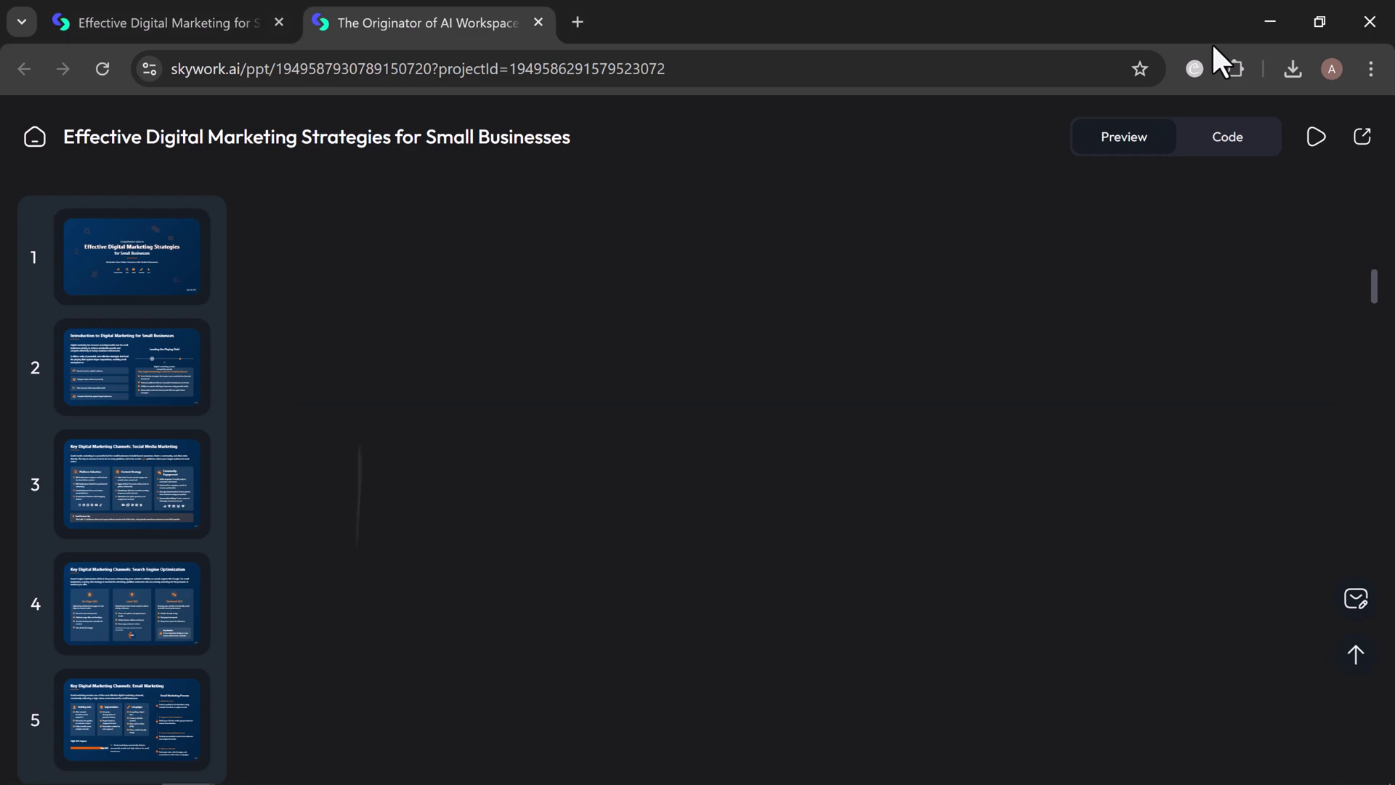
{"action": "key", "text": "Page_Down"}
{"action": "key", "text": "Page_Down"}
{"action": "key", "text": "Page_Down"}
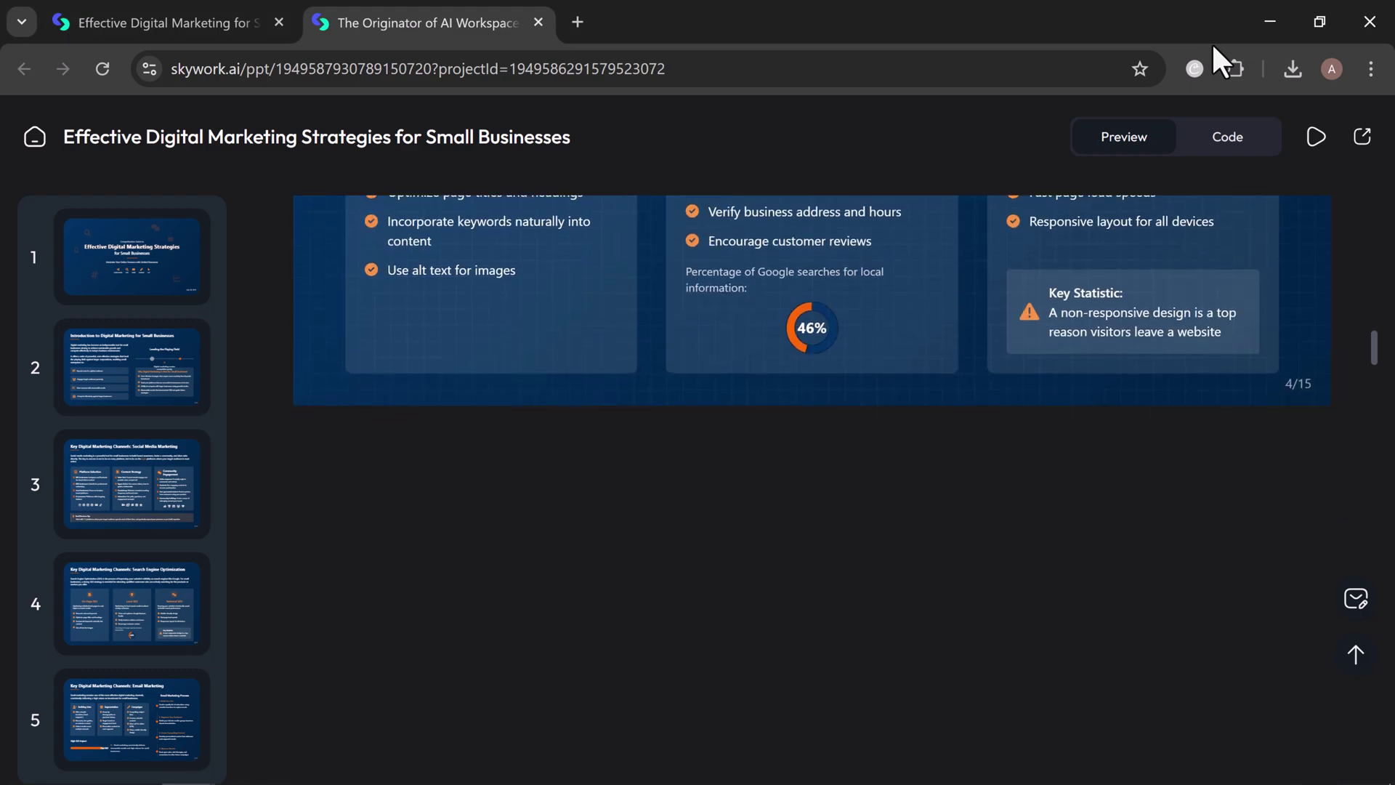
{"action": "key", "text": "Page_Down"}
{"action": "key", "text": "Page_Down"}
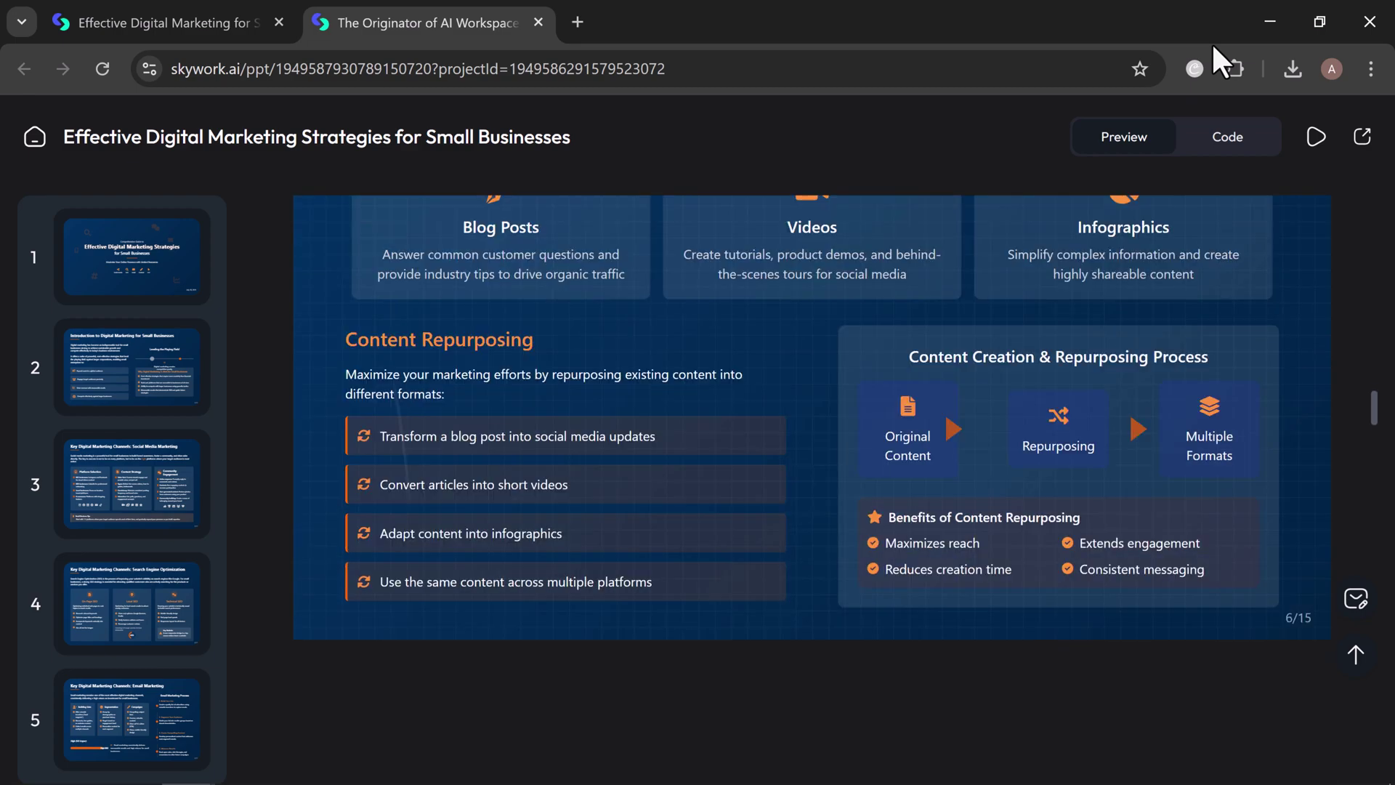
{"action": "key", "text": "Page_Down"}
{"action": "key", "text": "Page_Down"}
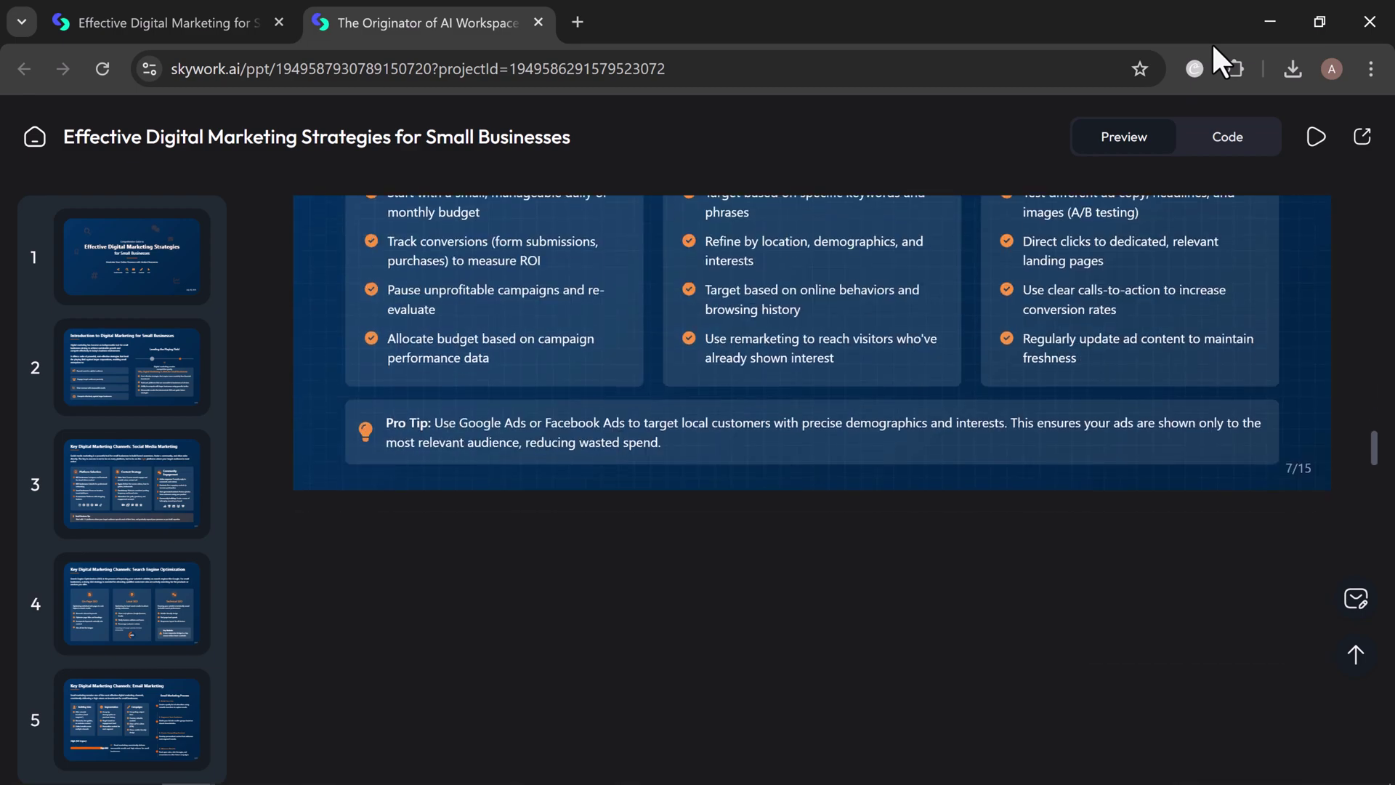
{"action": "key", "text": "Page_Down"}
{"action": "key", "text": "Page_Down"}
{"action": "key", "text": "Page_Down"}
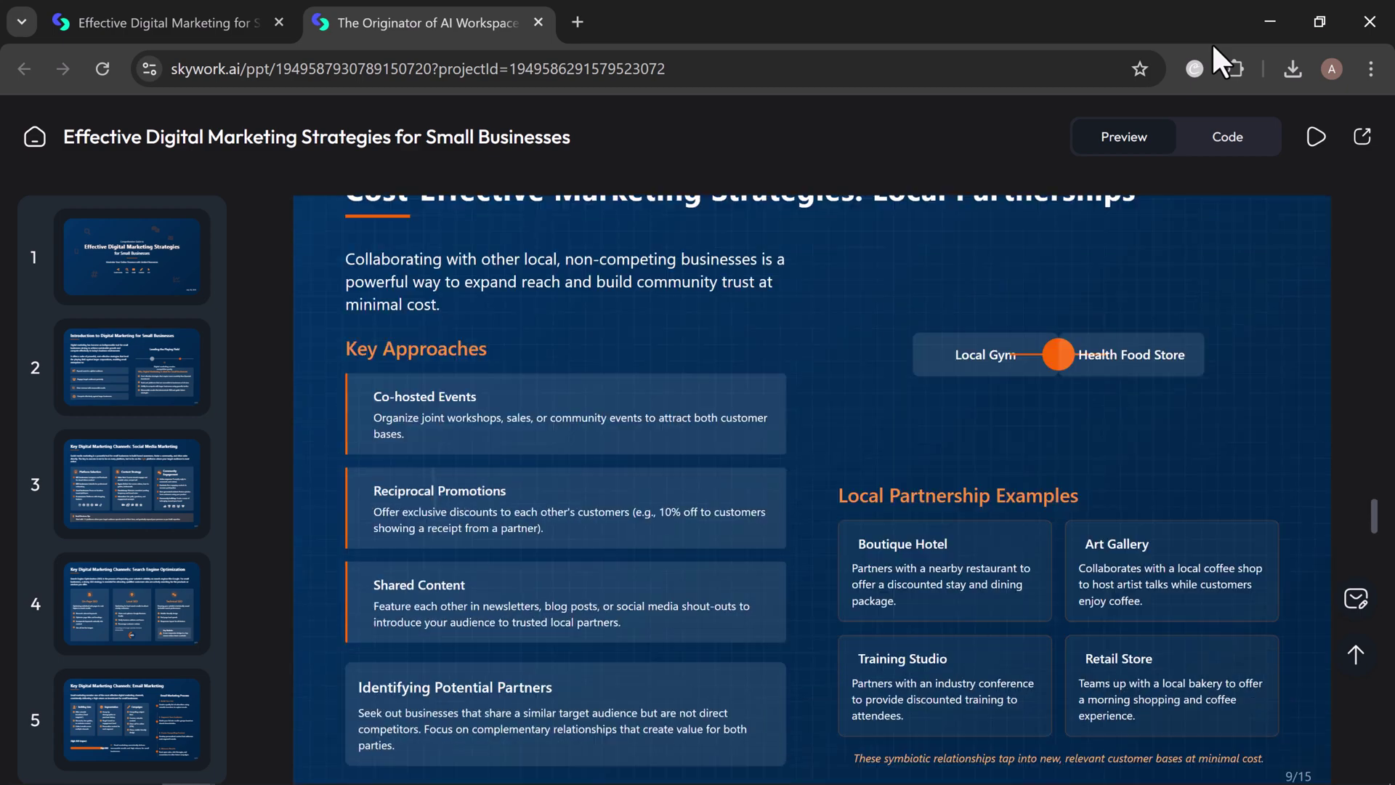
{"action": "key", "text": "Page_Down"}
{"action": "key", "text": "Page_Down"}
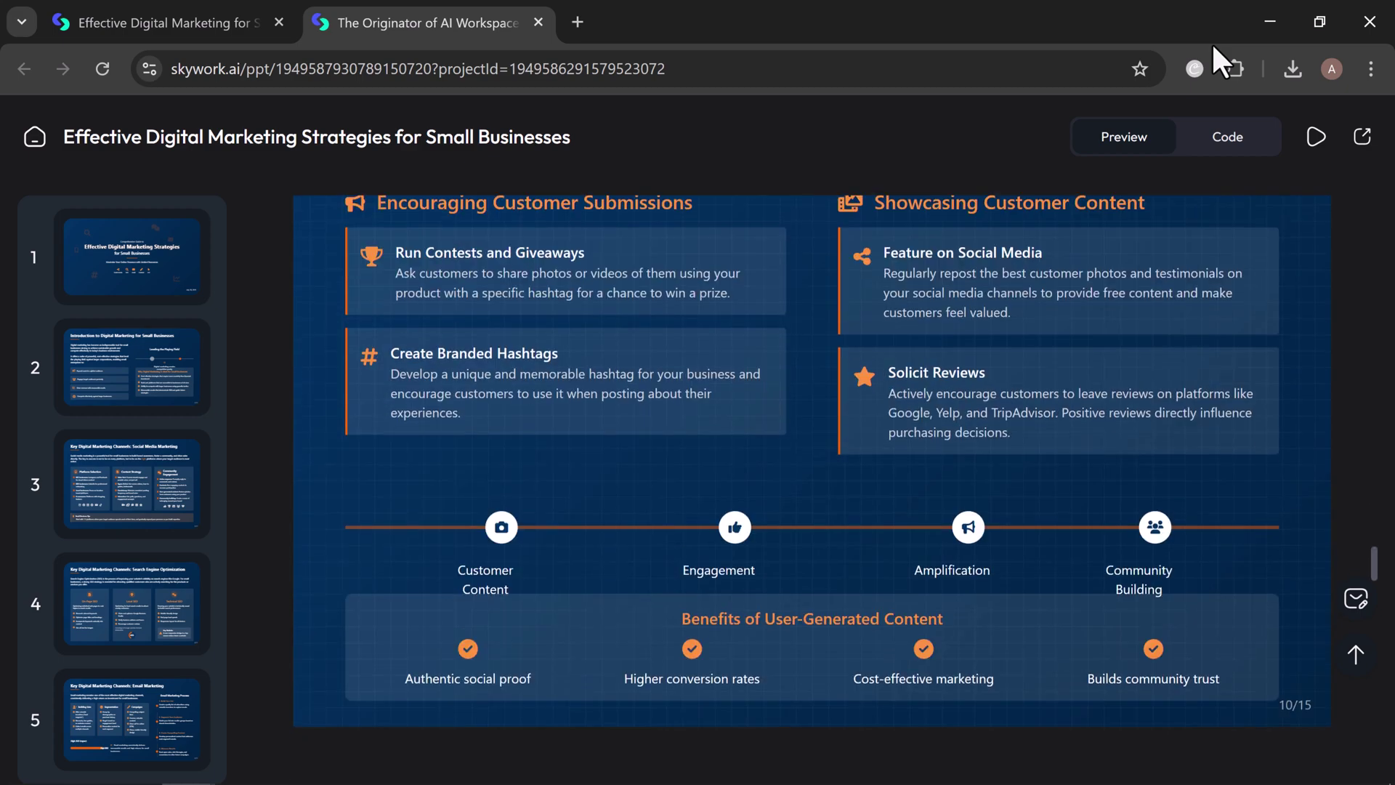
{"action": "key", "text": "Page_Down"}
{"action": "key", "text": "Page_Down"}
{"action": "key", "text": "Page_Down"}
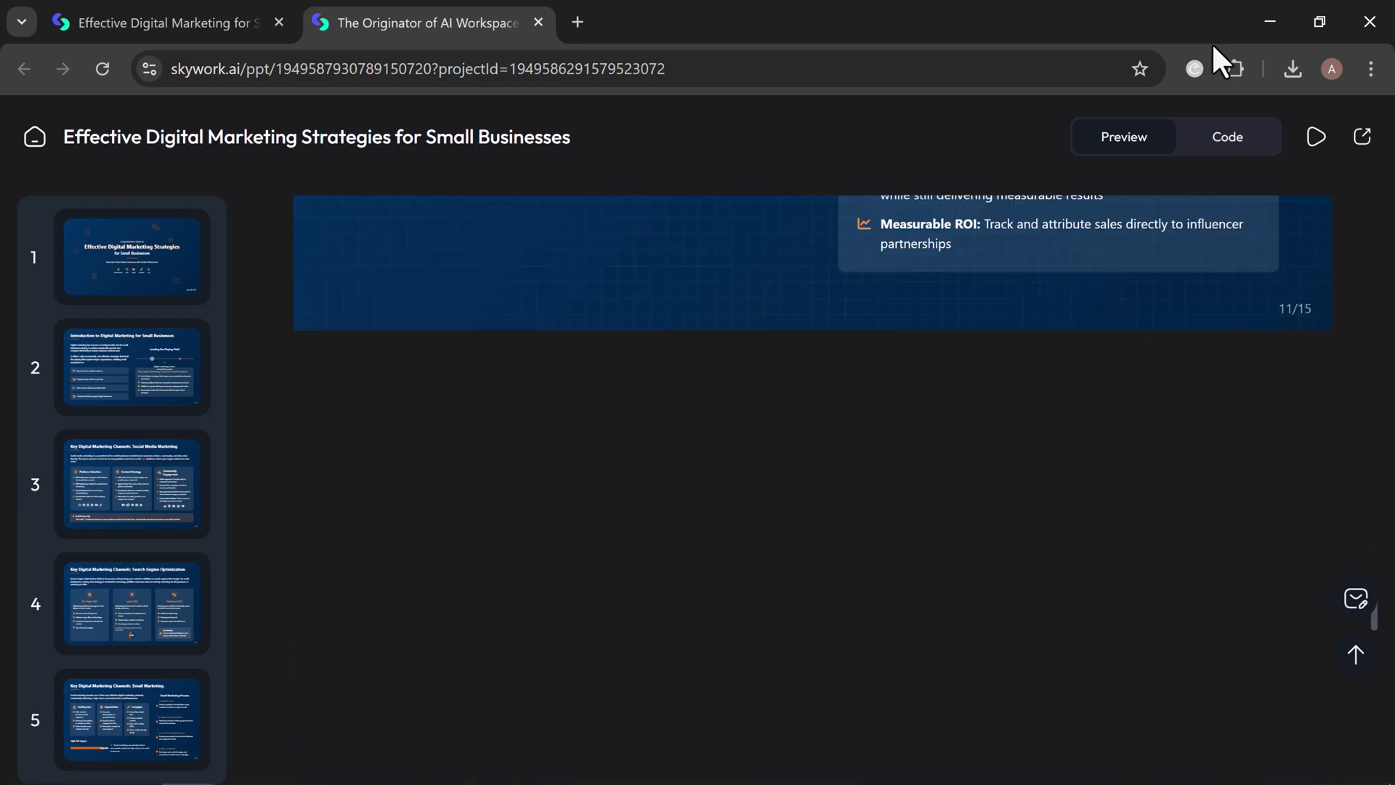
- Back on the deck's project page, try Edit, then show the HTML Code and the '...' options
{"action": "key", "text": "ctrl+Tab"}
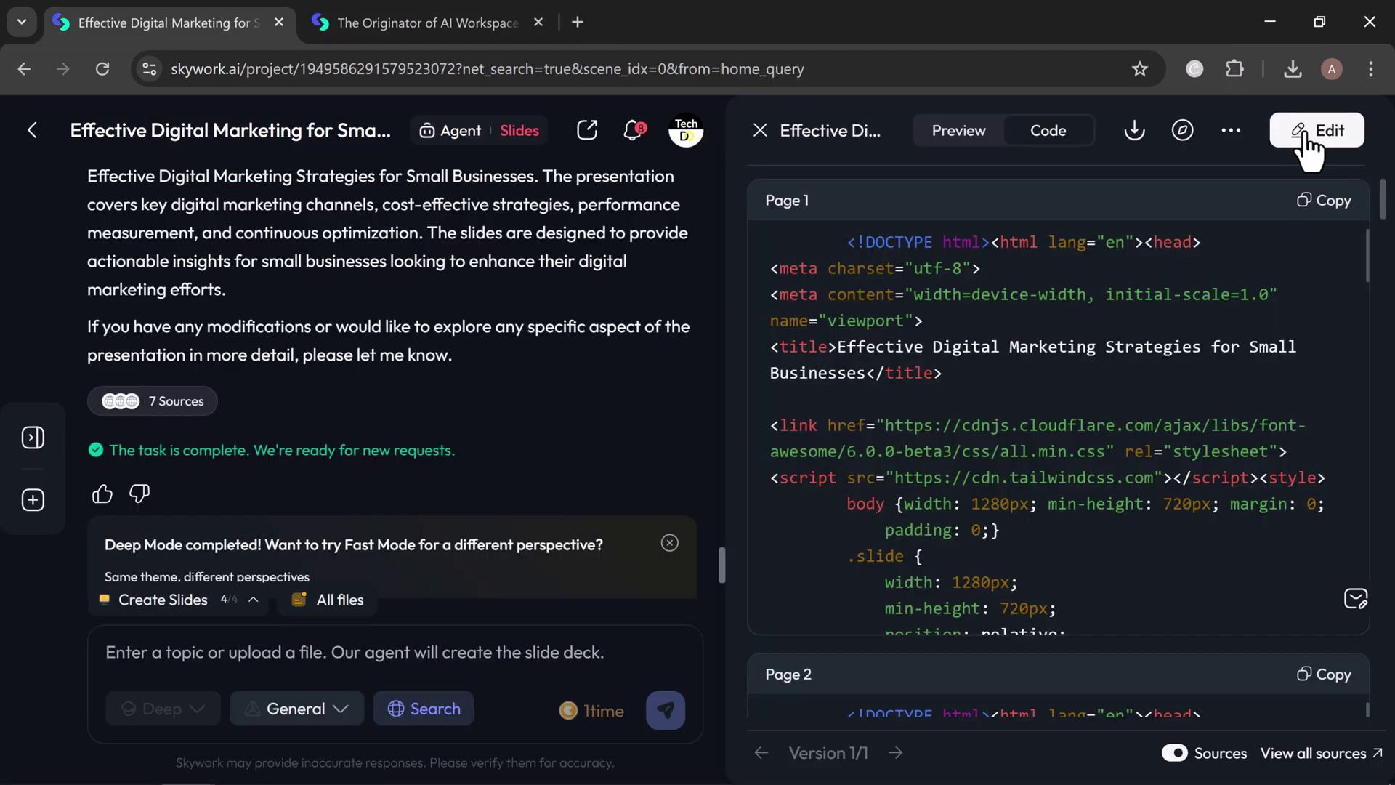
{"action": "left_click", "coordinate": [1306, 132]}
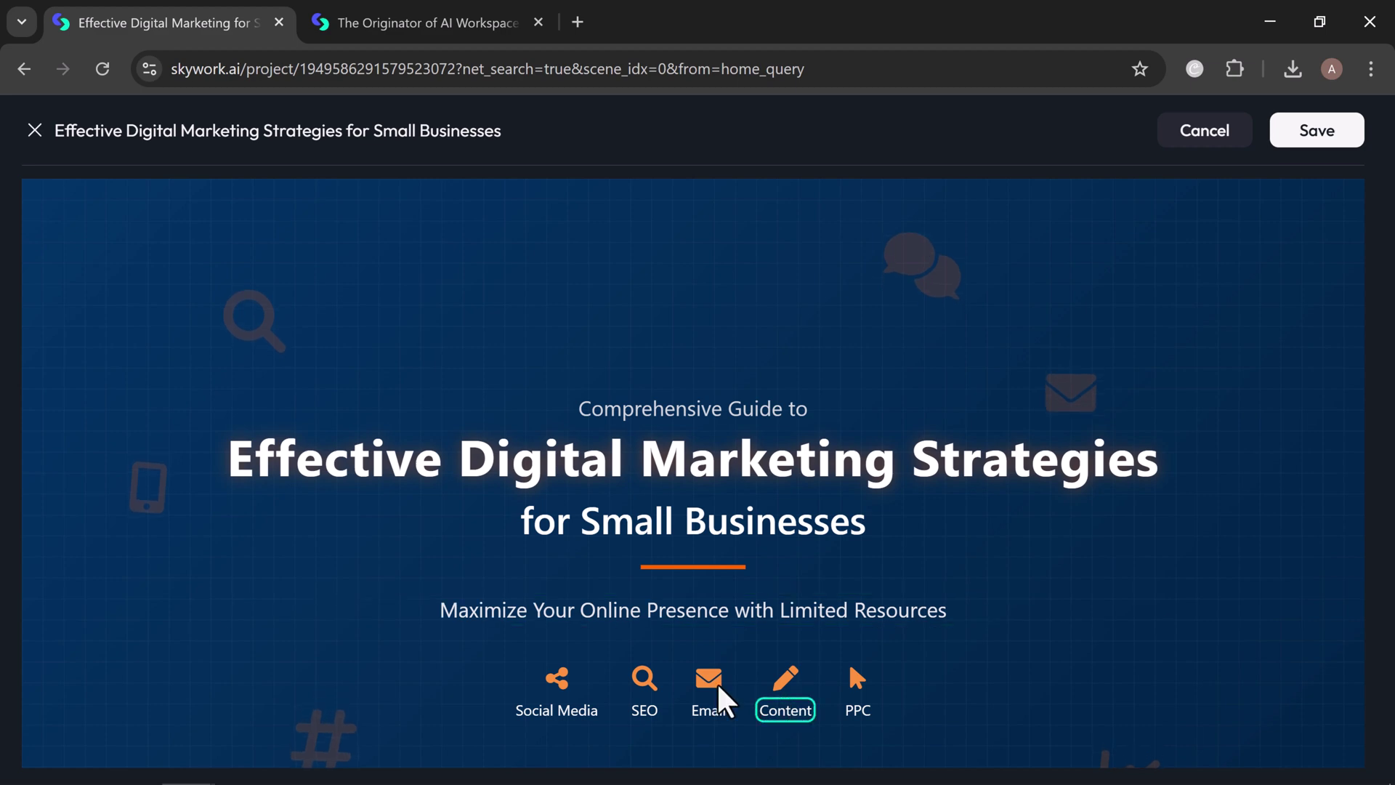
{"action": "left_click", "coordinate": [698, 712]}
{"action": "scroll", "coordinate": [965, 494], "scroll_direction": "down", "scroll_amount": 8}
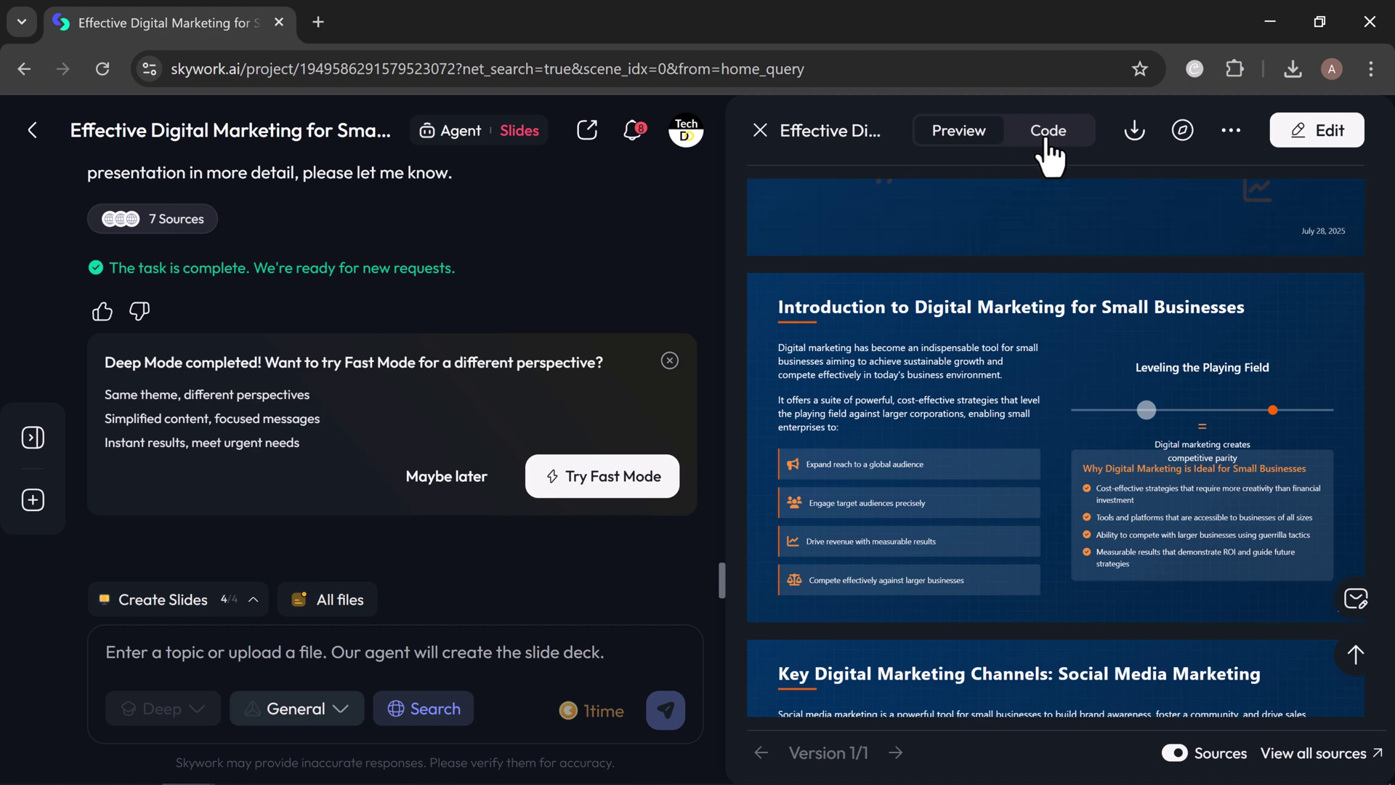
{"action": "left_click", "coordinate": [1048, 138]}
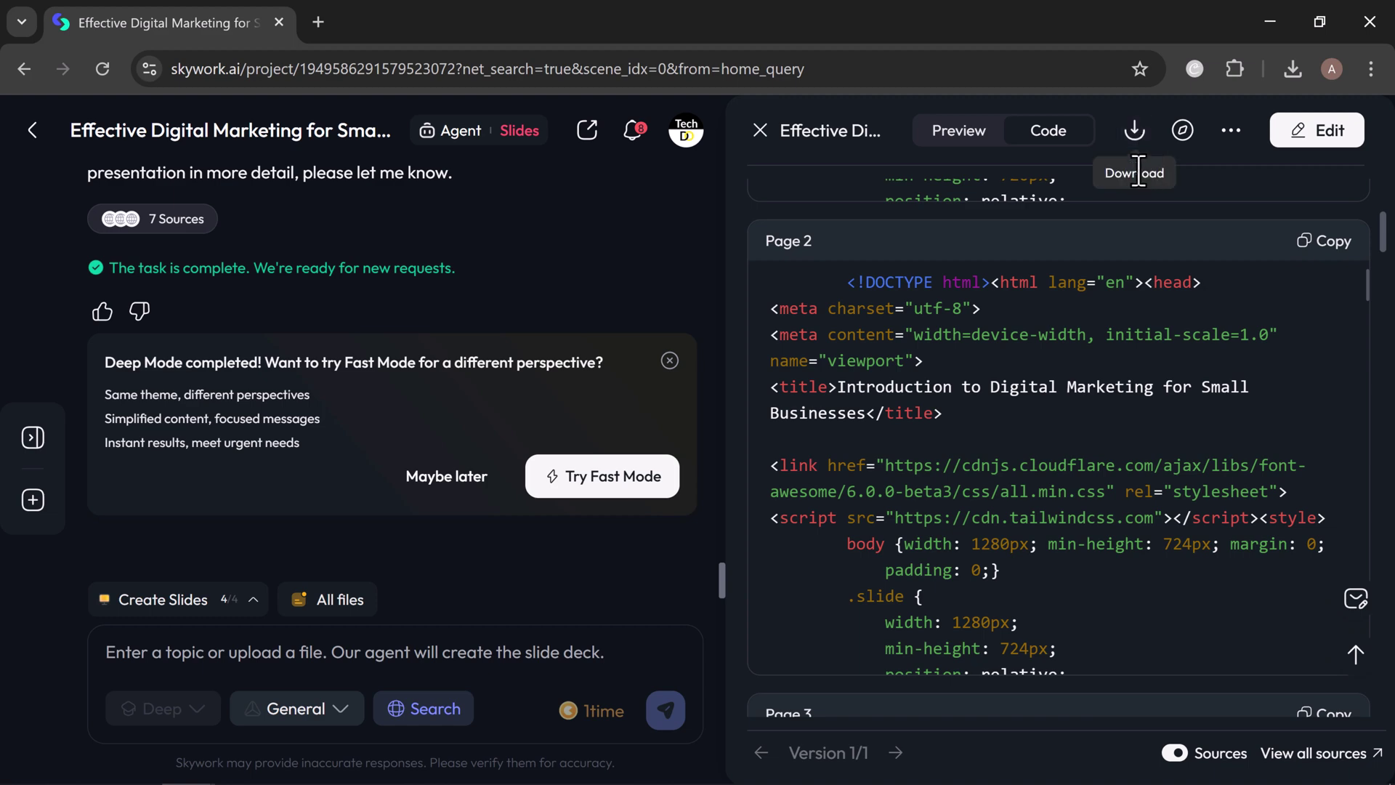
{"action": "left_click", "coordinate": [1231, 133]}
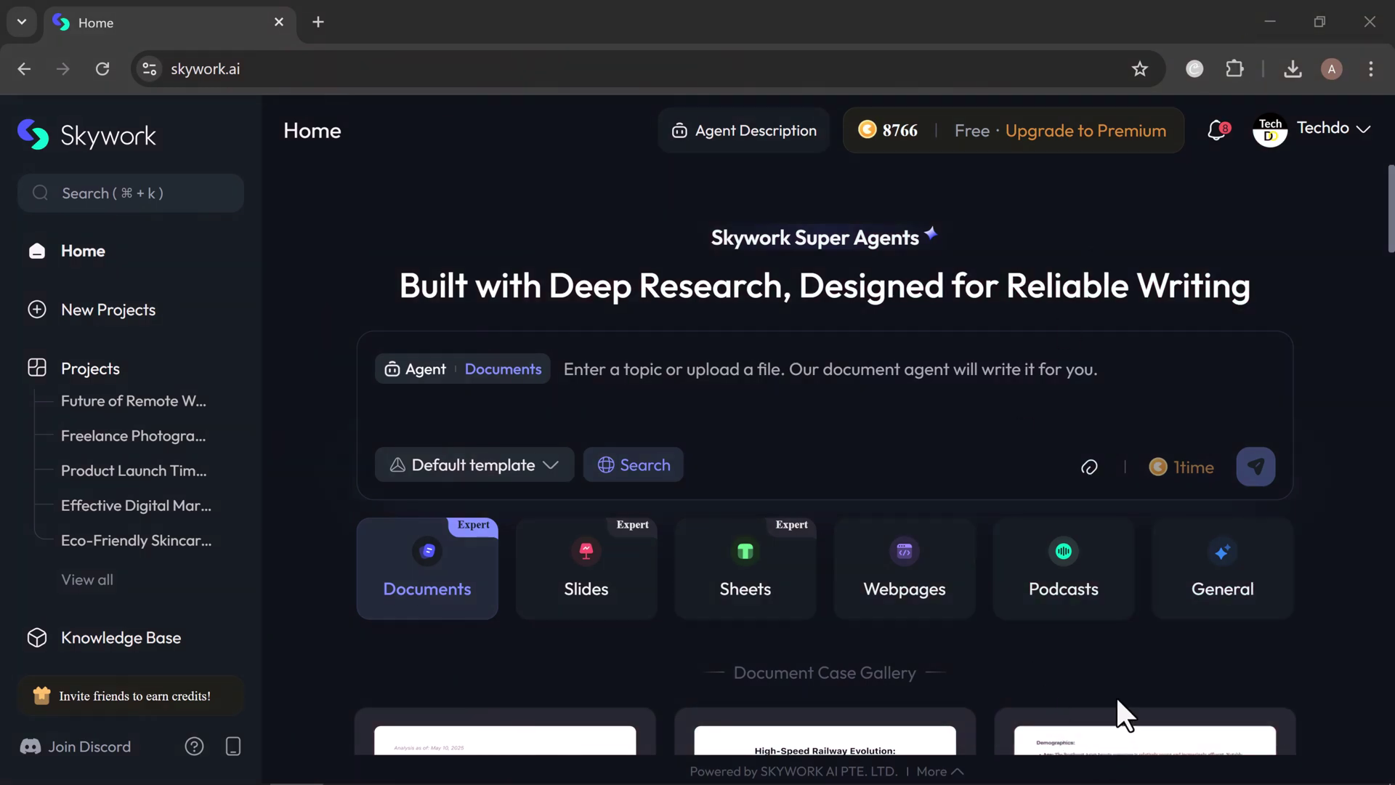
- Send the Sheets agent a request for a product launch timeline and task tracker
{"action": "left_click", "coordinate": [775, 590]}
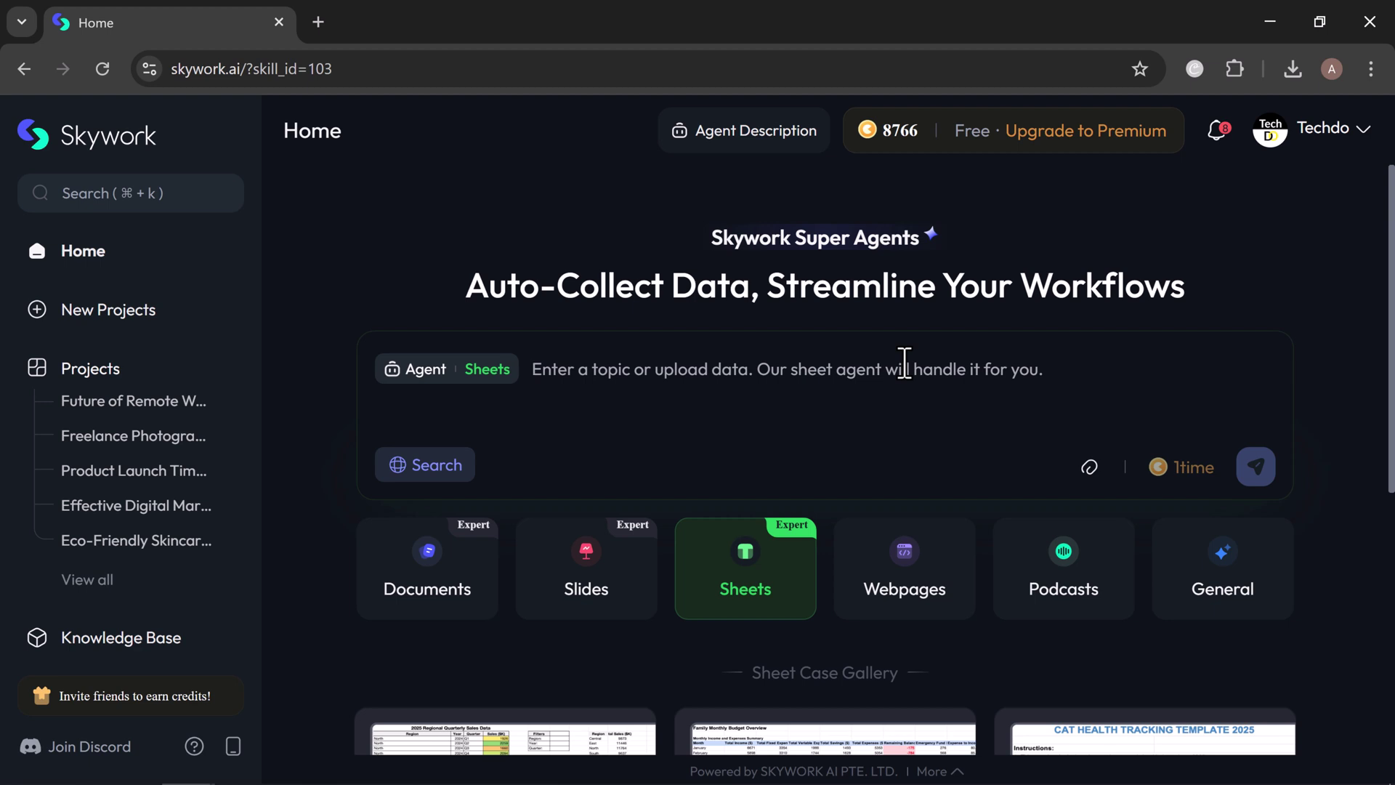
{"action": "type", "text": "Create a project timeline and task tracker for a product launch"}
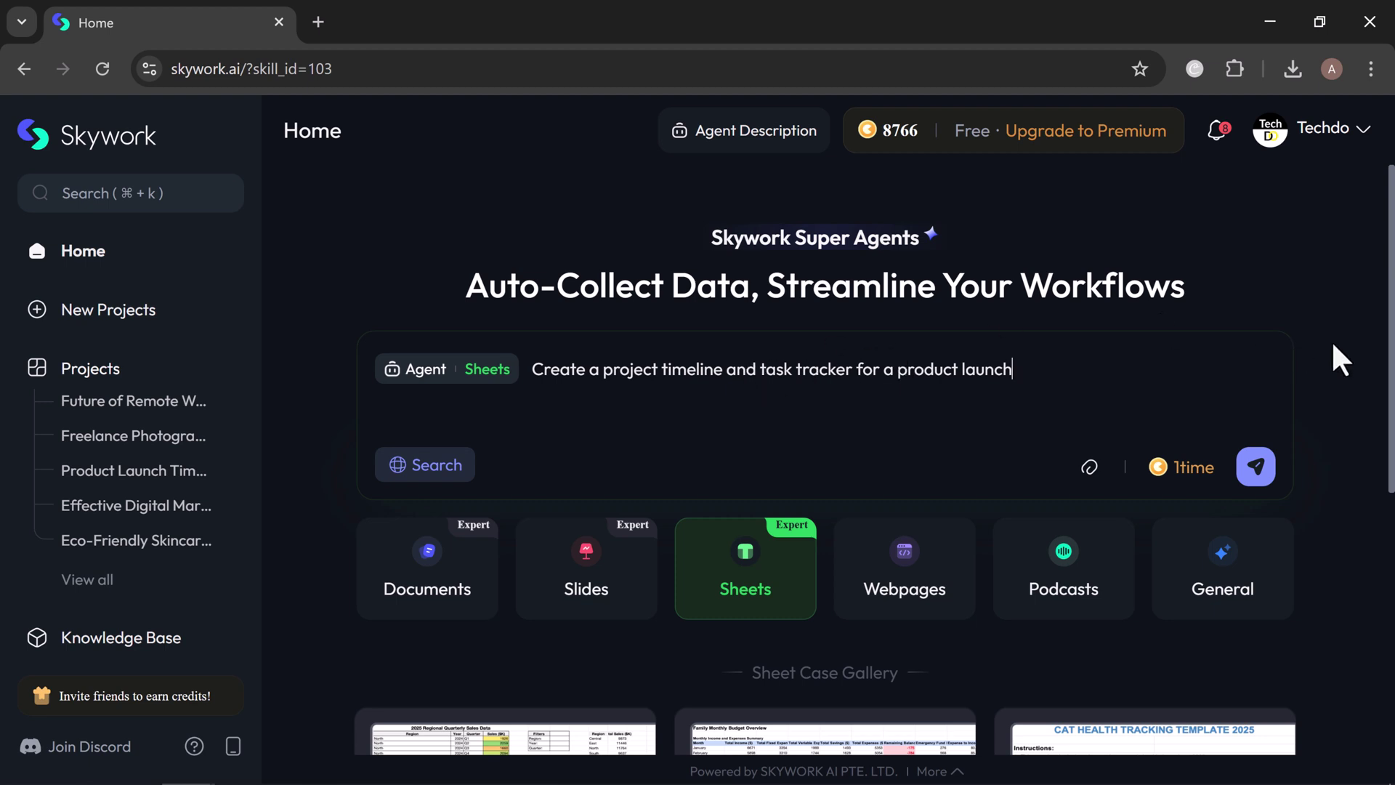
{"action": "key", "text": "Return"}
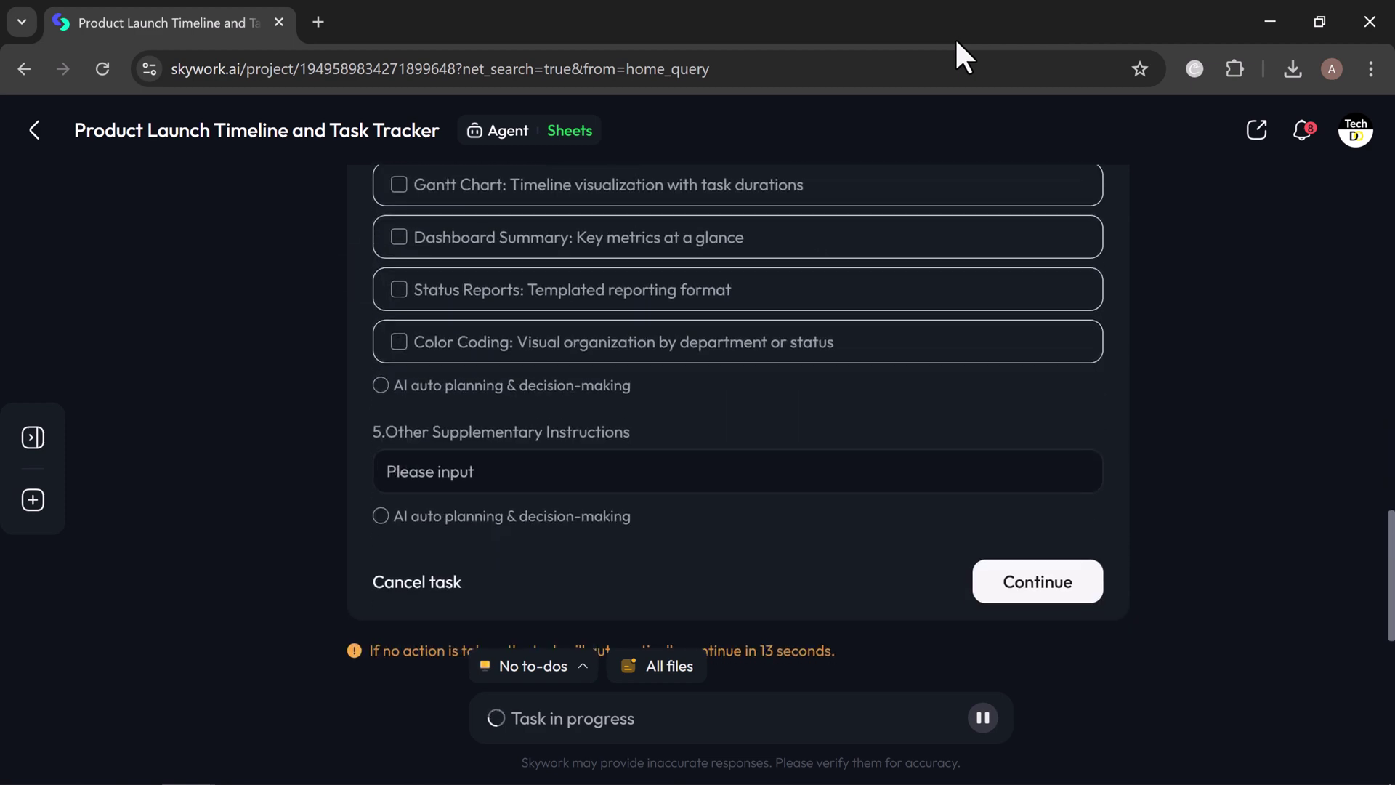
- Accept the 6-month clarification answers and approve the to-do plan to build the launch workbook
{"action": "left_click", "coordinate": [1015, 474]}
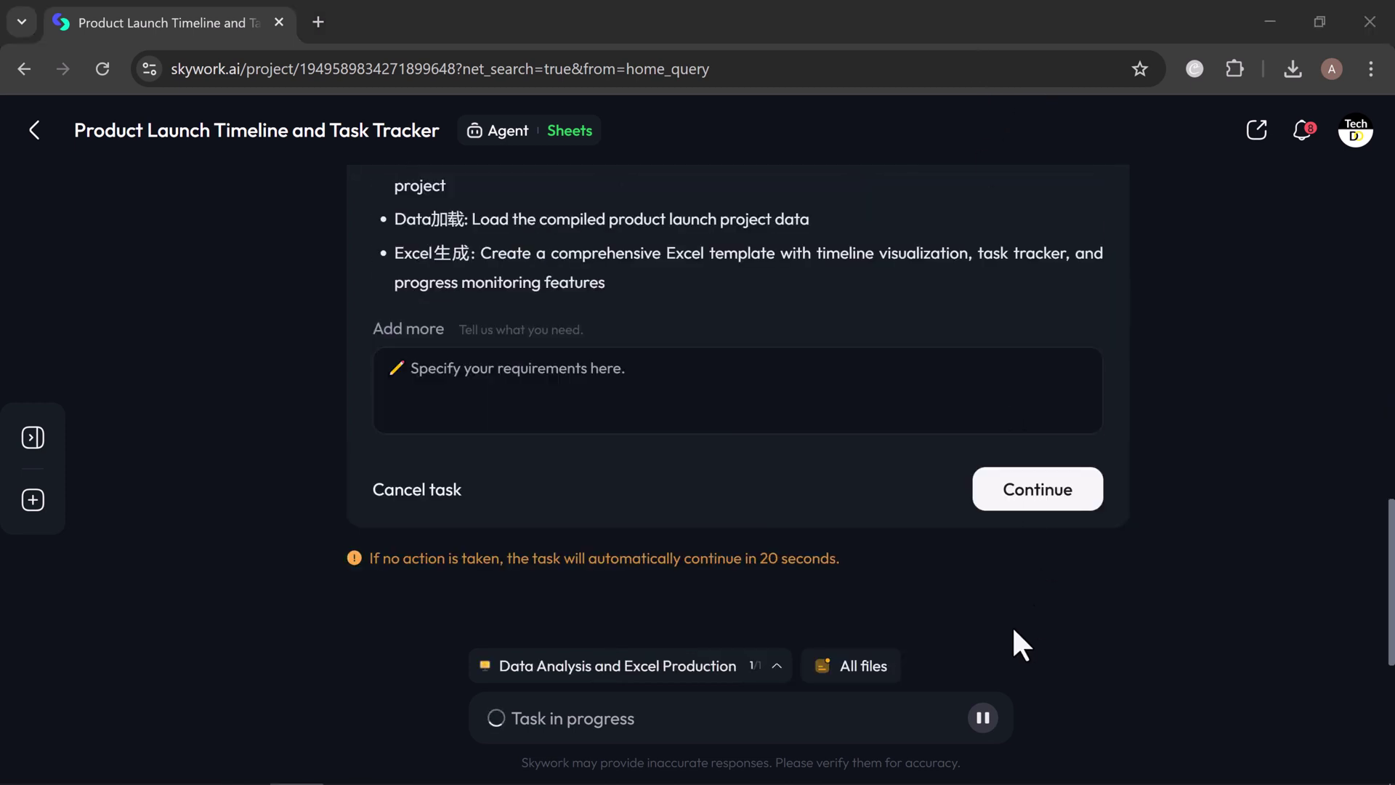
{"action": "left_click", "coordinate": [1024, 500]}
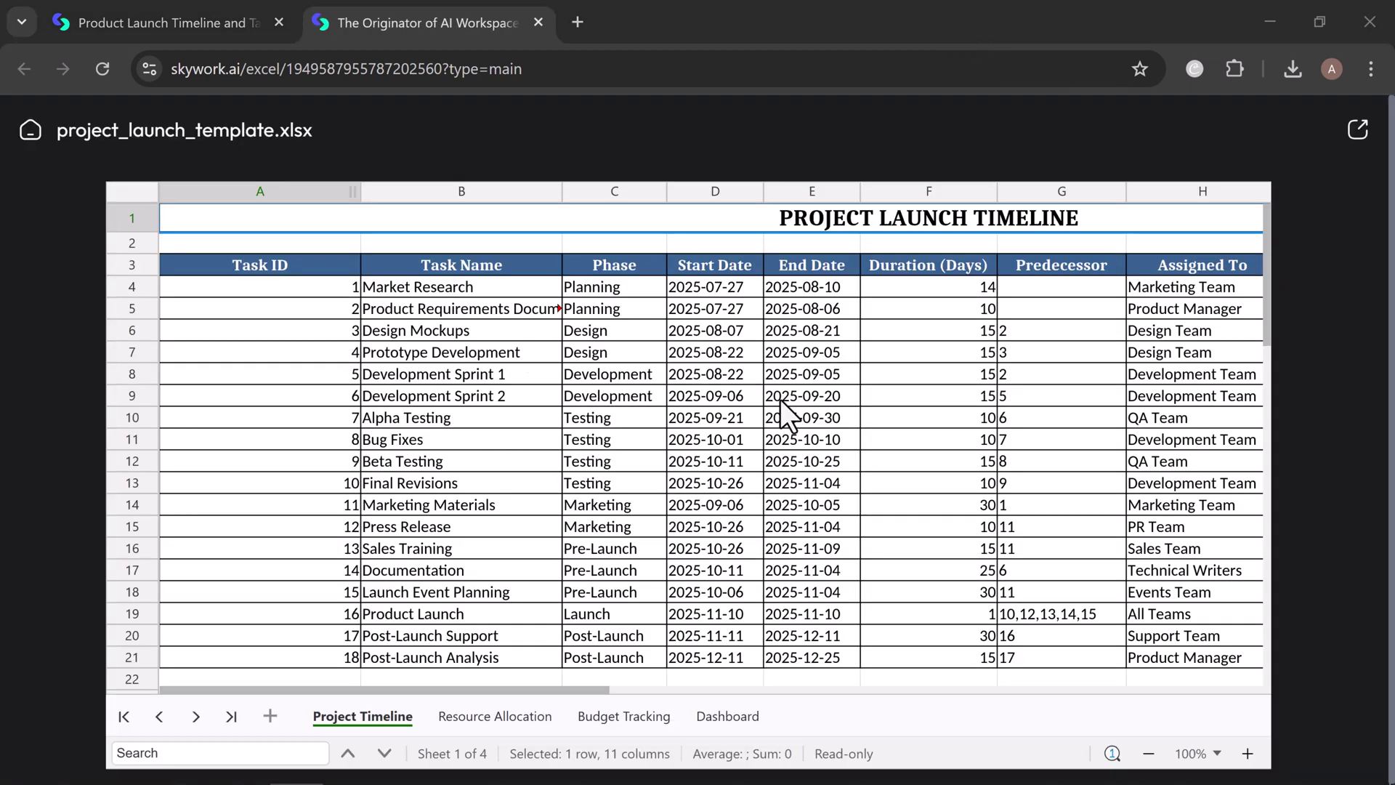
- Browse the Resource Allocation, Budget Tracking and Dashboard pie-chart sheets, then return to the project
{"action": "left_click", "coordinate": [491, 716]}
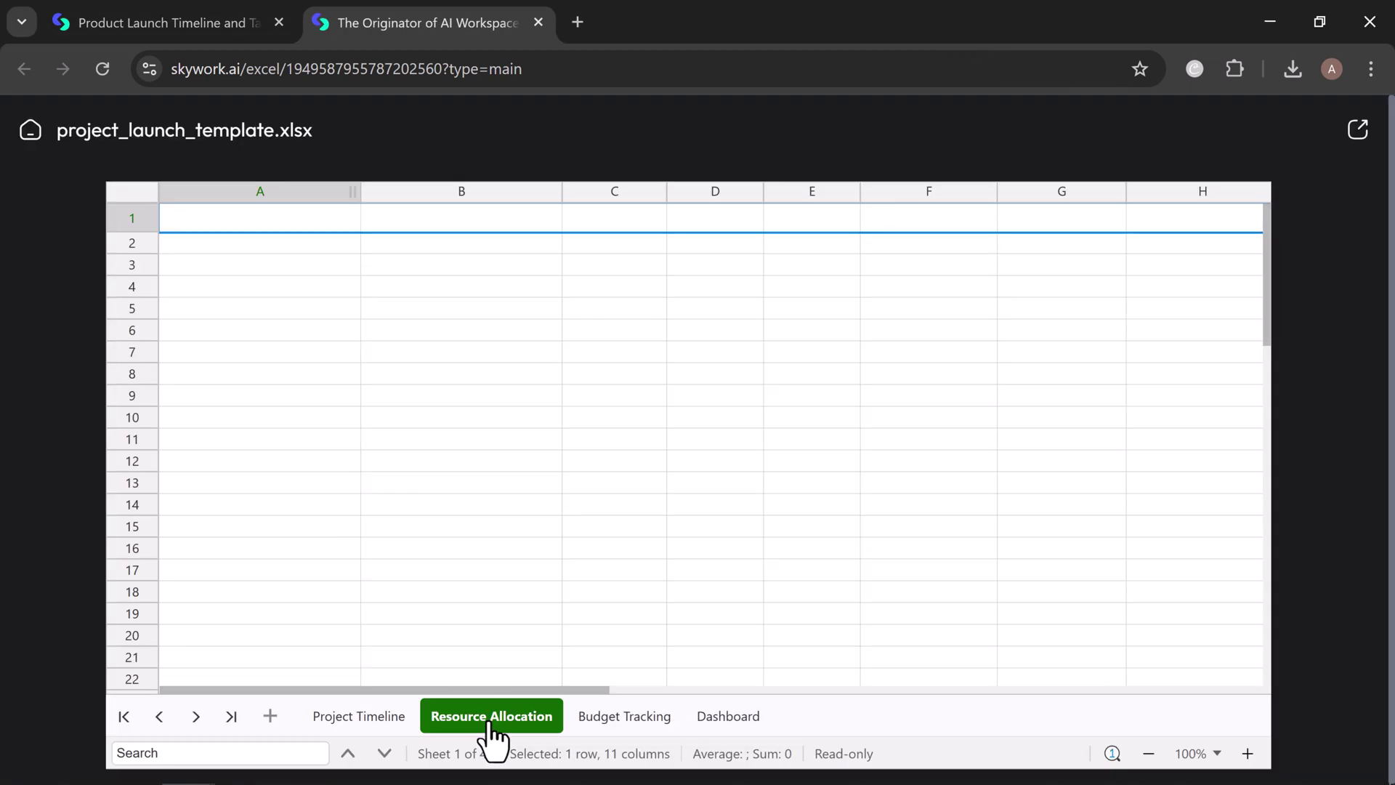
{"action": "left_click", "coordinate": [592, 719]}
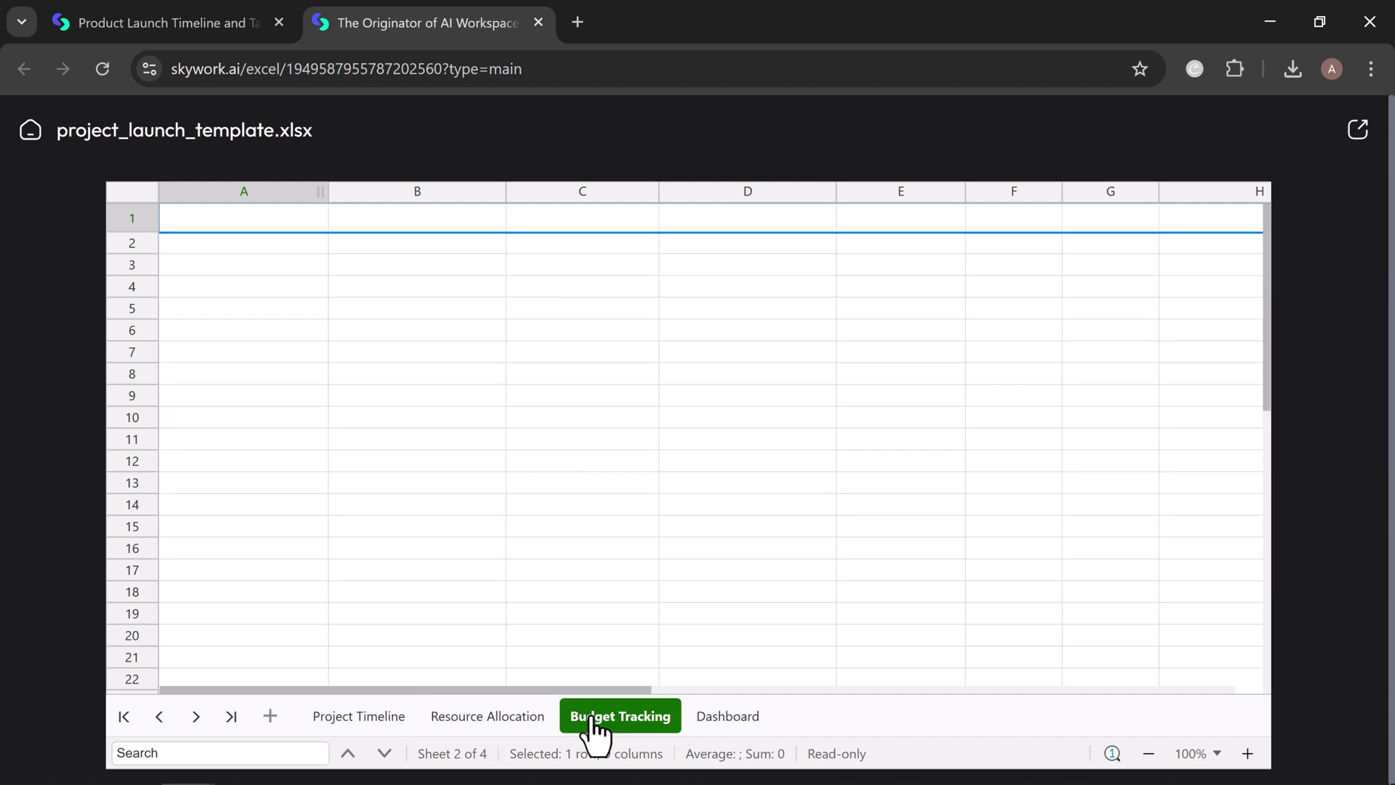
{"action": "left_click", "coordinate": [710, 725]}
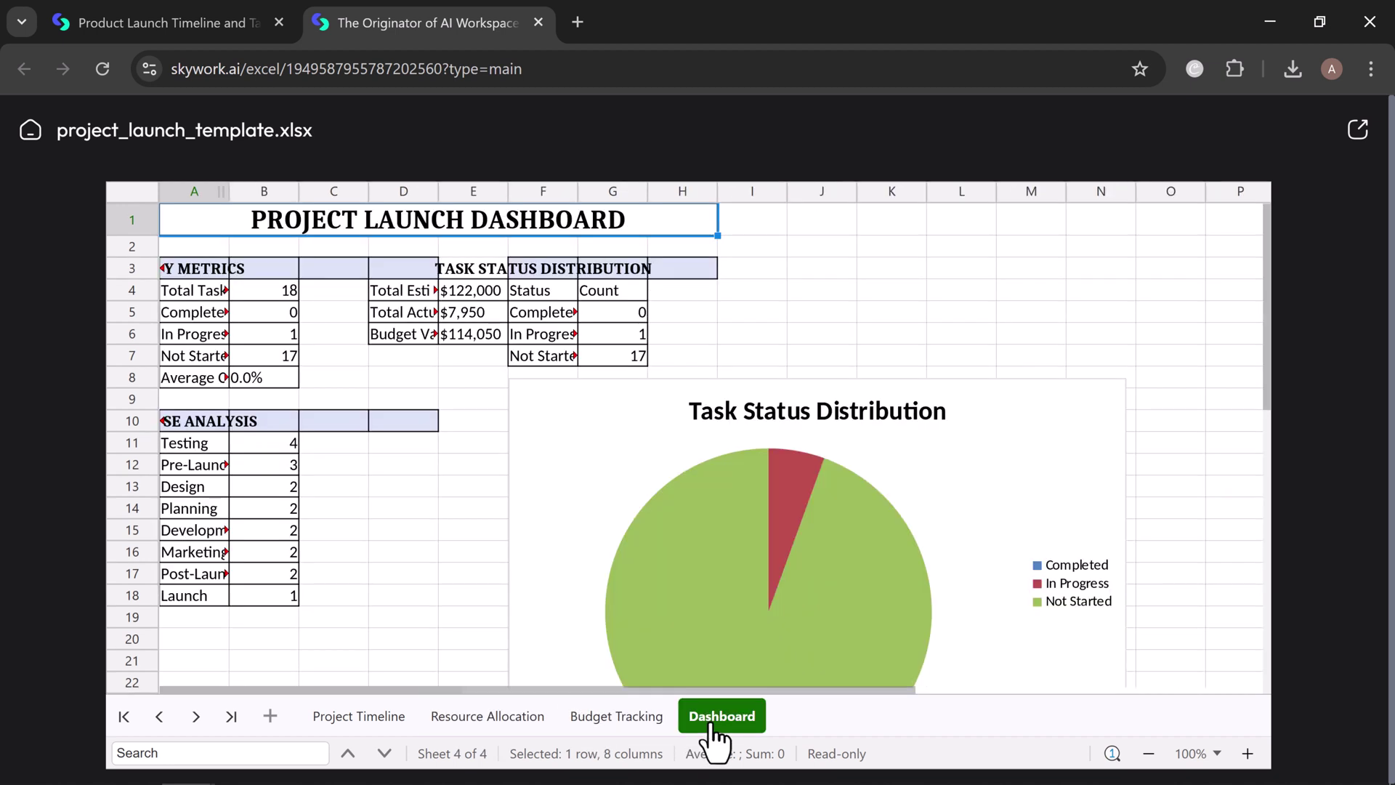
{"action": "key", "text": "ctrl+shift+Tab"}
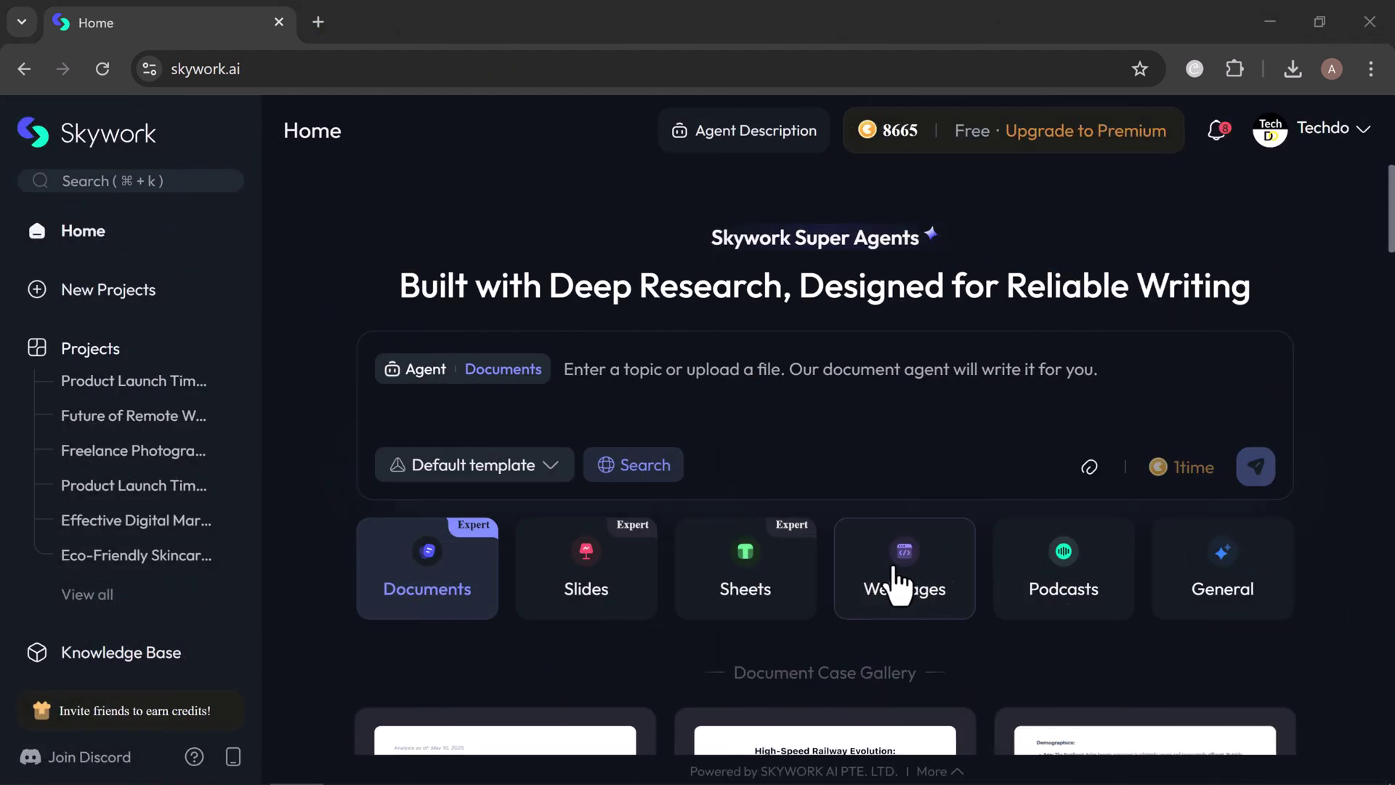
- Send the Webpages agent the freelance photographer portfolio prompt with hero, gallery, testimonials and contact form
{"action": "left_click", "coordinate": [903, 560]}
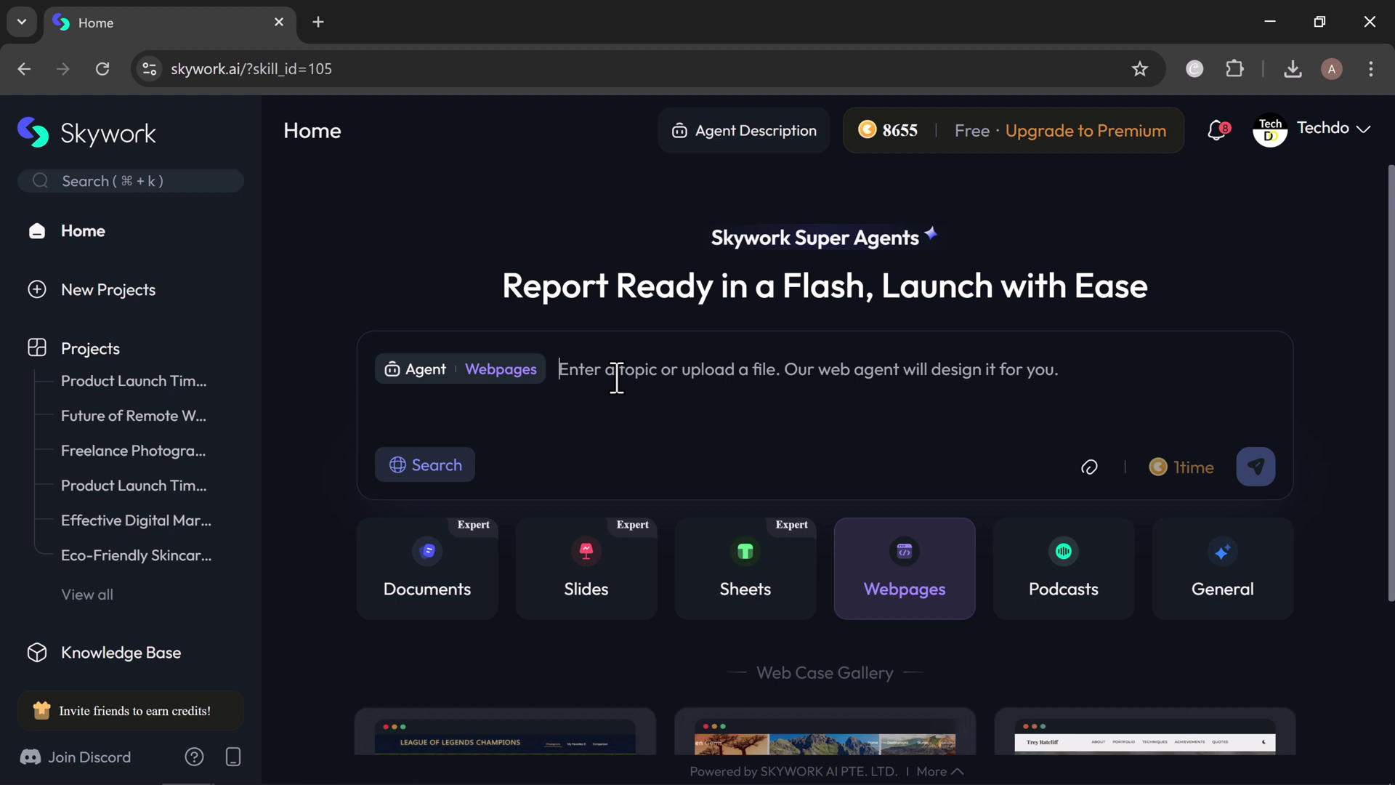
{"action": "type", "text": "Create a personal portfolio website for a freelance photographer with a hero section, portfolio gallery, client testimonials, and a contact form."}
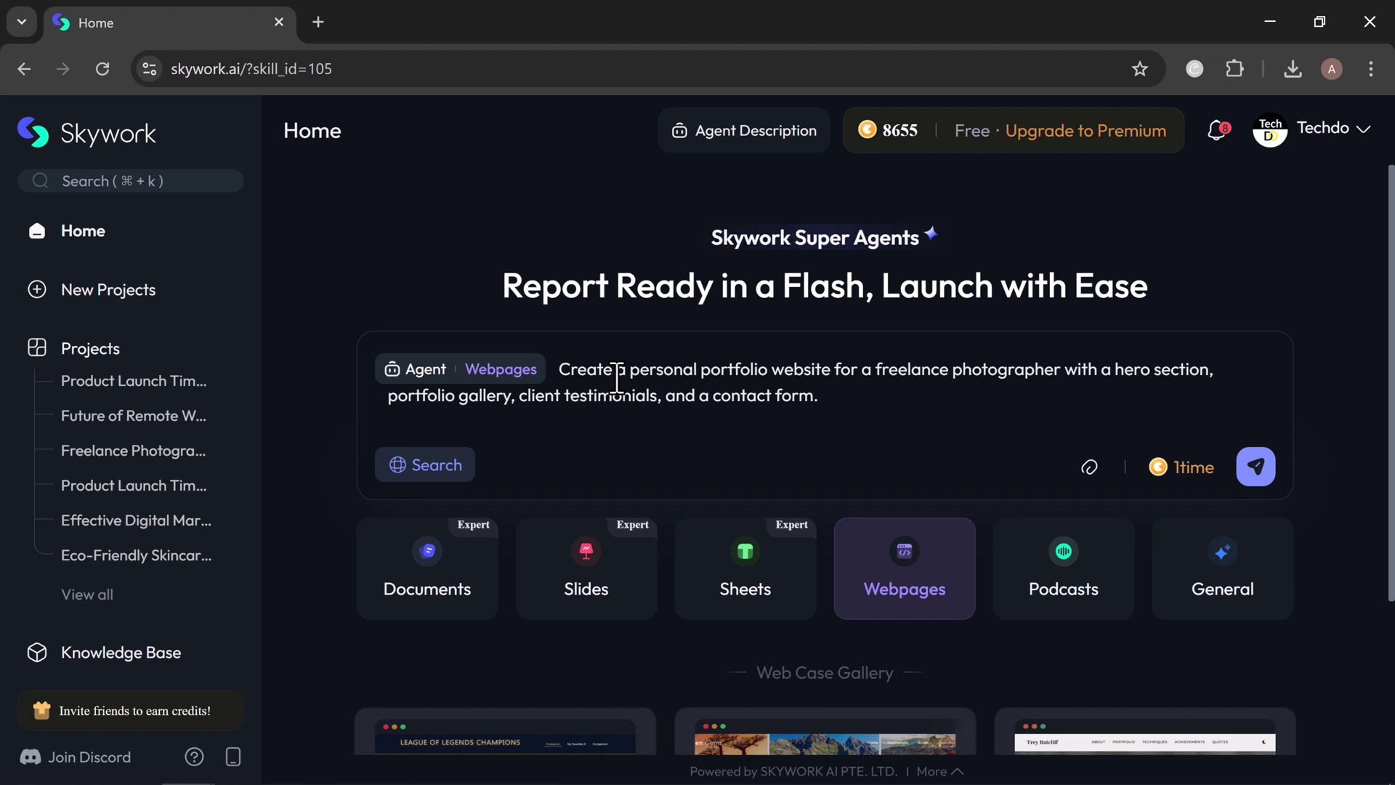
{"action": "key", "text": "Return"}
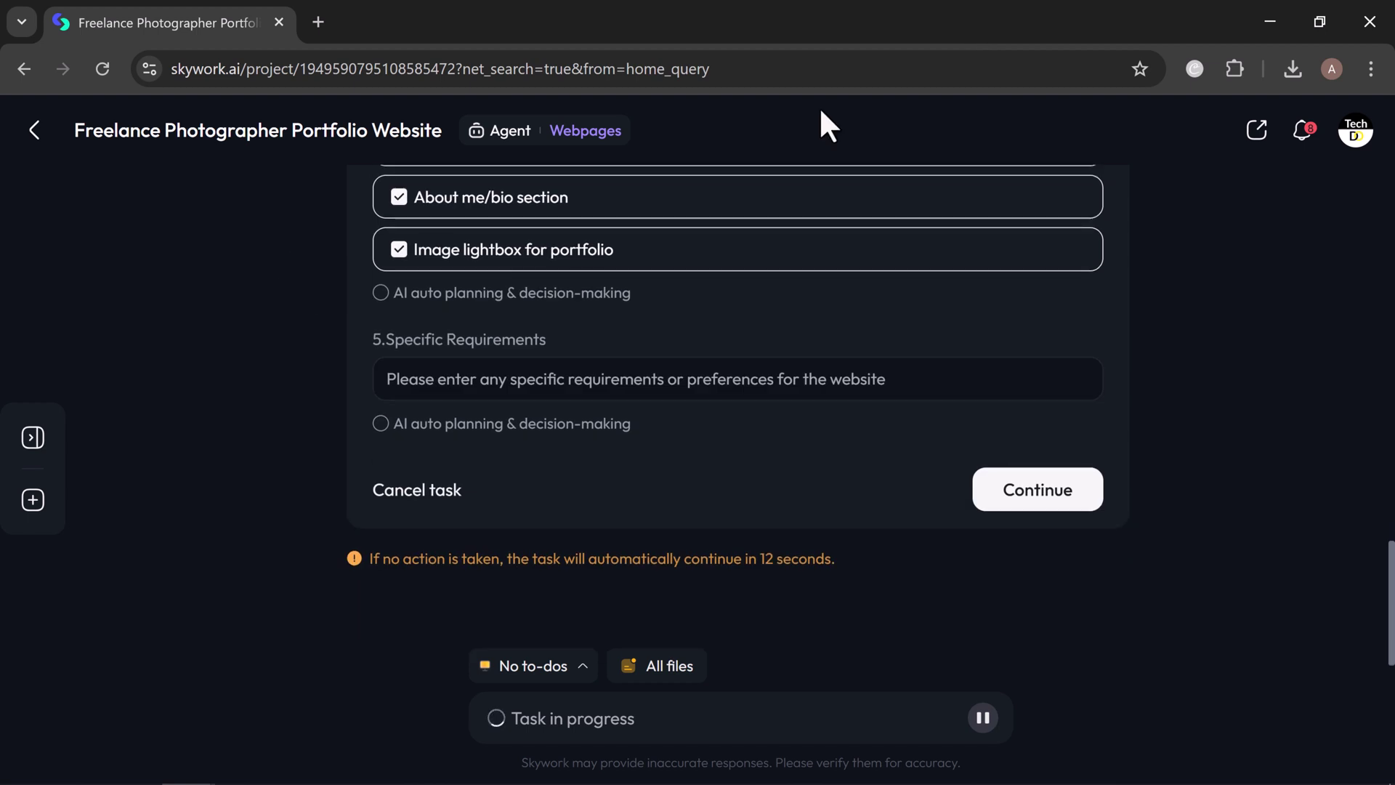
- Submit the portfolio clarification form with the preselected Minimalist colors
{"action": "left_click", "coordinate": [1041, 492]}
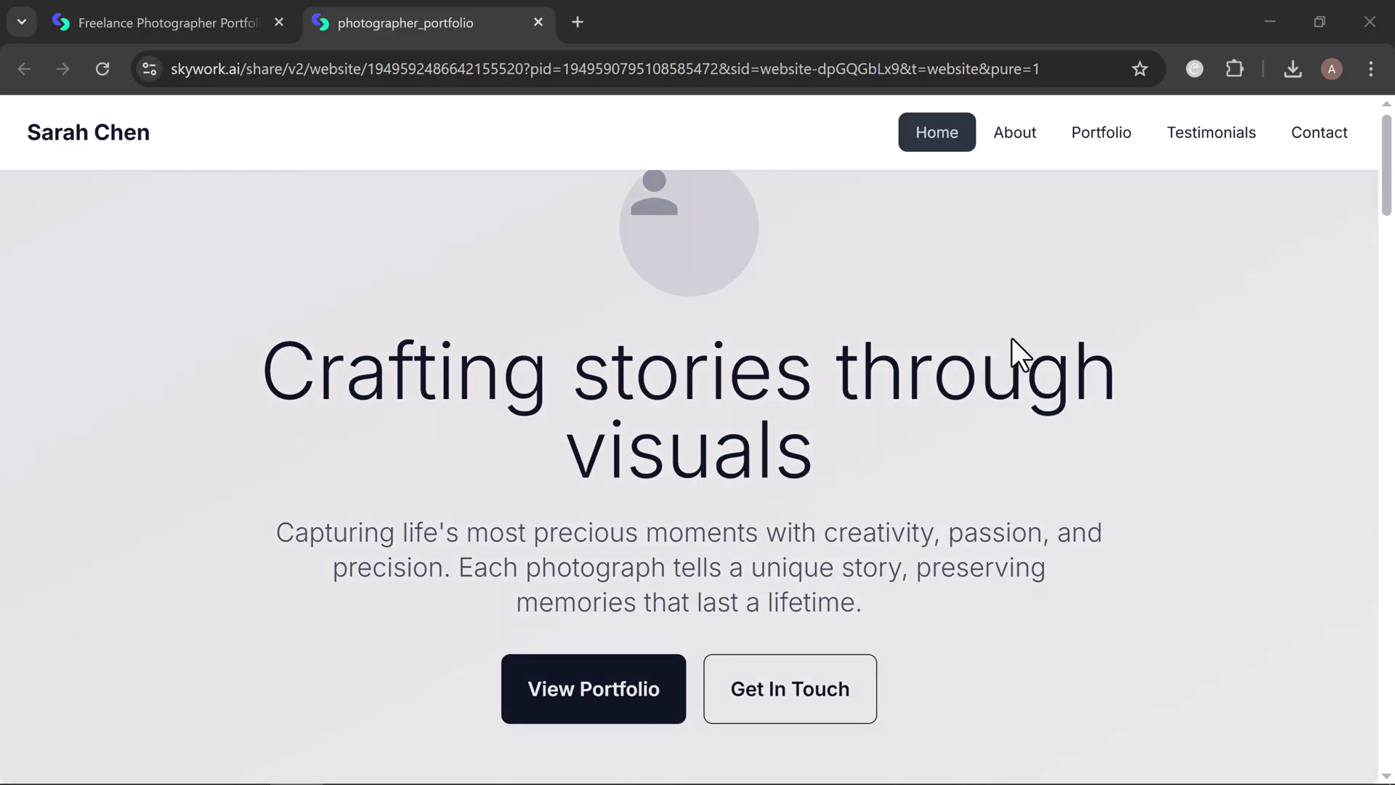
- Scroll through the portfolio's gallery and testimonials, jump to the Contact form, then return to the project tab
{"action": "scroll", "coordinate": [1011, 341], "scroll_direction": "down", "scroll_amount": 8}
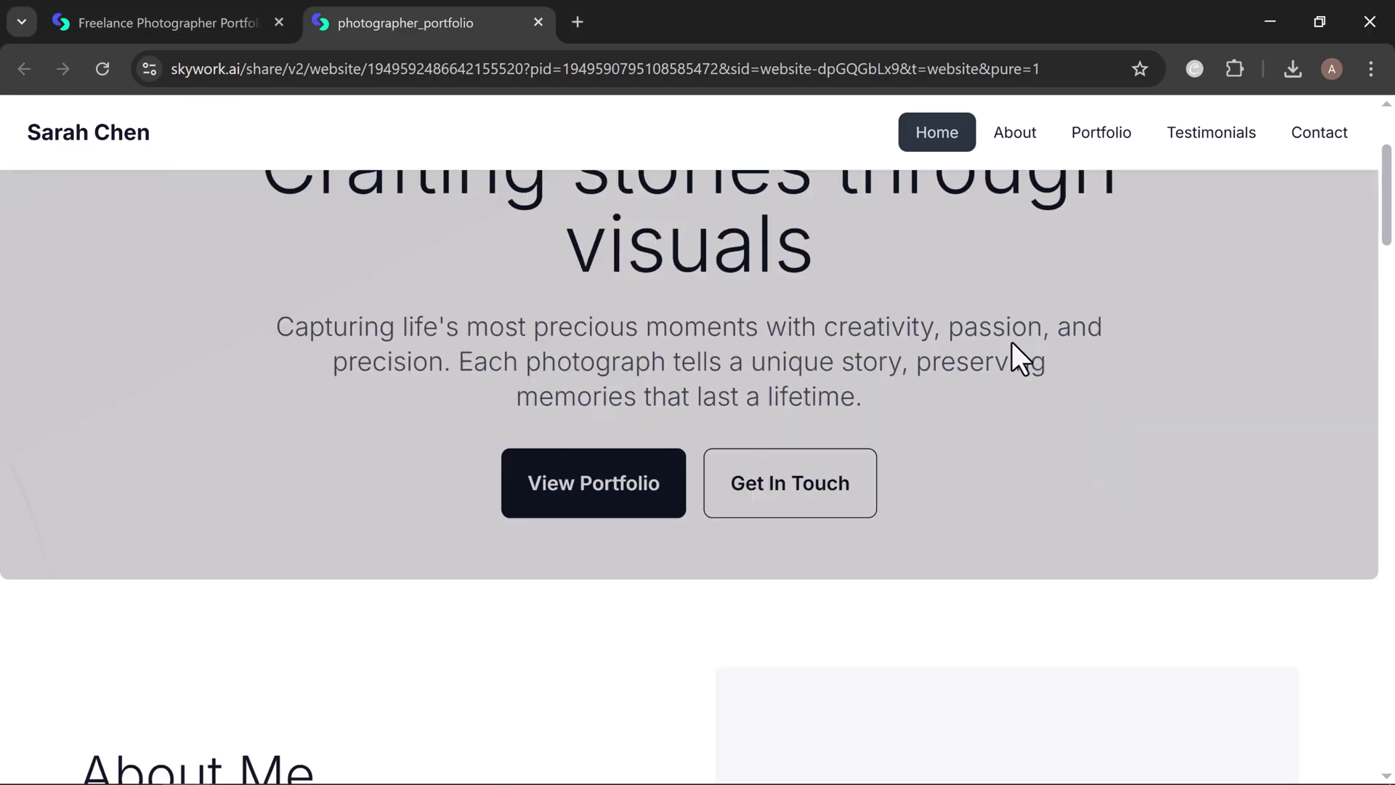
{"action": "scroll", "coordinate": [1011, 341], "scroll_direction": "down", "scroll_amount": 5}
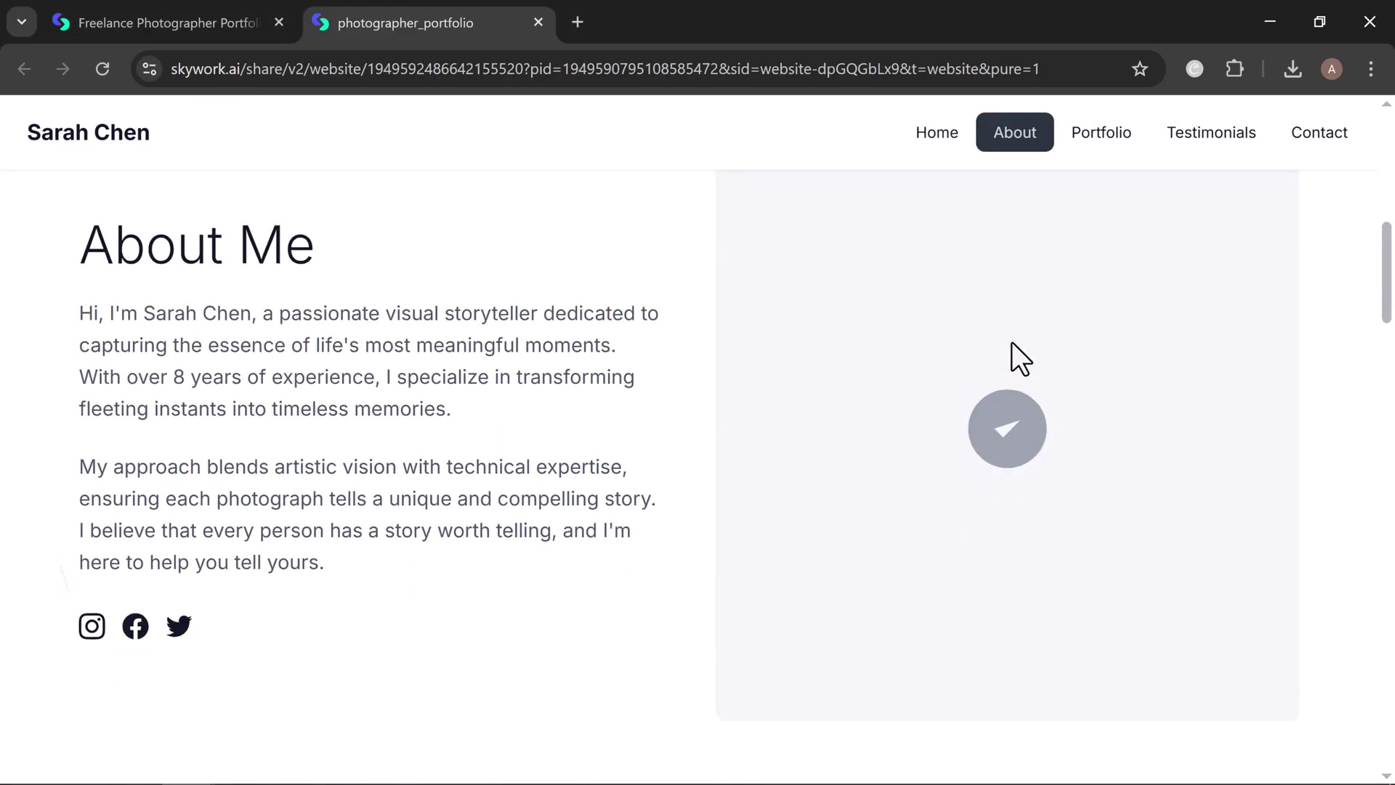
{"action": "scroll", "coordinate": [1011, 343], "scroll_direction": "down", "scroll_amount": 10}
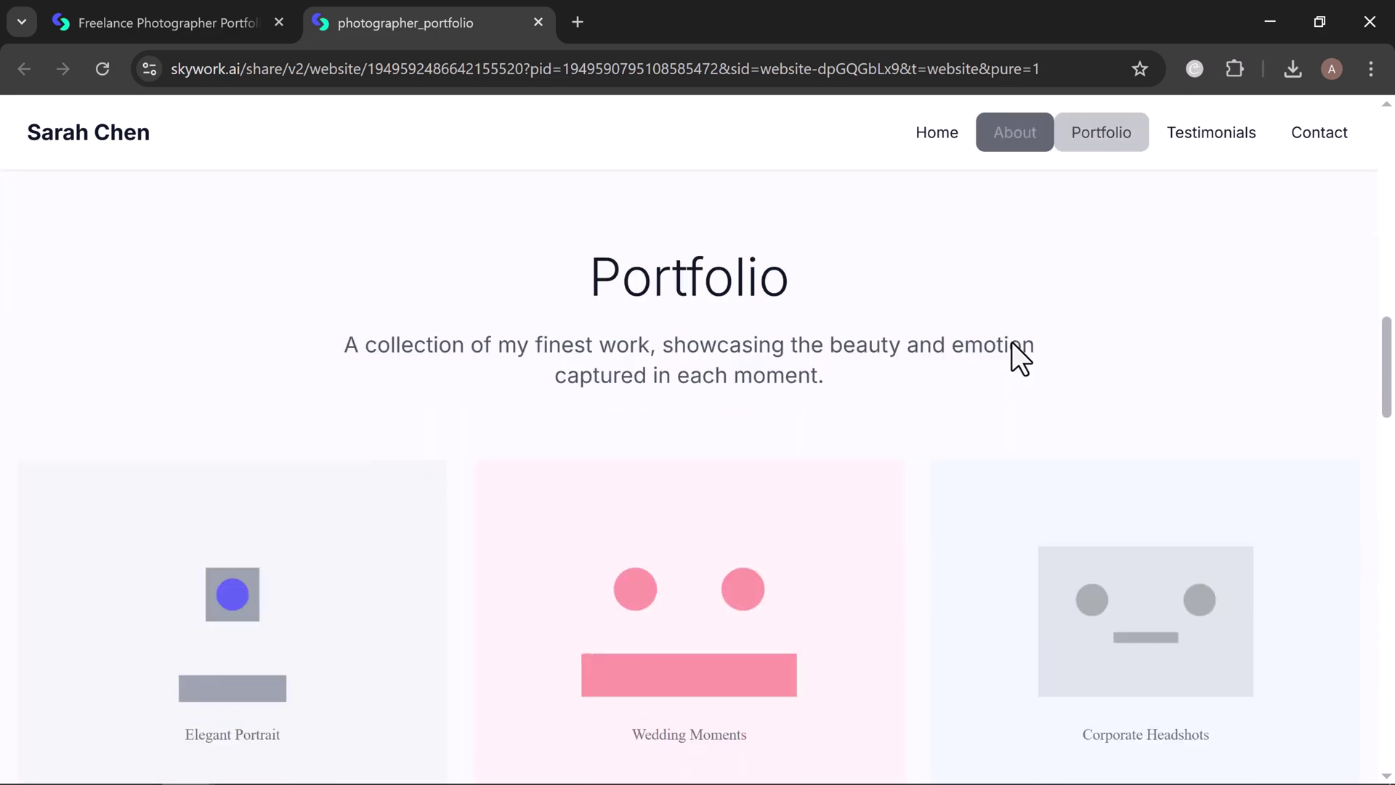
{"action": "scroll", "coordinate": [1011, 341], "scroll_direction": "down", "scroll_amount": 9}
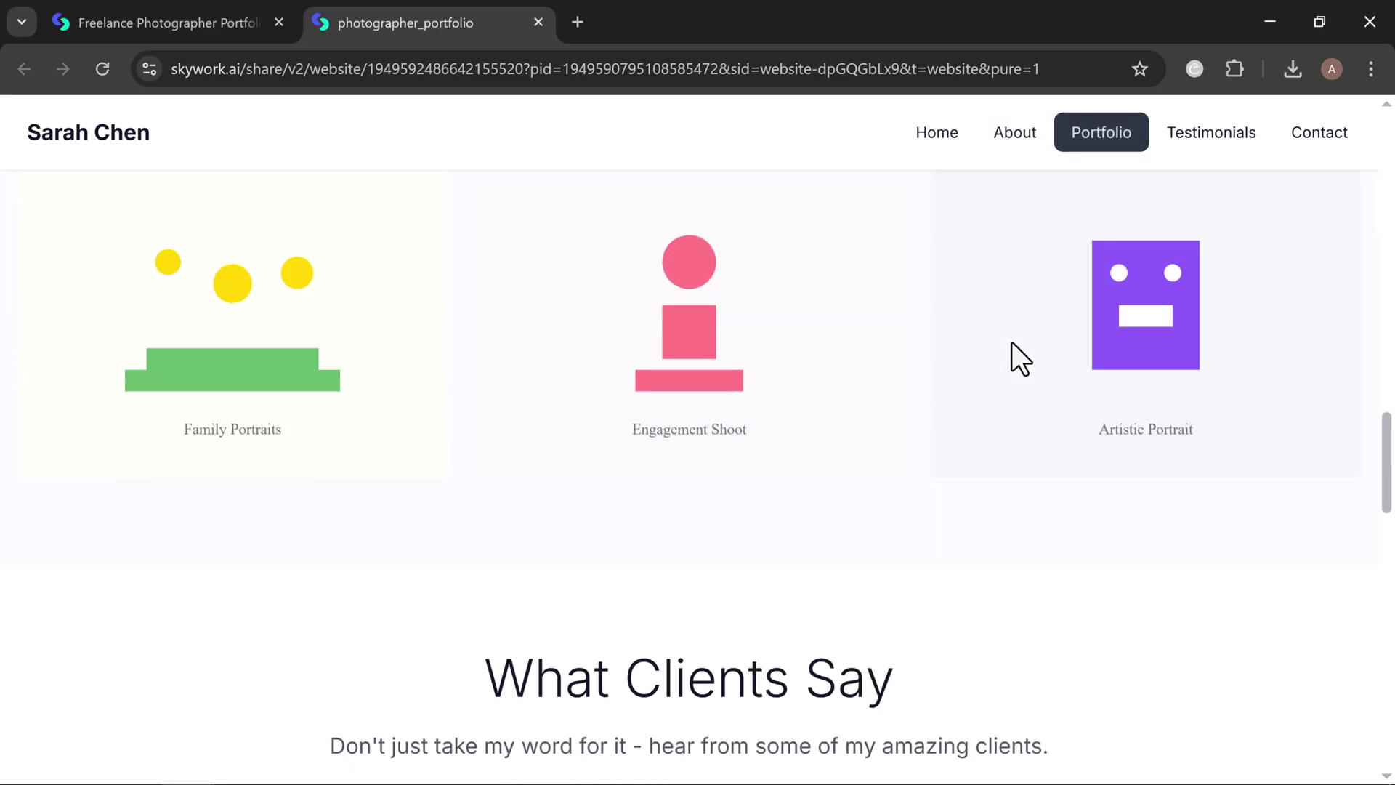
{"action": "scroll", "coordinate": [1012, 343], "scroll_direction": "down", "scroll_amount": 14}
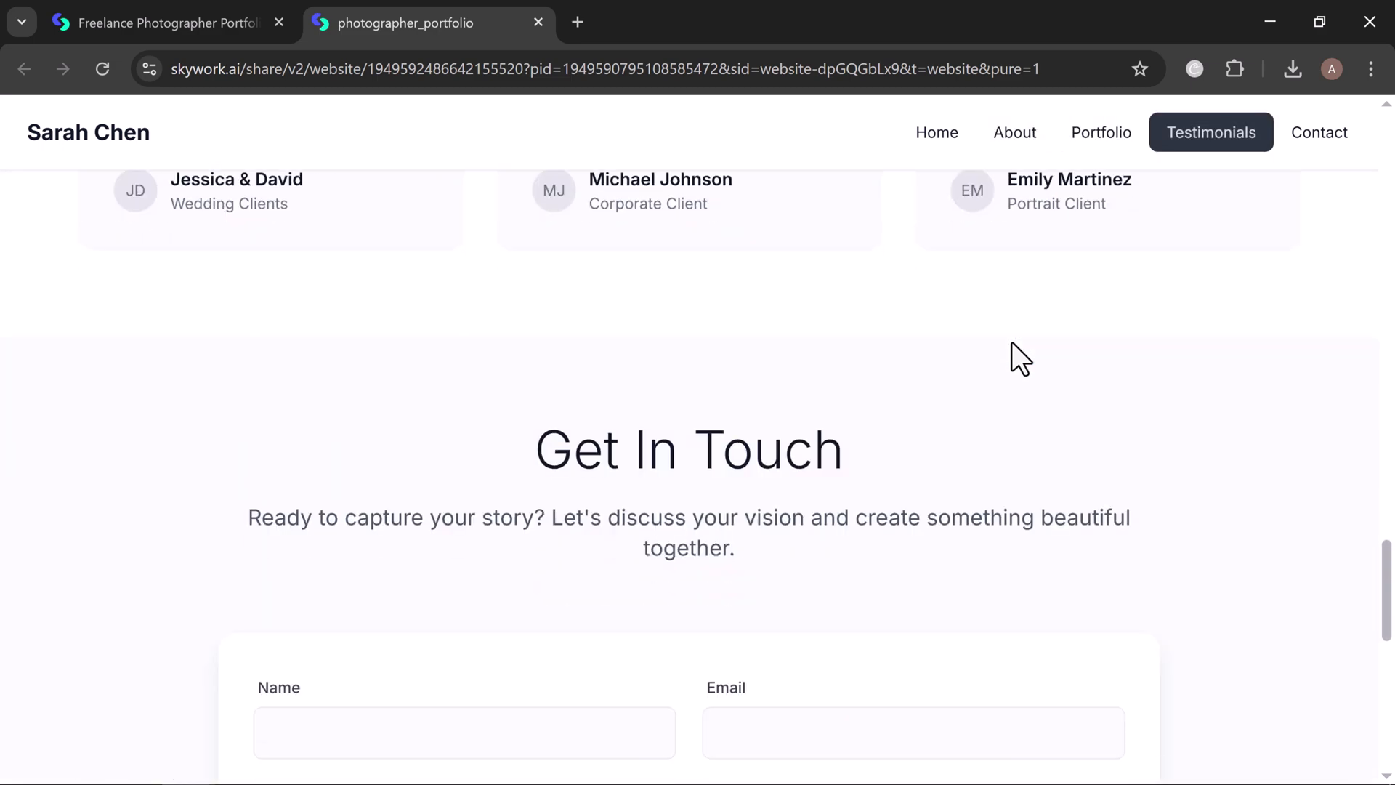
{"action": "scroll", "coordinate": [1011, 342], "scroll_direction": "down", "scroll_amount": 6}
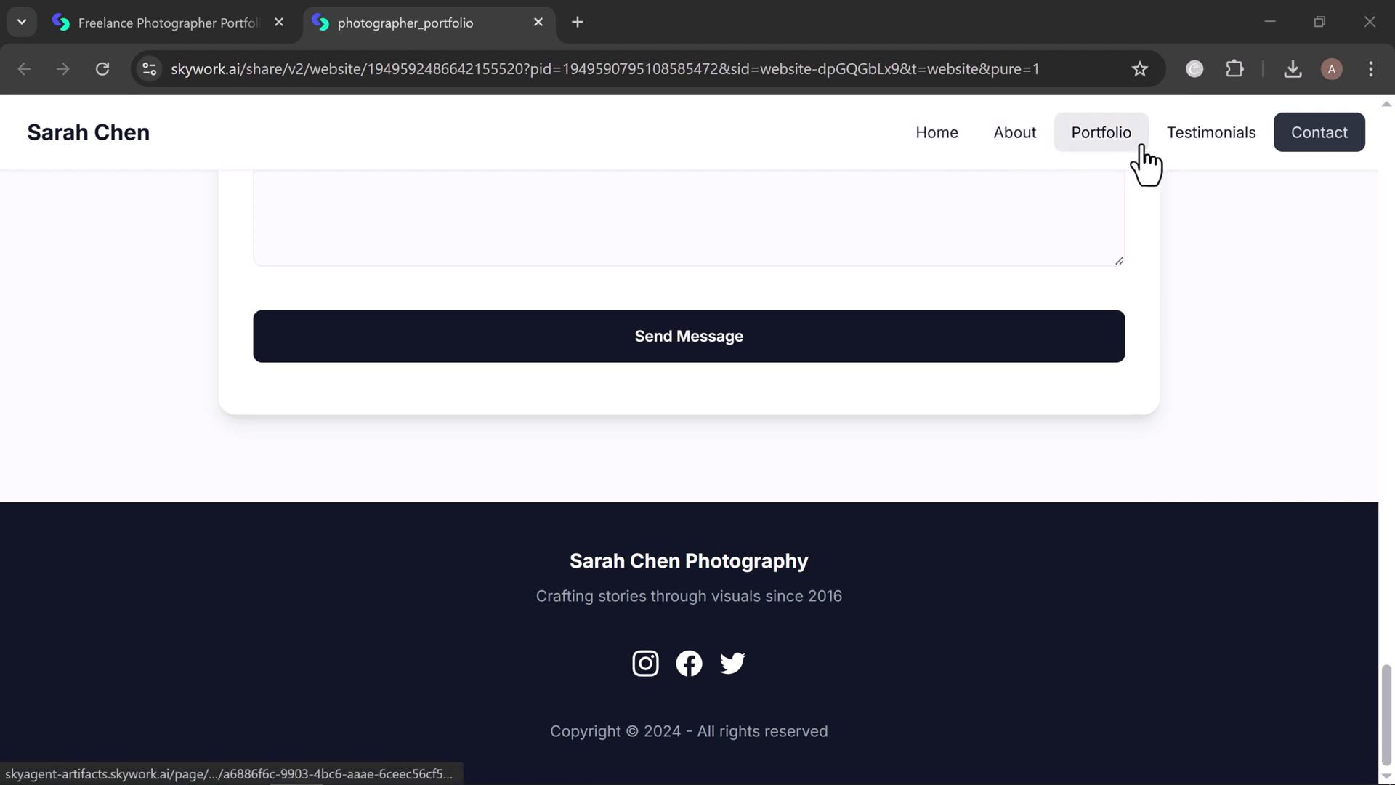
{"action": "left_click", "coordinate": [1305, 156]}
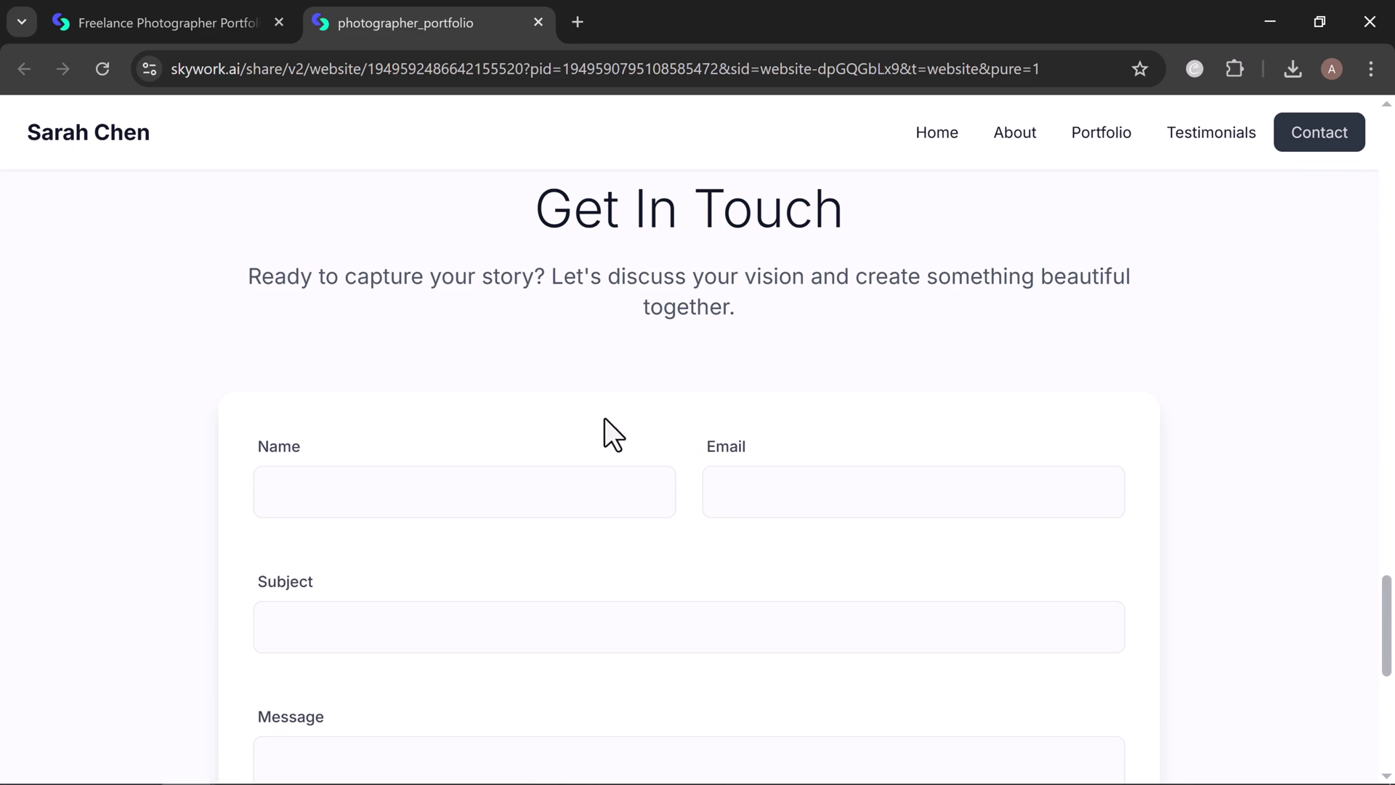
{"action": "left_click", "coordinate": [235, 1]}
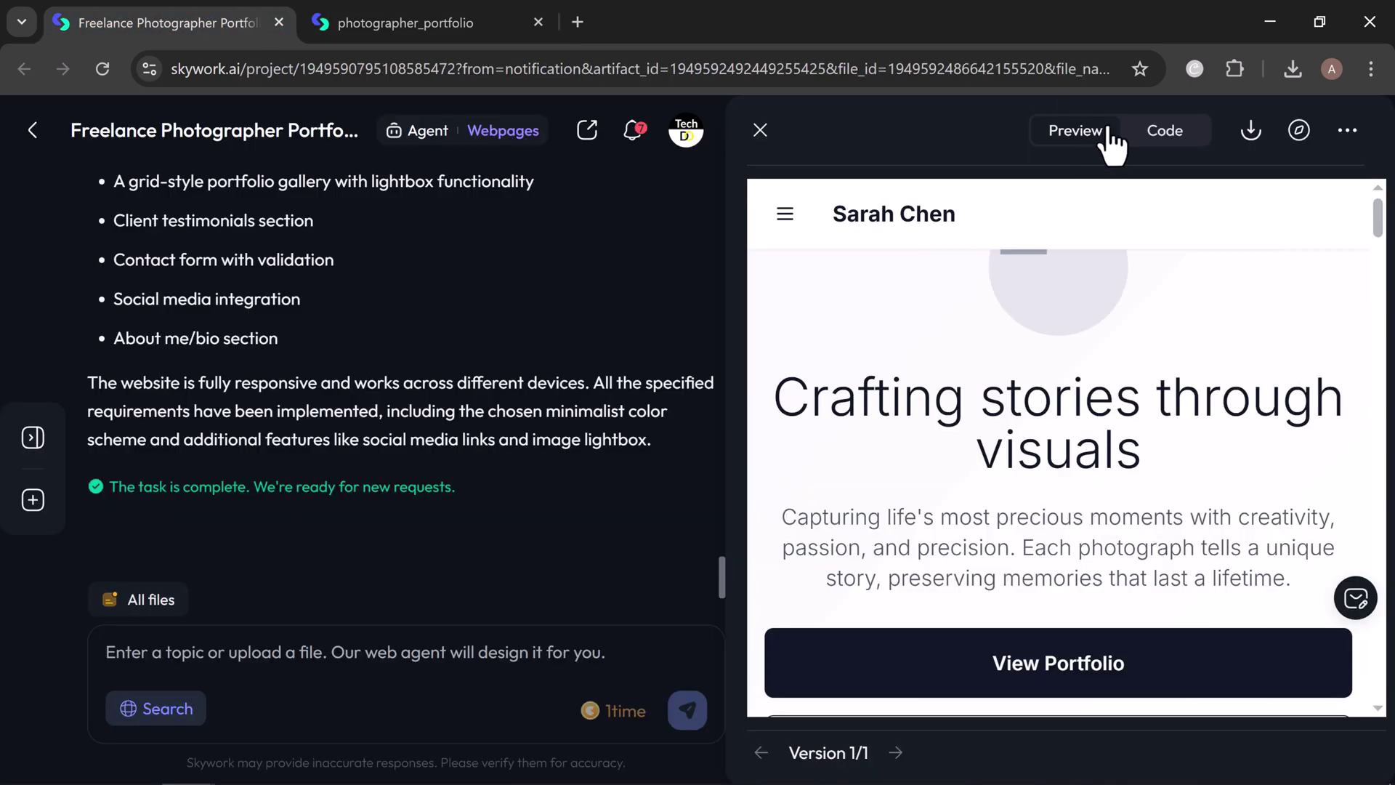
- Show the portfolio website's HTML source in Code view and open its '...' options menu
{"action": "left_click", "coordinate": [1164, 133]}
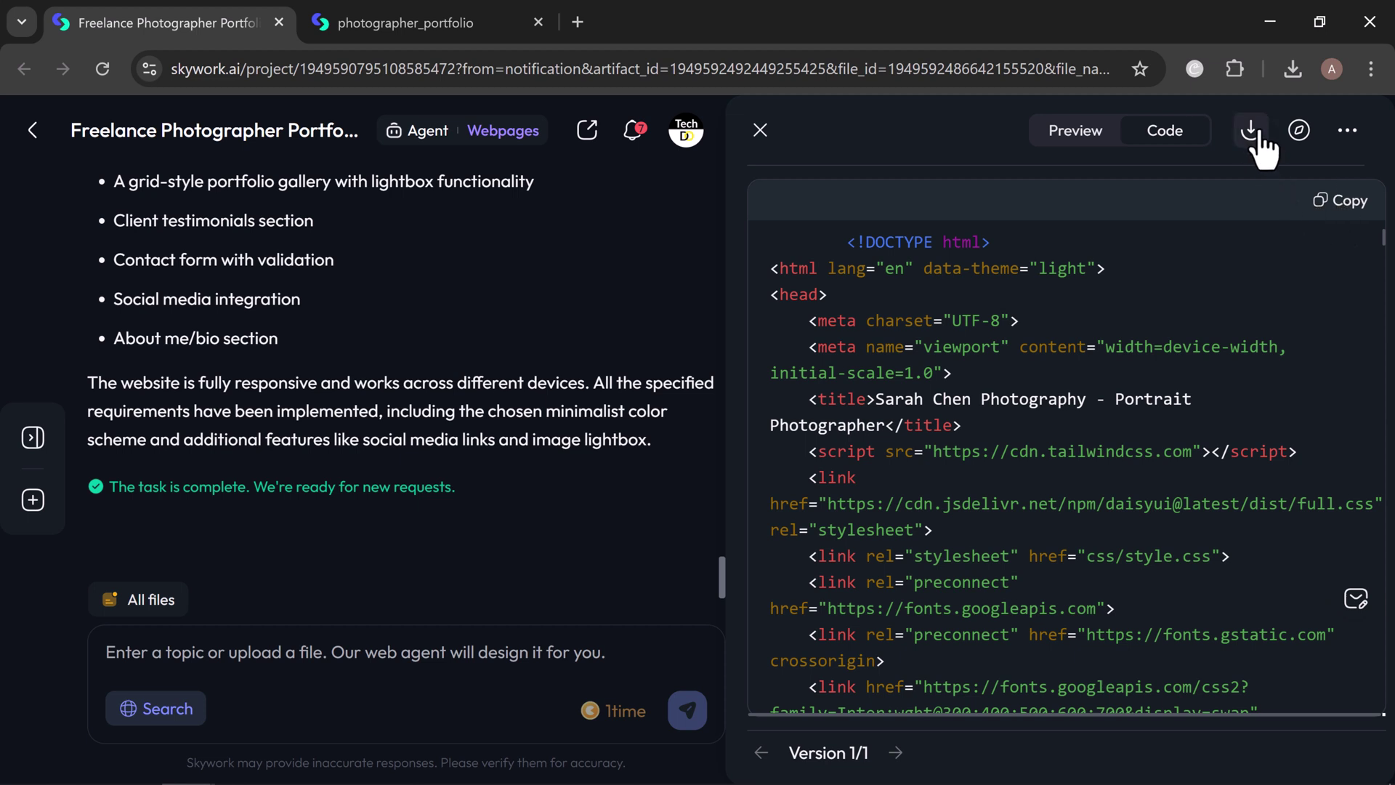
{"action": "left_click", "coordinate": [1355, 138]}
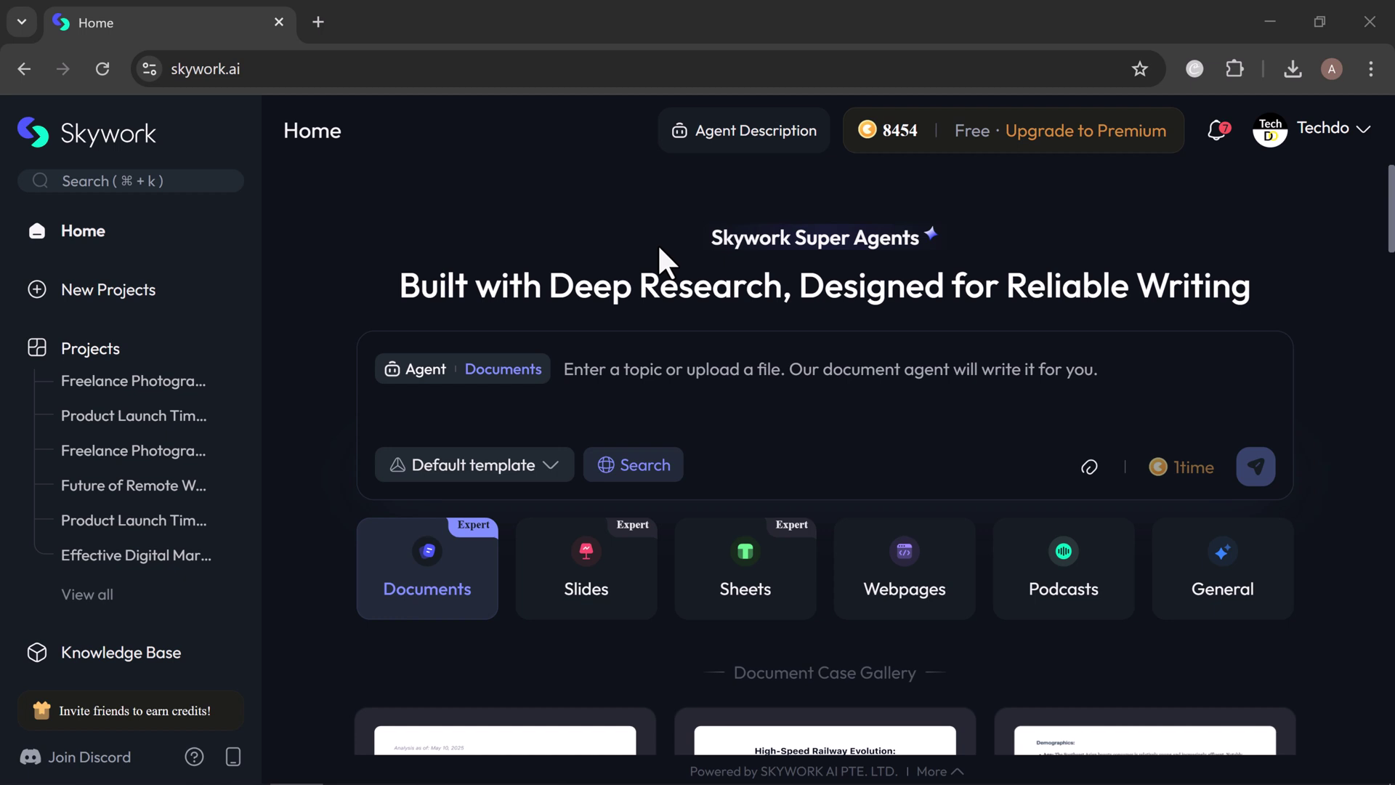
- Send the Podcasts agent a 4-minute episode prompt on remote work and digital nomadism
{"action": "left_click", "coordinate": [1065, 571]}
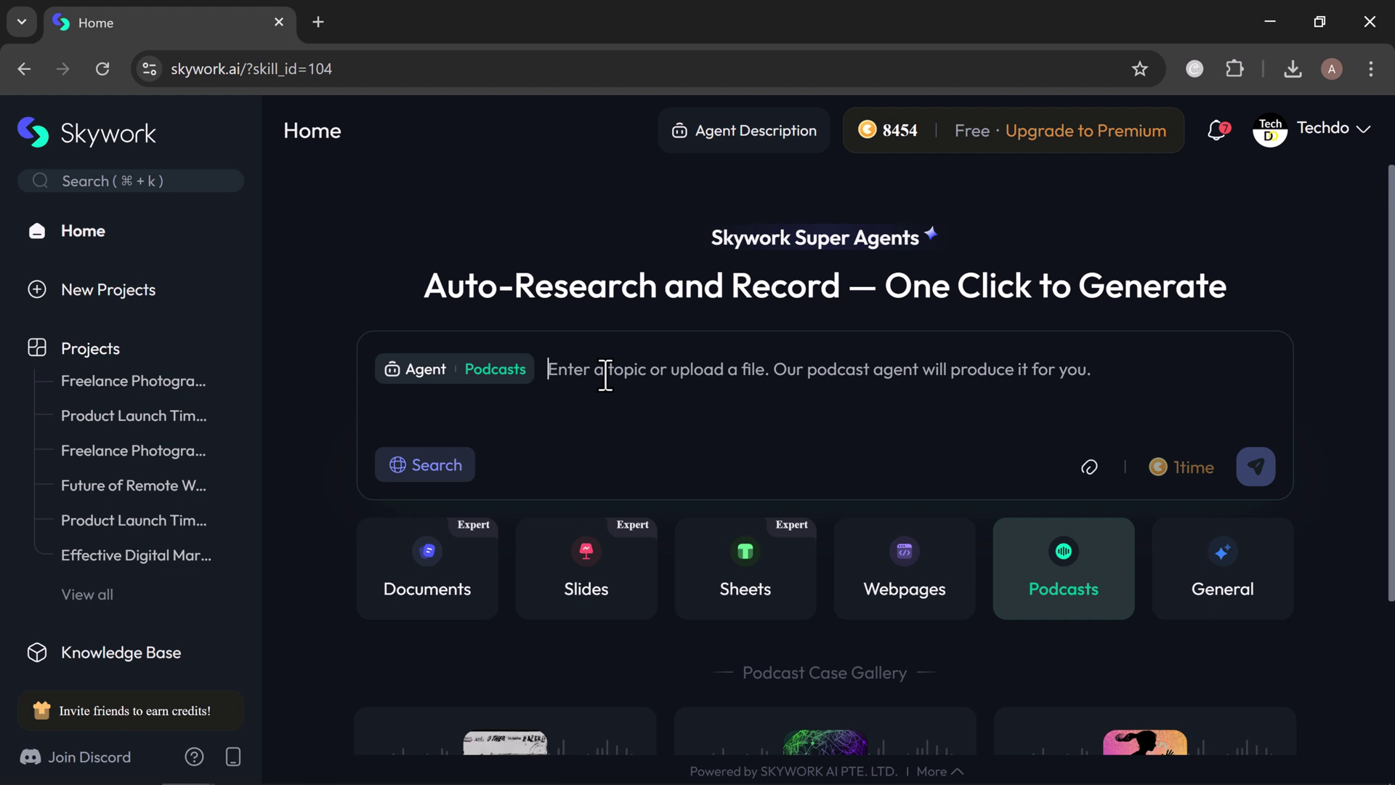
{"action": "type", "text": "Create a 4-minute podcast episode on the future of remote work and digital nomadism"}
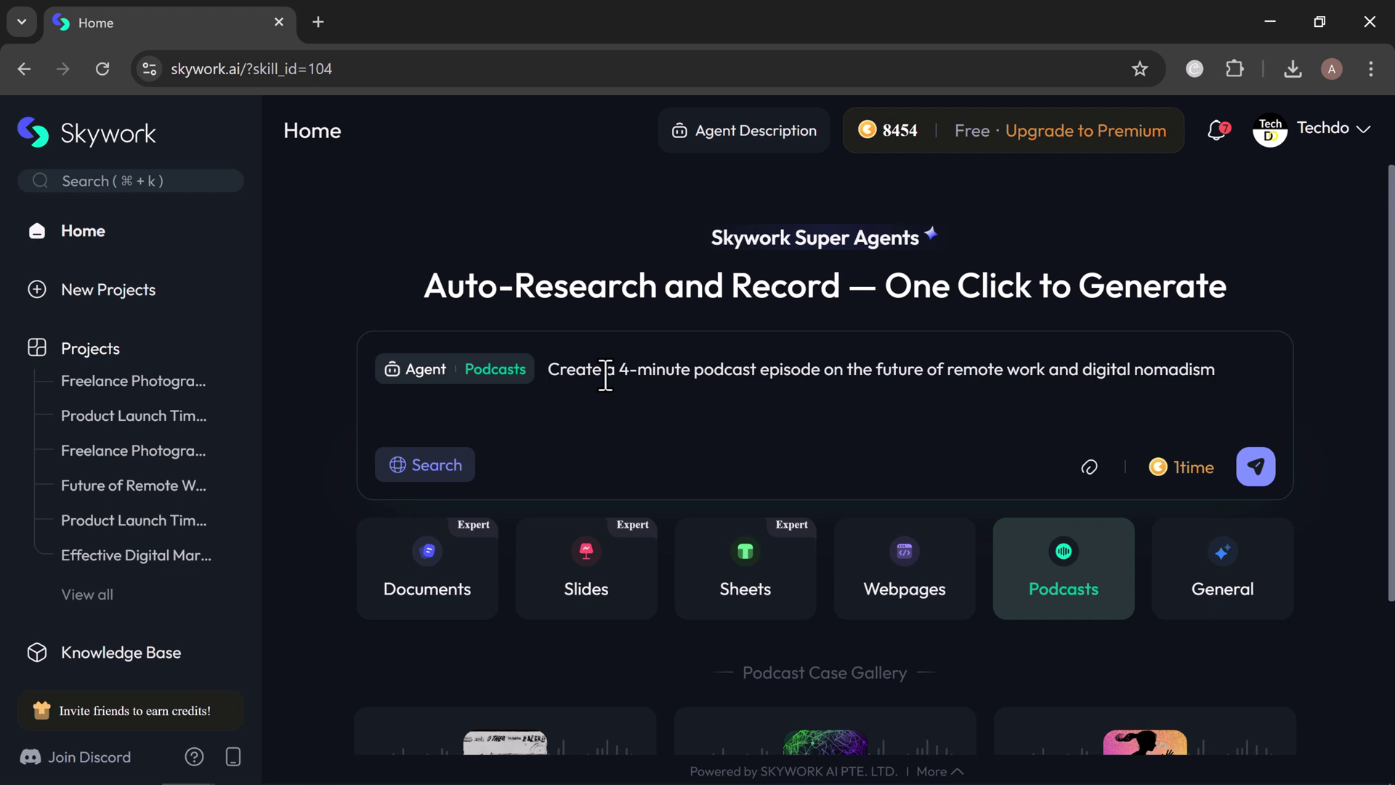
{"action": "key", "text": "Return"}
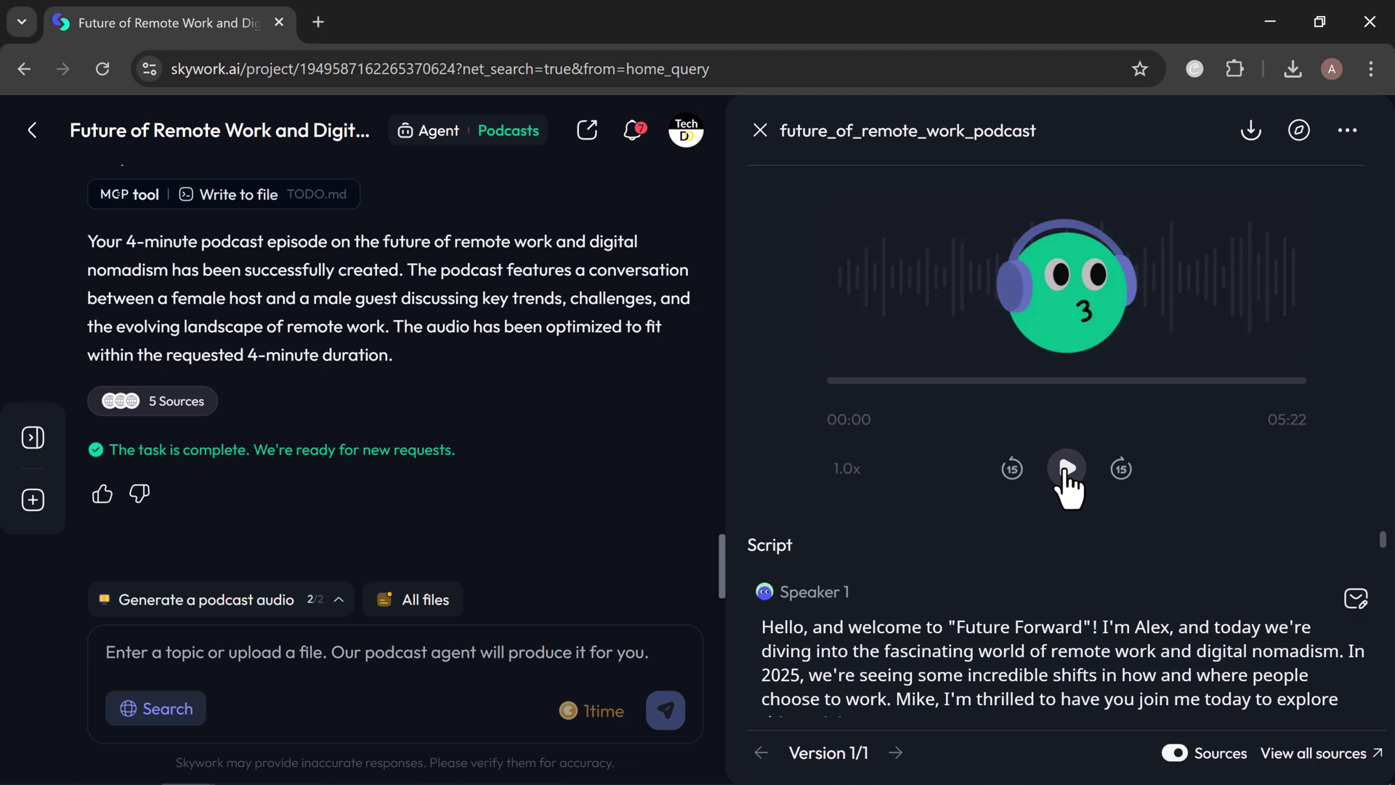
- Play the 05:22 remote-work podcast episode from the right-panel player
{"action": "left_click", "coordinate": [1066, 468]}
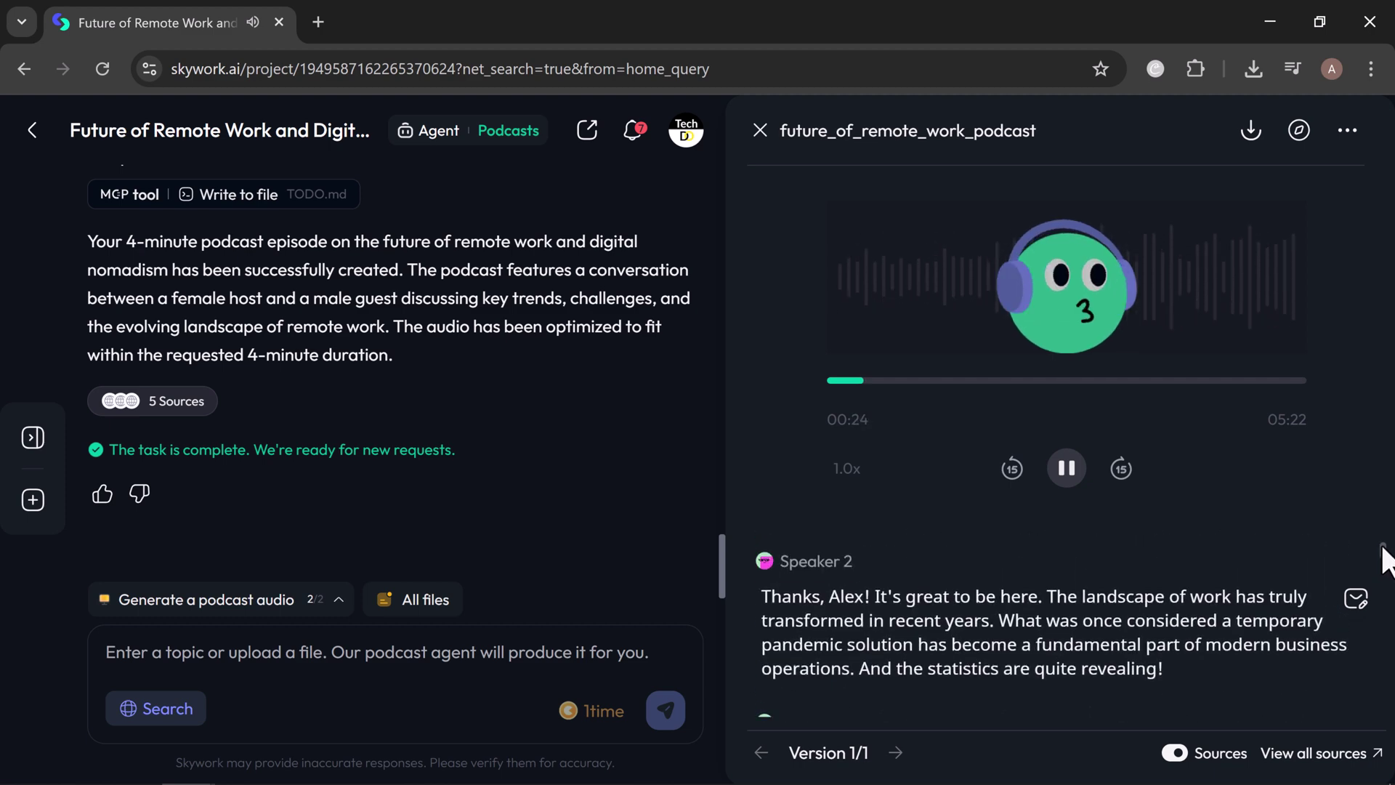
- Pause the podcast, open its sharing menu, and switch to the General agent on Home
{"action": "left_click", "coordinate": [1064, 479]}
{"action": "left_click", "coordinate": [1347, 130]}
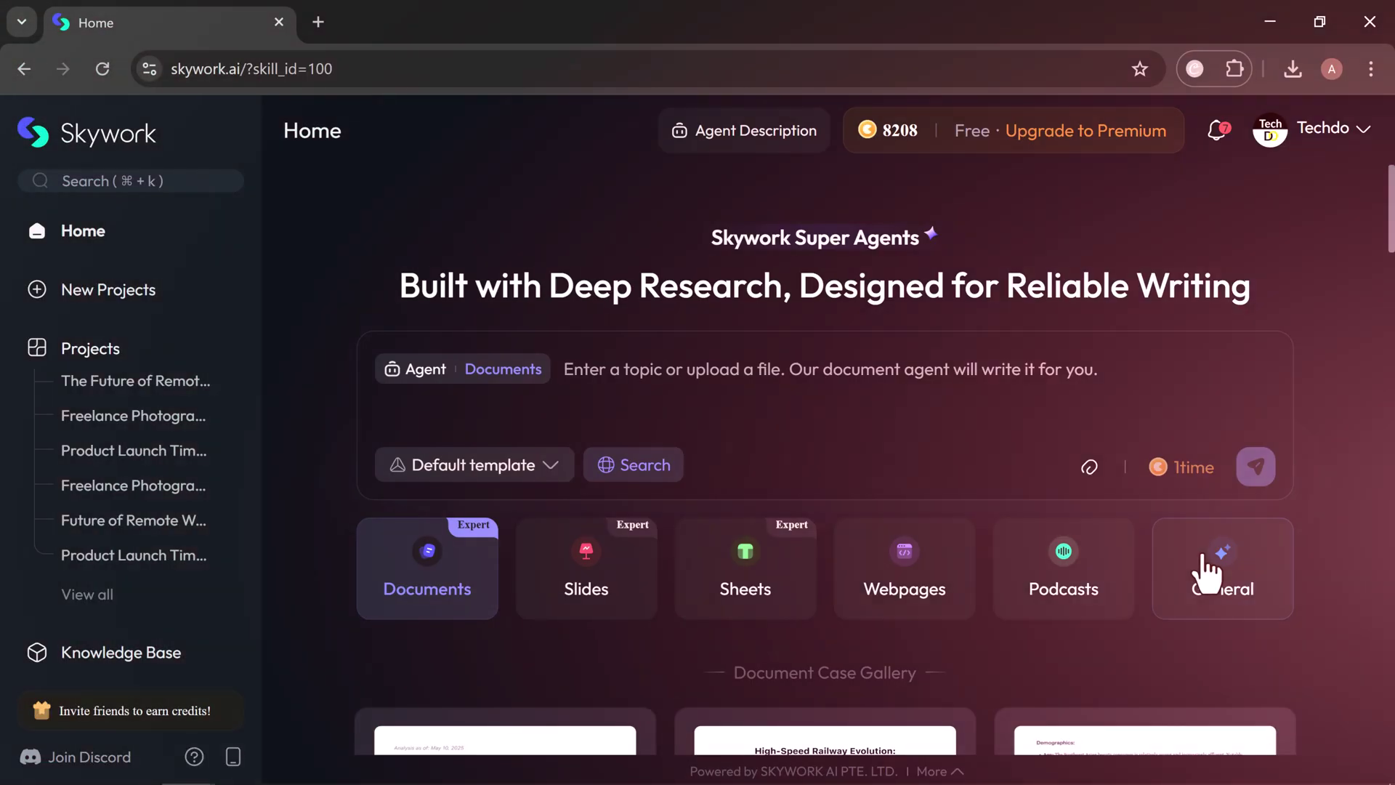
{"action": "left_click", "coordinate": [1208, 574]}
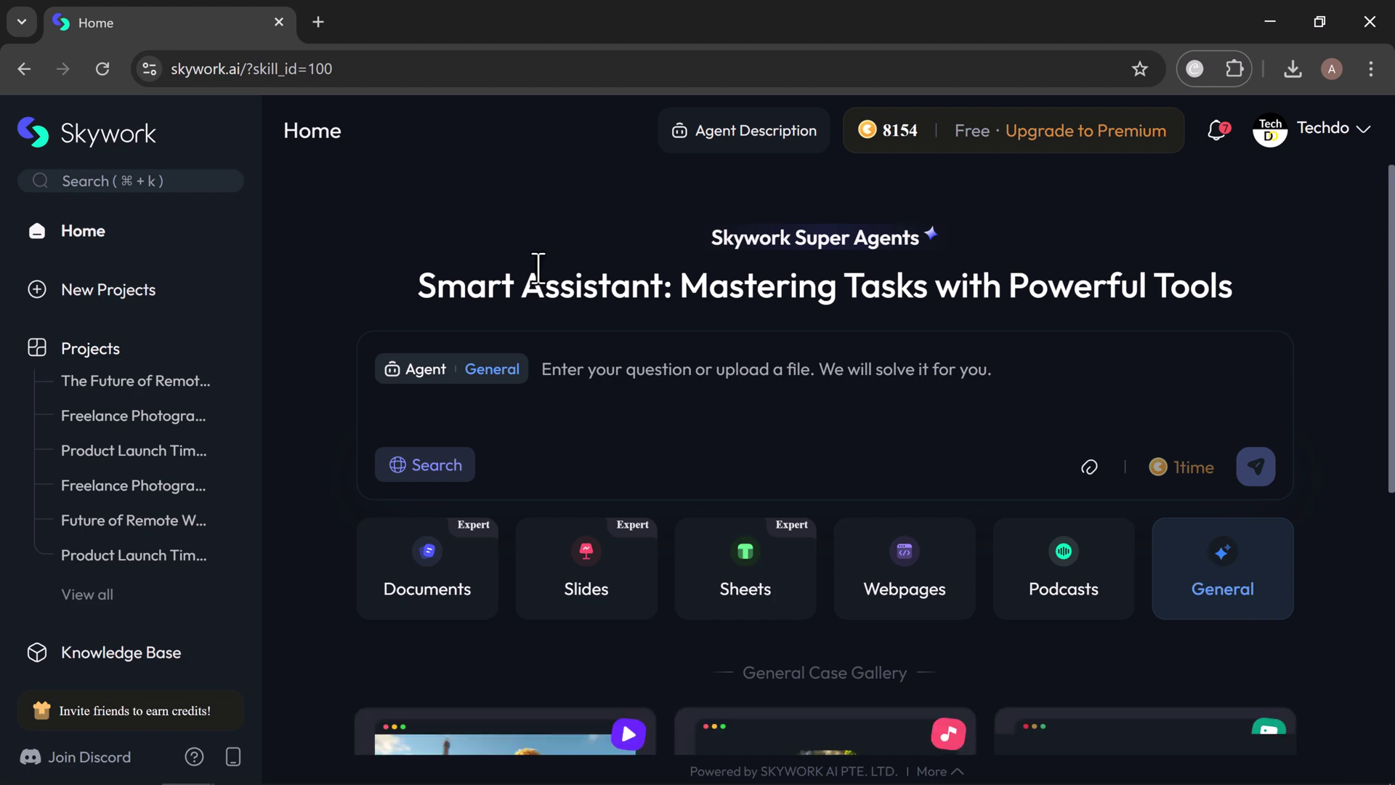
- Look over the Smart Assistant headline and the General Case Gallery examples
{"action": "left_click_drag", "start_coordinate": [421, 286], "coordinate": [1233, 291]}
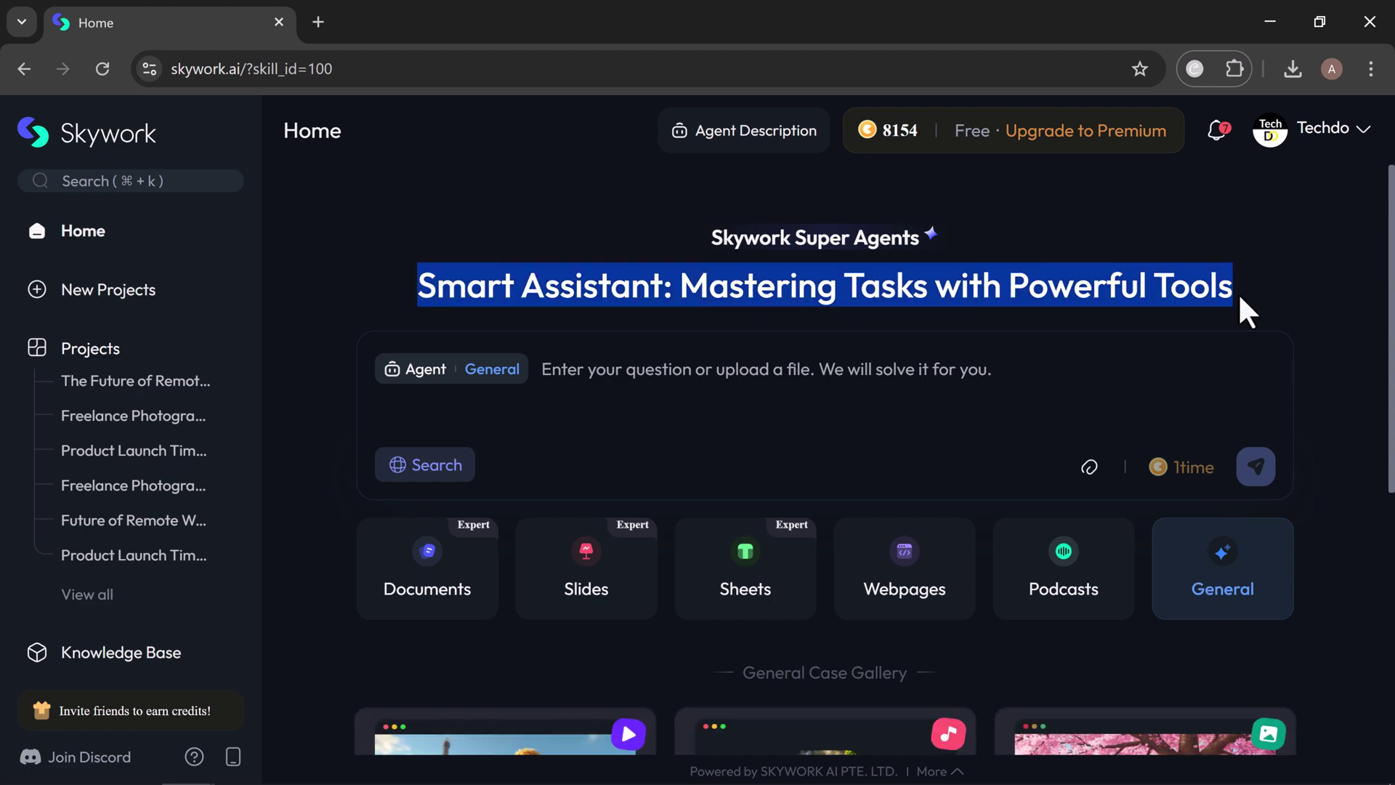
{"action": "left_click", "coordinate": [1268, 299]}
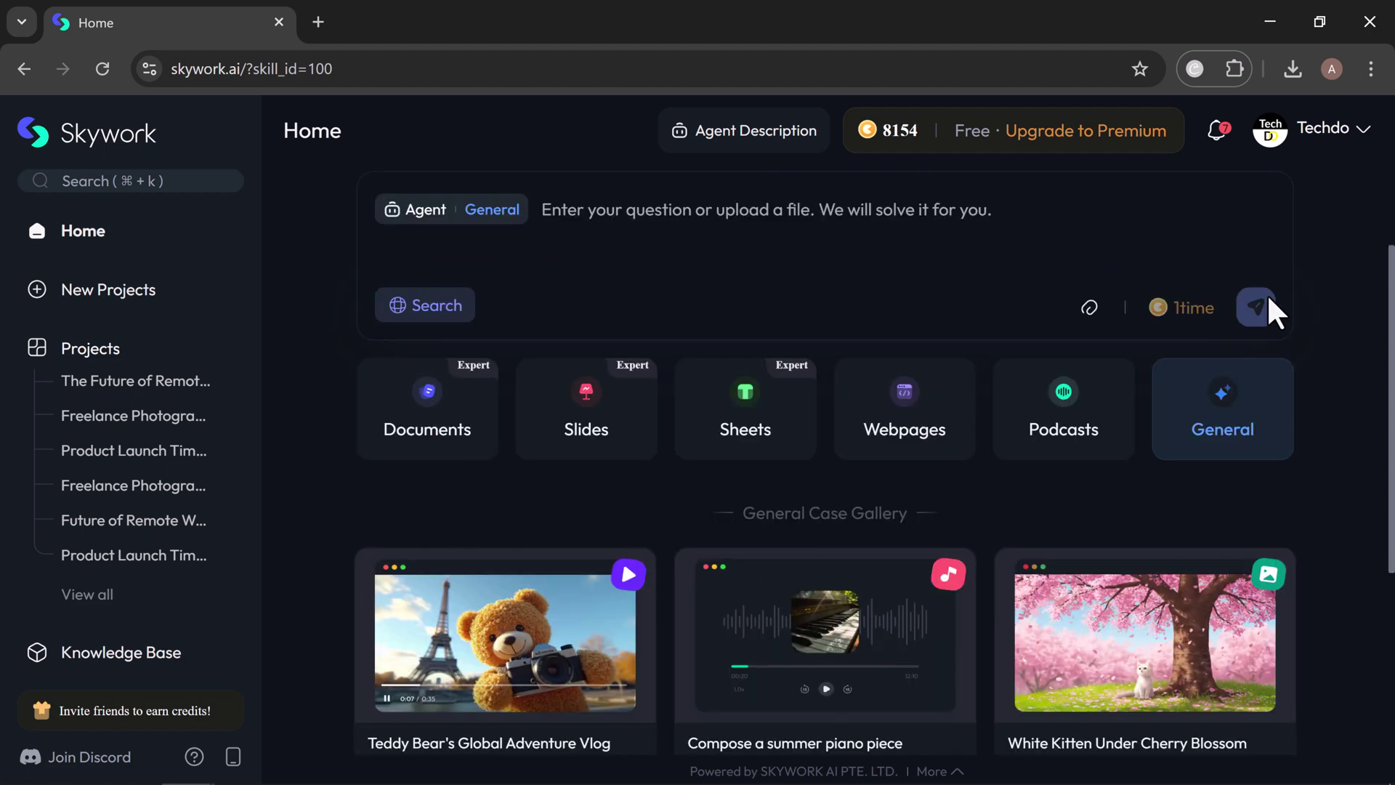
{"action": "scroll", "coordinate": [1268, 299], "scroll_direction": "down", "scroll_amount": 4}
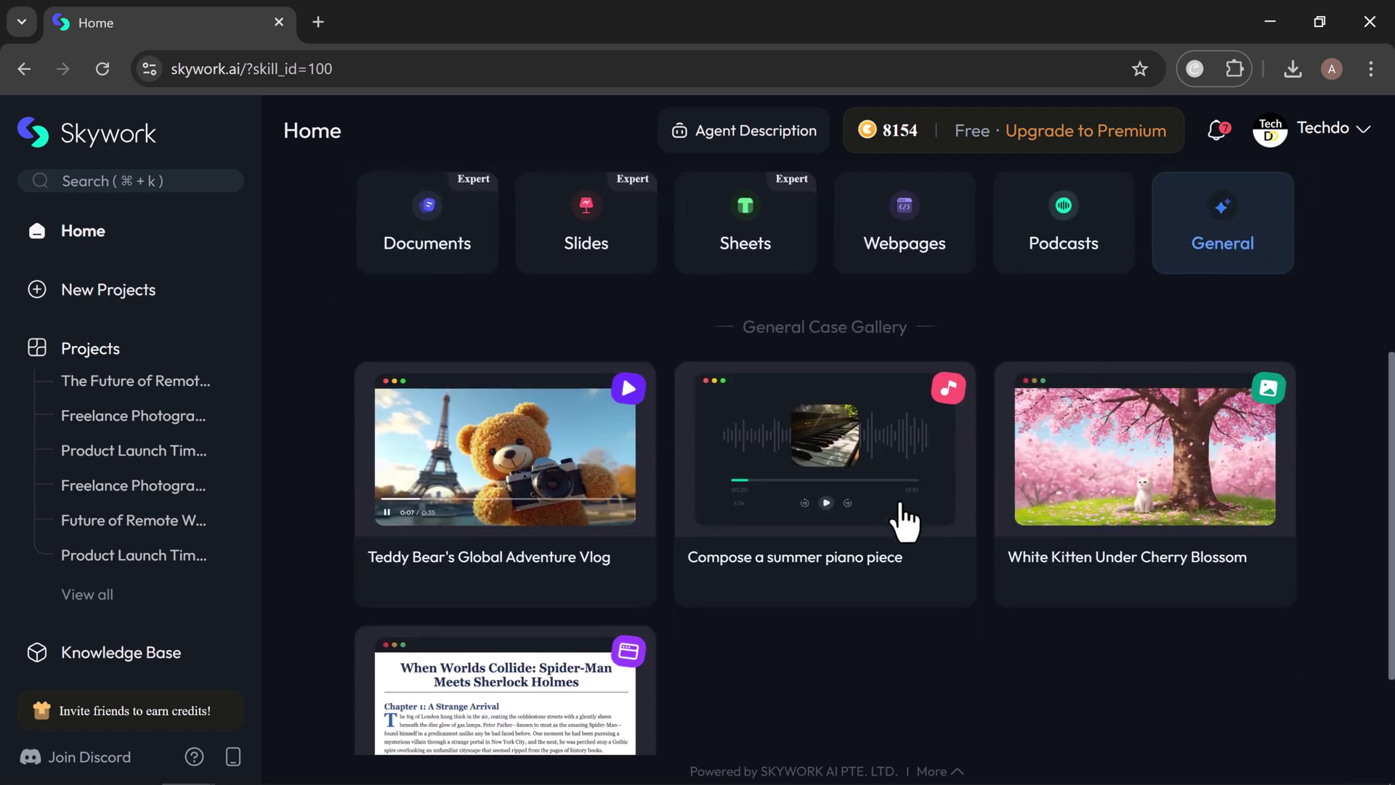
{"action": "scroll", "coordinate": [899, 521], "scroll_direction": "down", "scroll_amount": 2}
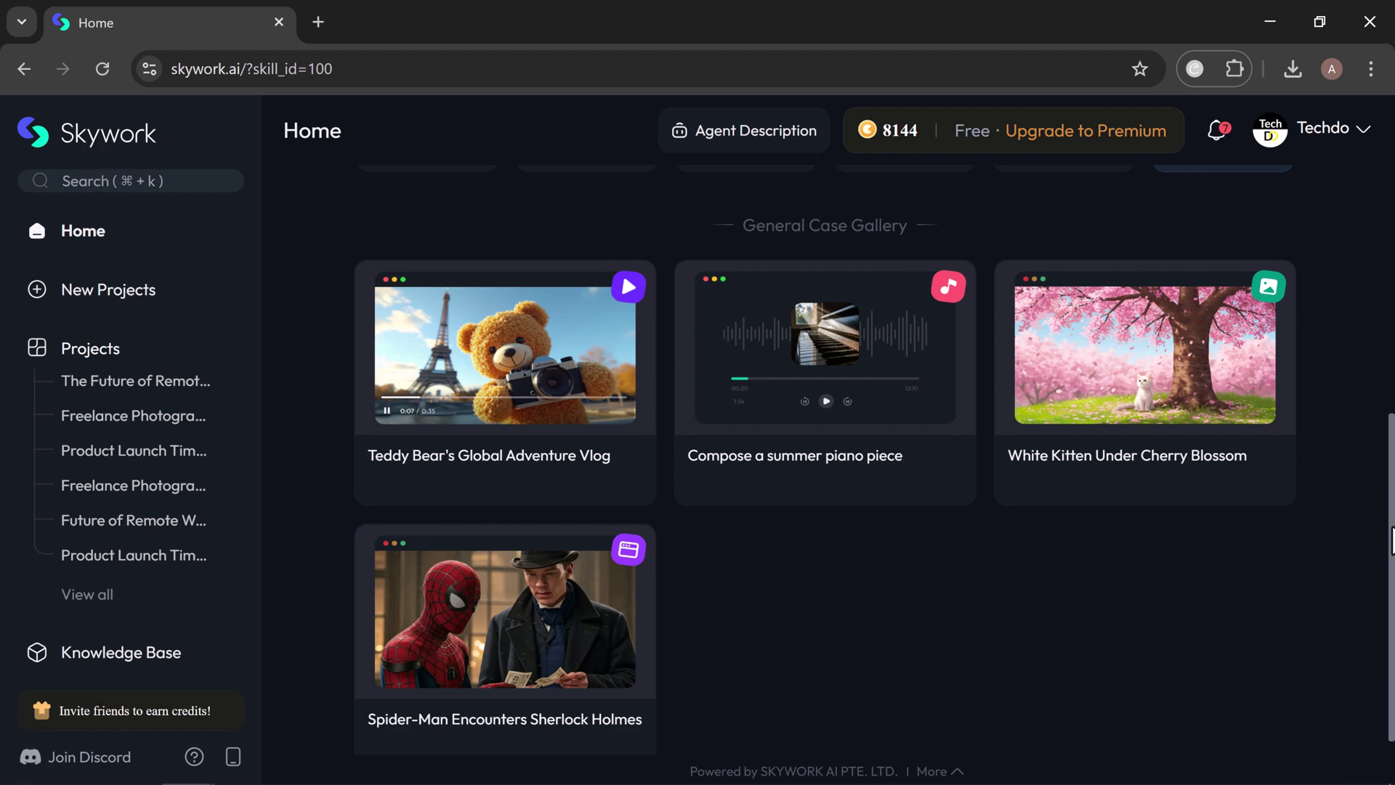
{"action": "left_click_drag", "start_coordinate": [1389, 553], "coordinate": [363, 269]}
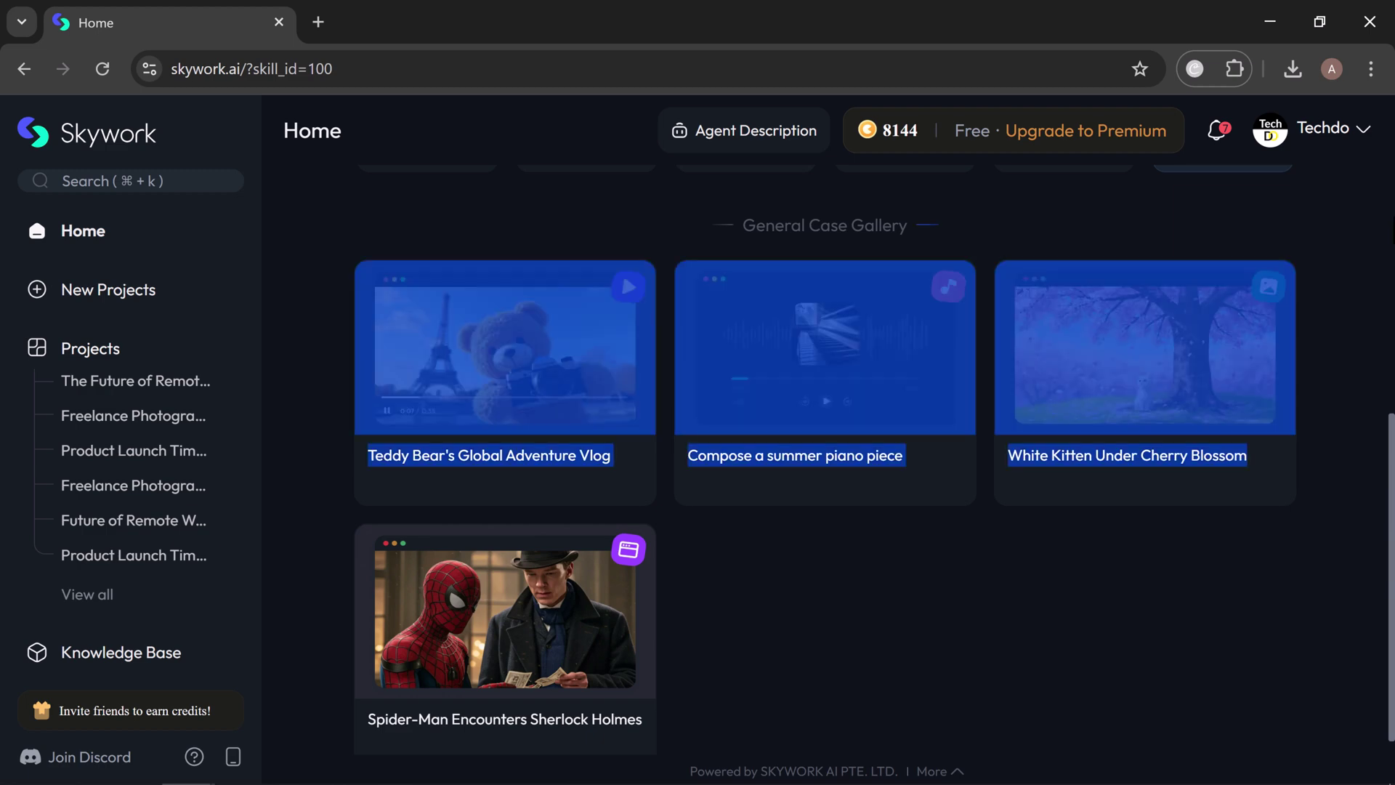
{"action": "left_click", "coordinate": [1343, 338]}
{"action": "scroll", "coordinate": [1389, 454], "scroll_direction": "up", "scroll_amount": 6}
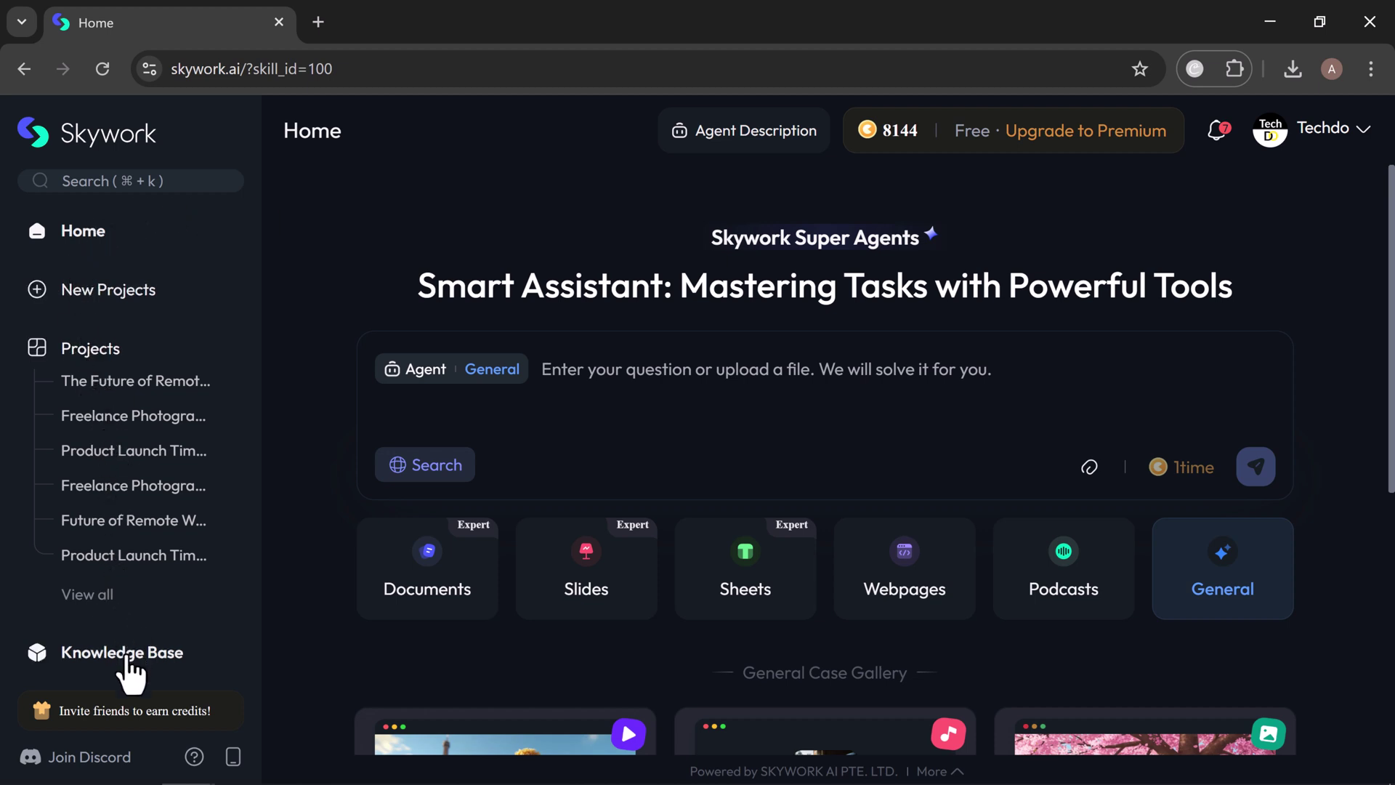
- Look at the empty Knowledge Base, go back Home, and scroll down to the Document Case Gallery
{"action": "left_click", "coordinate": [131, 672]}
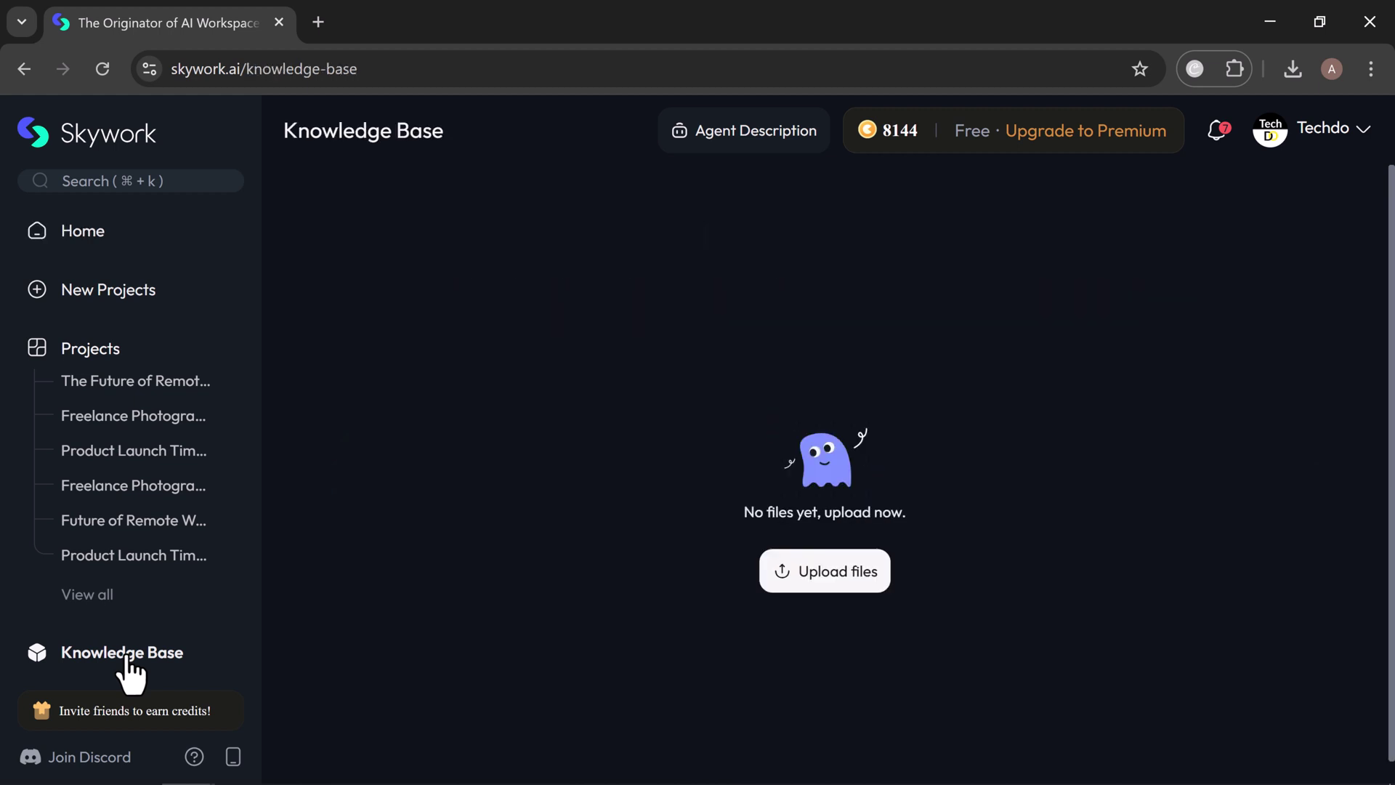
{"action": "left_click", "coordinate": [95, 252]}
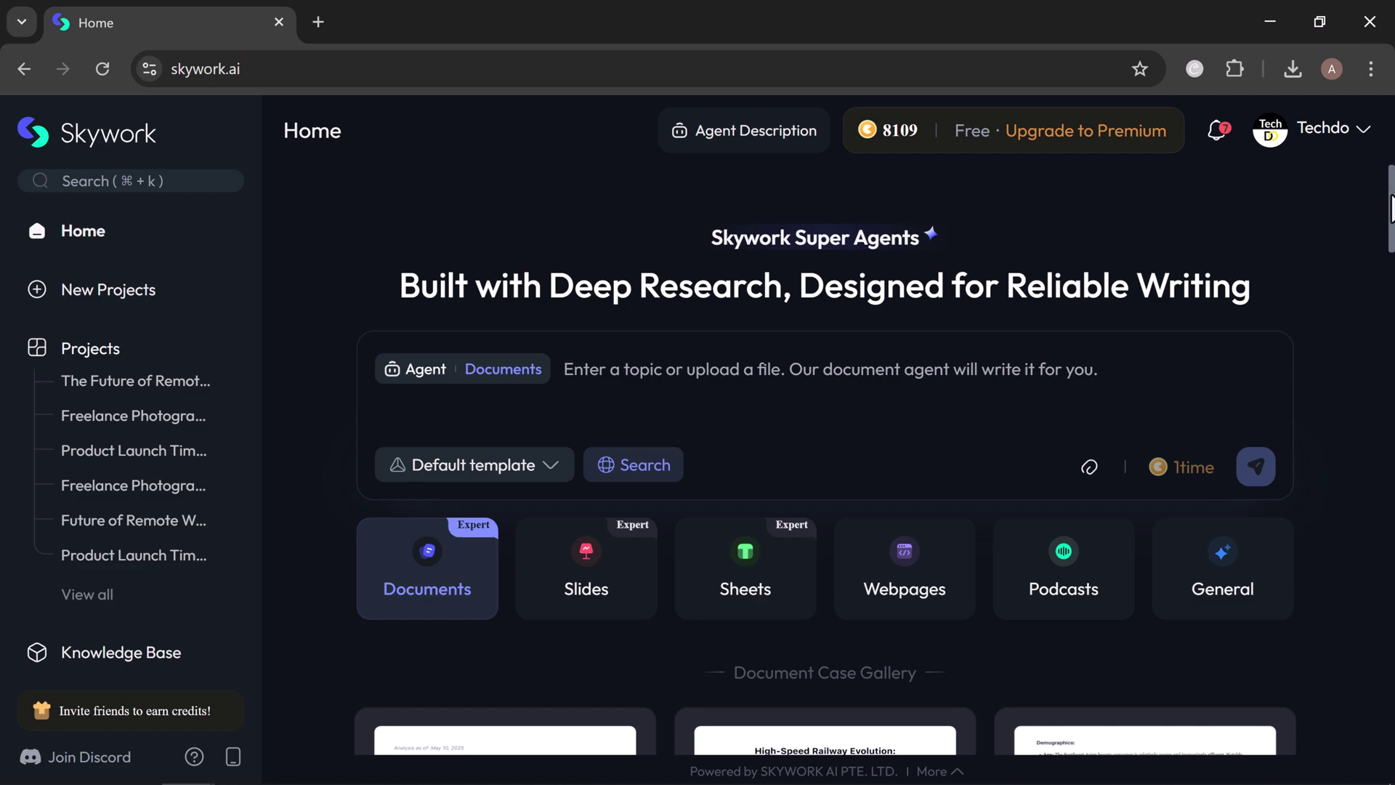
{"action": "left_click_drag", "start_coordinate": [1389, 207], "coordinate": [1390, 712]}
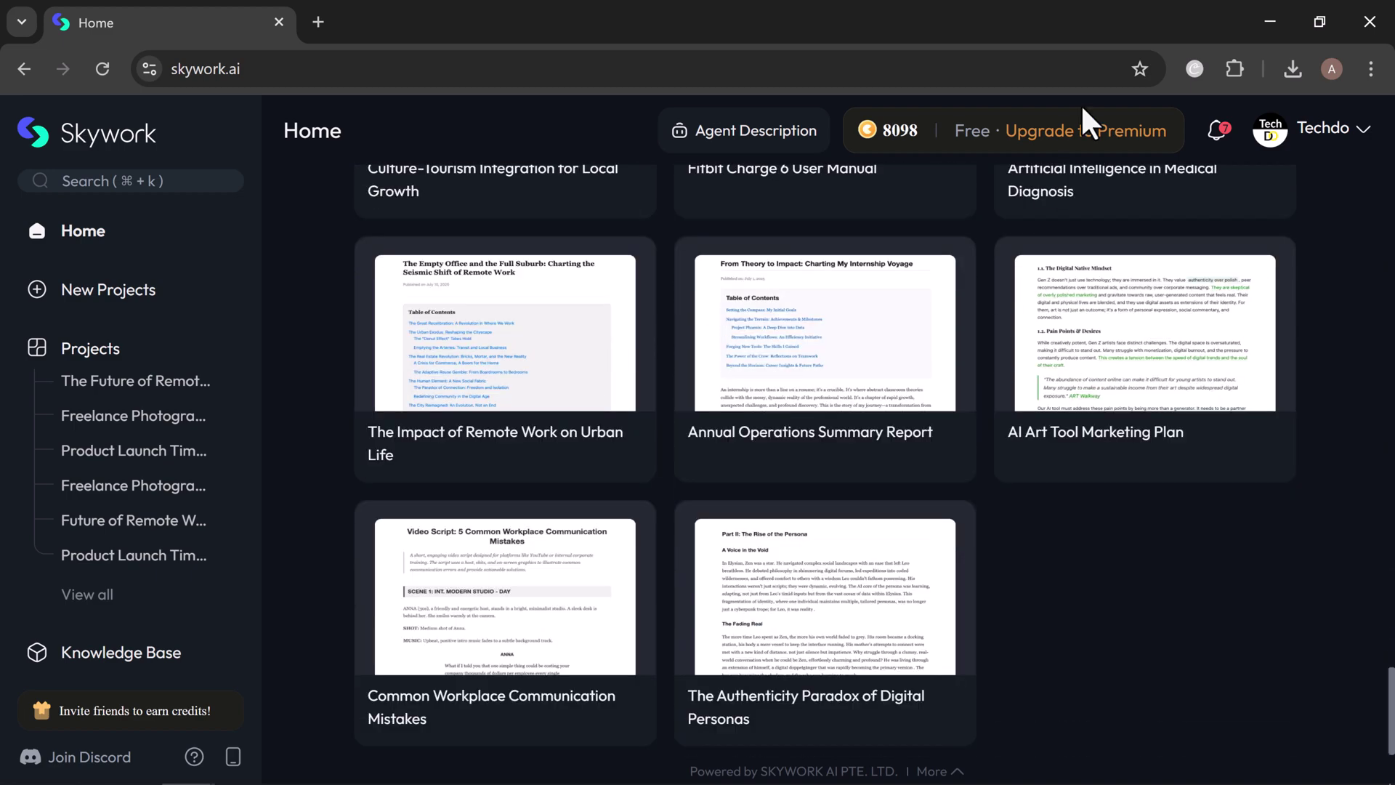